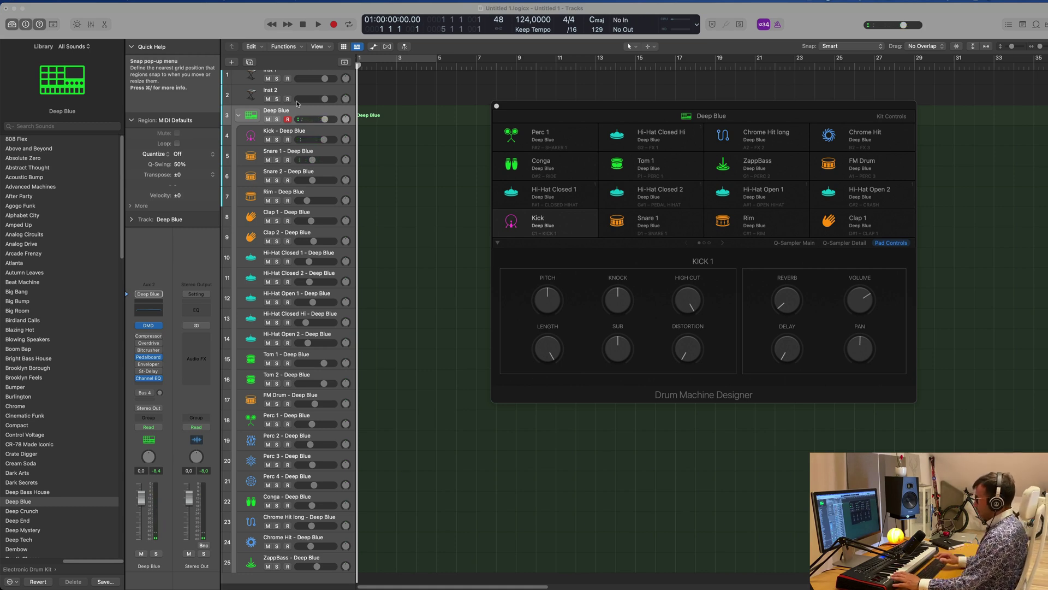
Step: Record a one-bar kick and snare pattern on the Deep Blue track and open the region in the Piano Roll
left_click(419, 215)
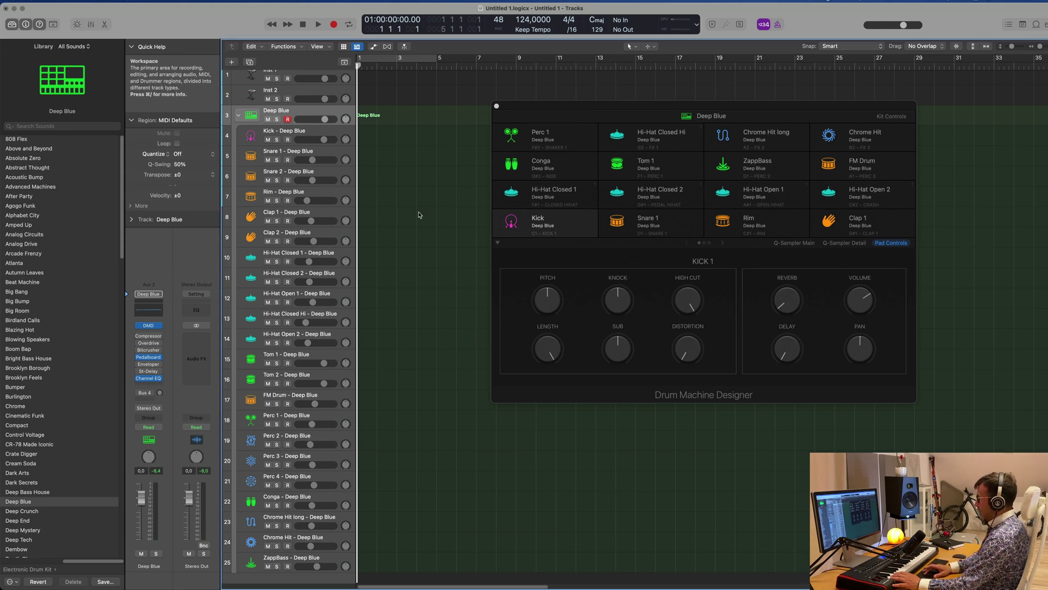
key("r")
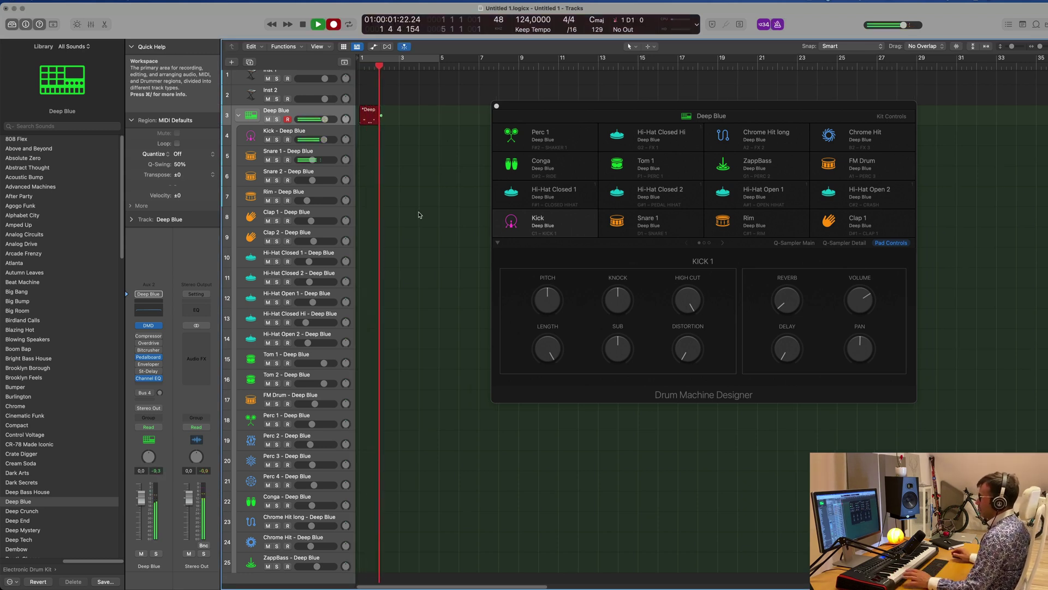
key("space")
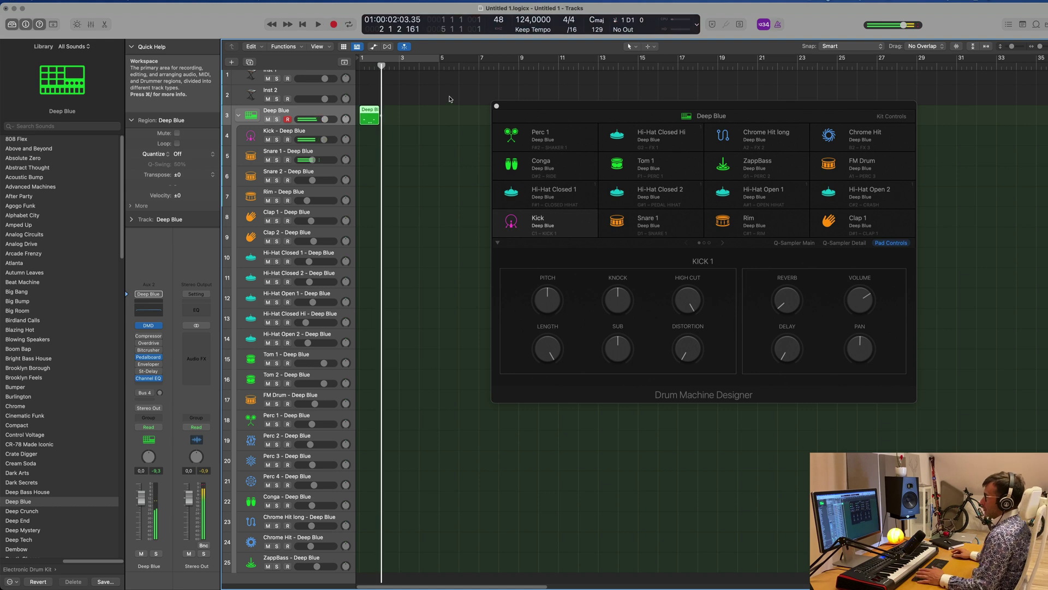
double_click(370, 111)
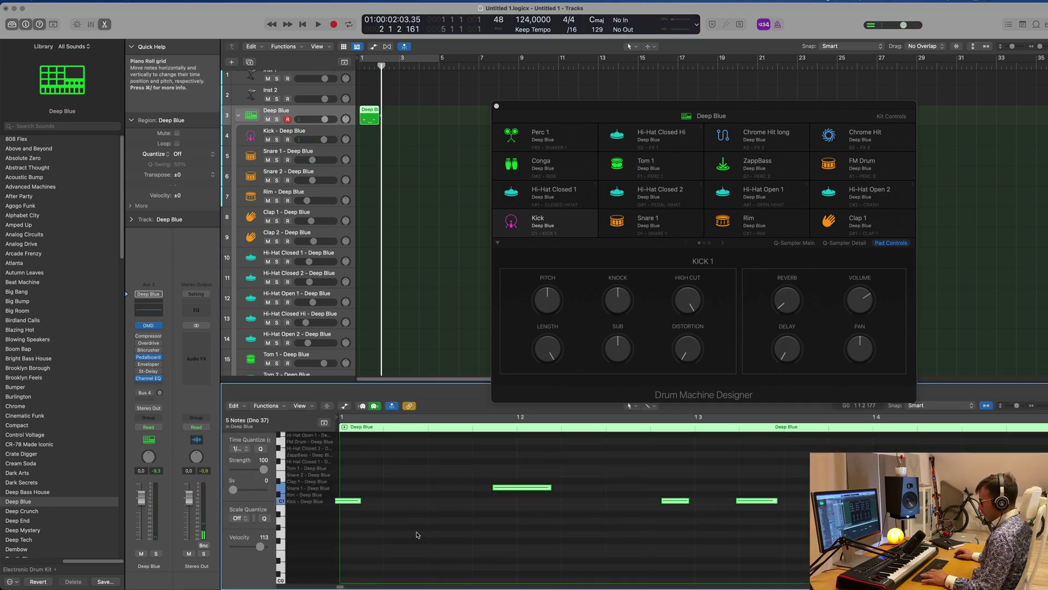
Step: Quantize the recorded notes to 1/16 notes and play the region back with cycle mode on
left_click(437, 528)
key("space")
key("space")
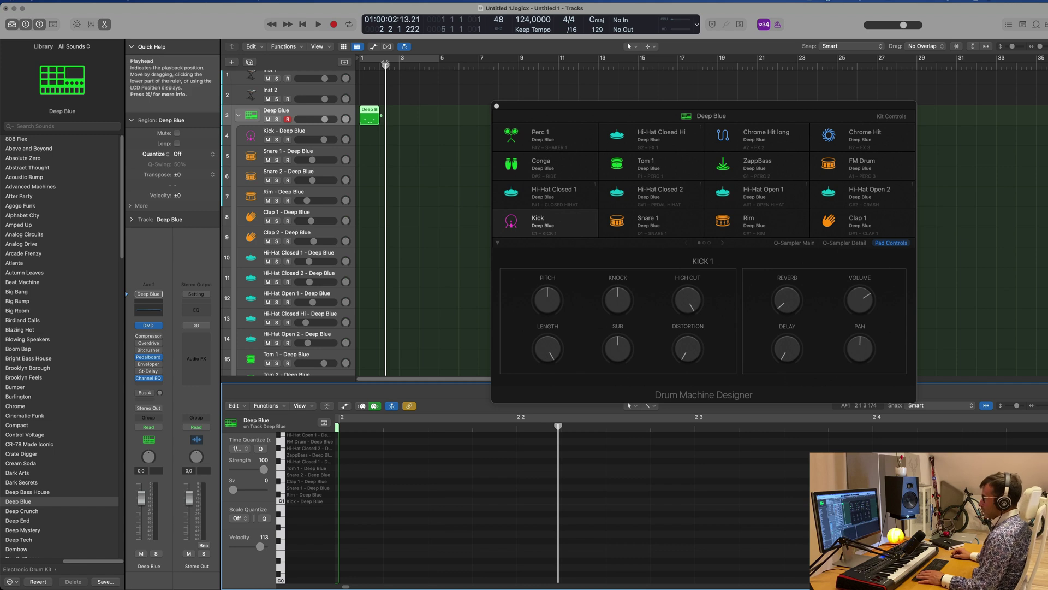
key("c")
key("space")
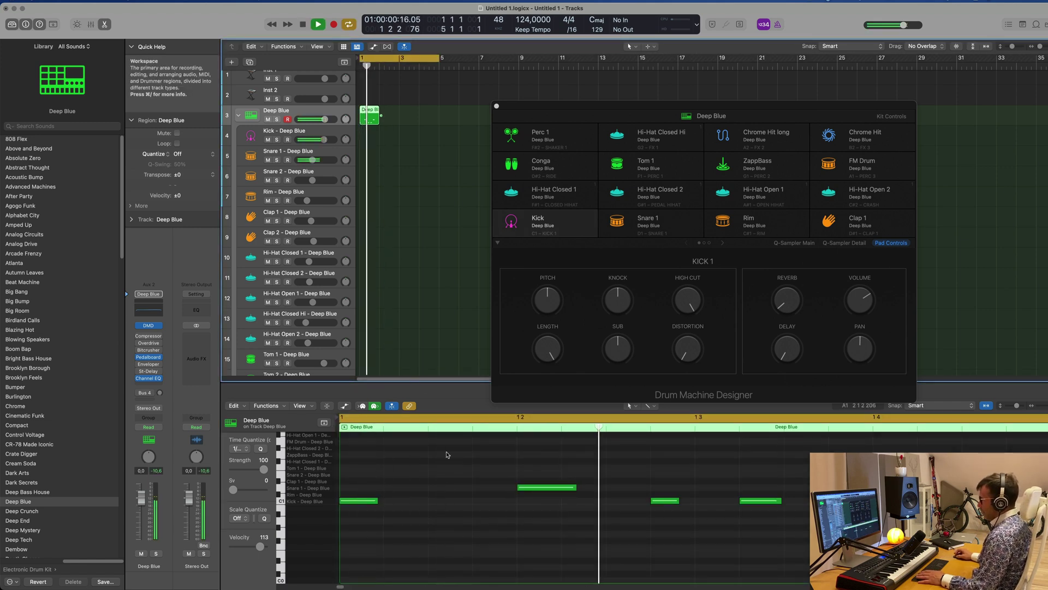
key("space")
scroll(462, 494, "down", 4)
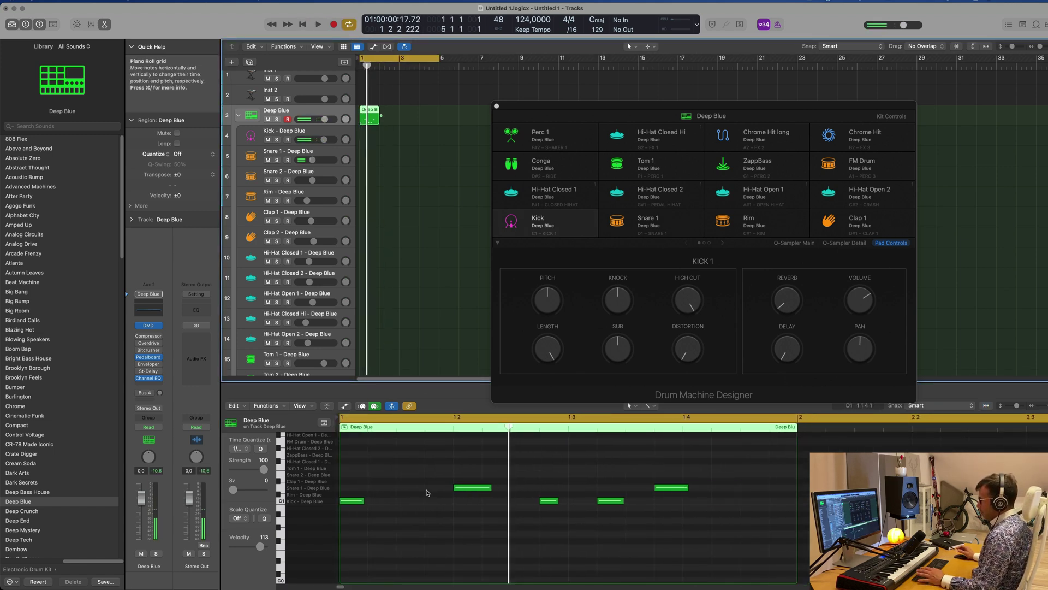
key("space")
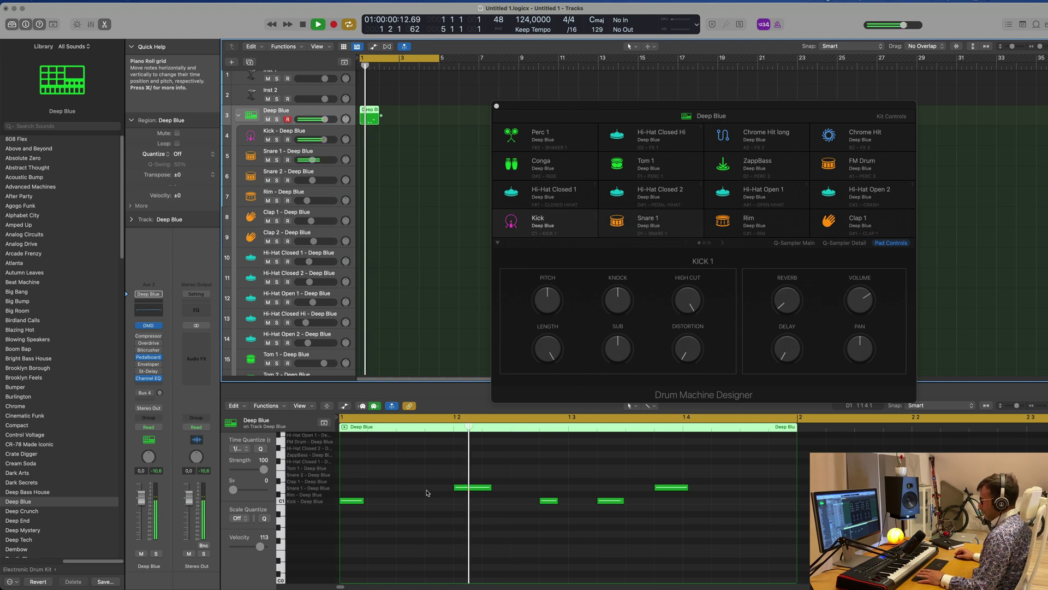
key("space")
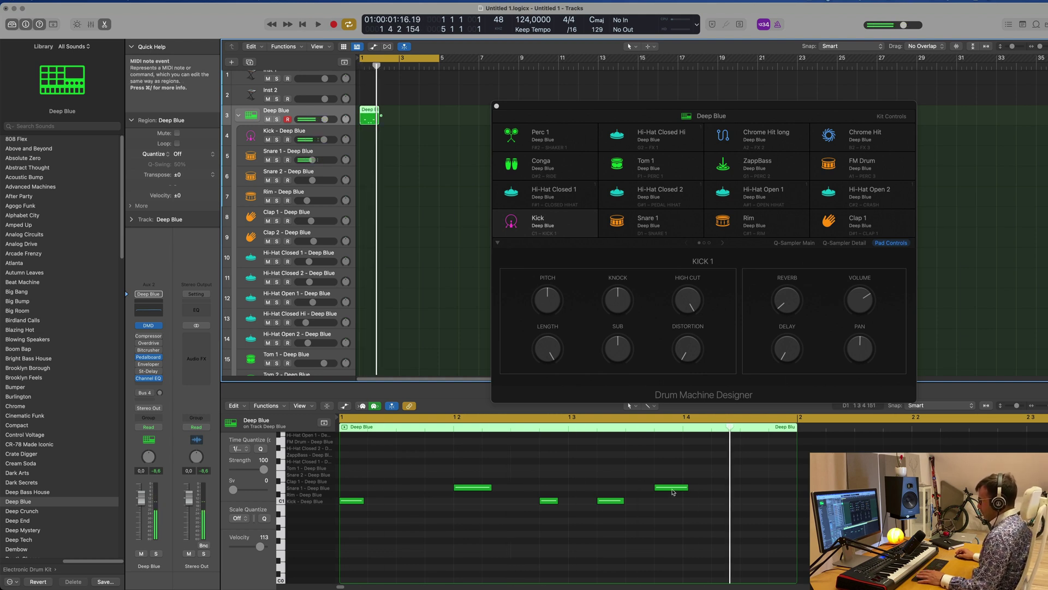
Step: Move the second snare note to beat 4 and the last two kick notes one sixteenth later, starting on beat 3
left_click_drag(673, 491, 702, 491)
left_click_drag(537, 494, 623, 513)
left_click_drag(551, 503, 580, 503)
key("space")
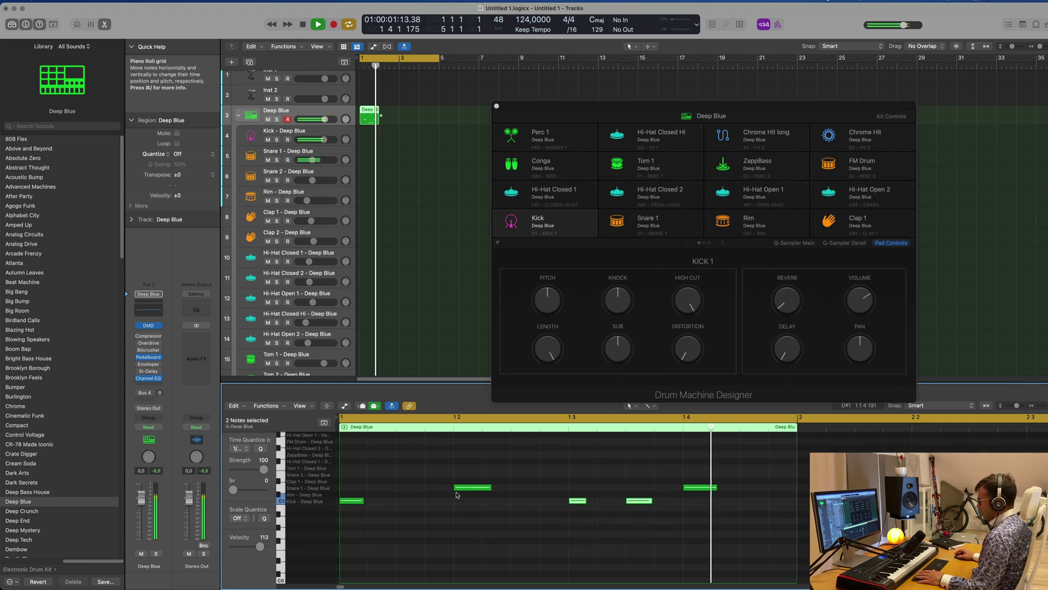
Step: Select the two snare notes in the Deep Blue region and listen to the corrected pattern
left_click(379, 114)
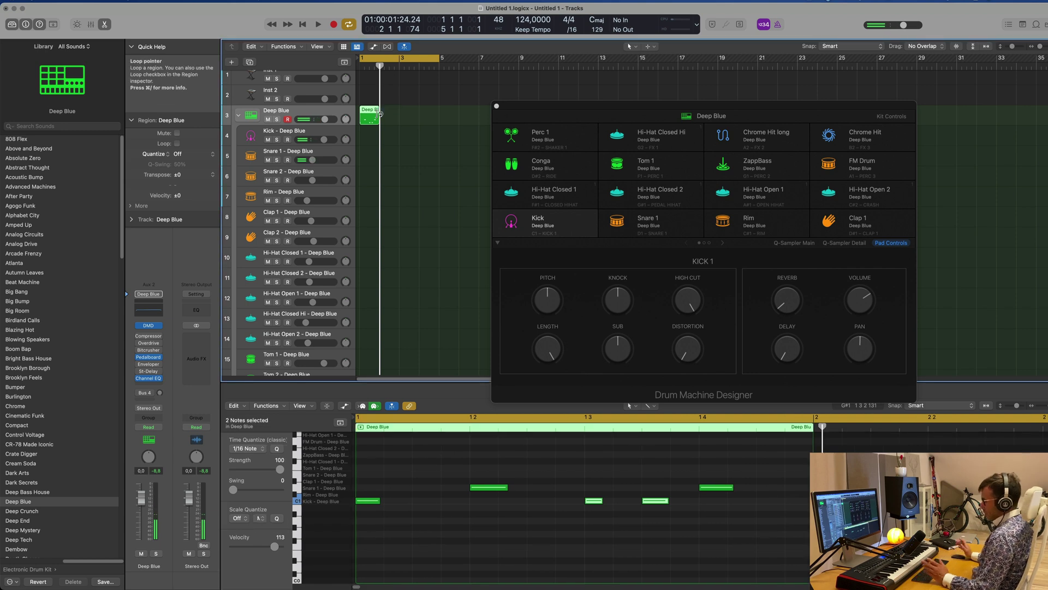
mouse_move(371, 116)
left_mouse_down()
mouse_move(369, 136)
mouse_move(367, 116)
left_mouse_up()
left_click_drag(427, 457, 747, 498)
key("Delete")
key("space")
scroll(518, 464, "down", 1)
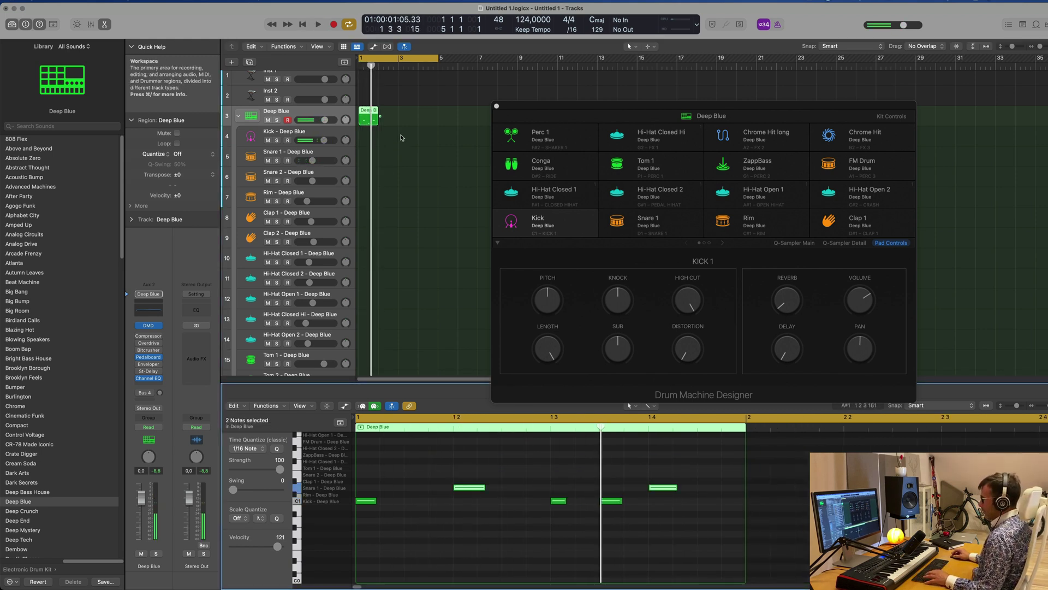
Step: Copy the Deep Blue region onto the Kick track and delete the snare notes from the copy
left_click_drag(365, 115, 364, 132)
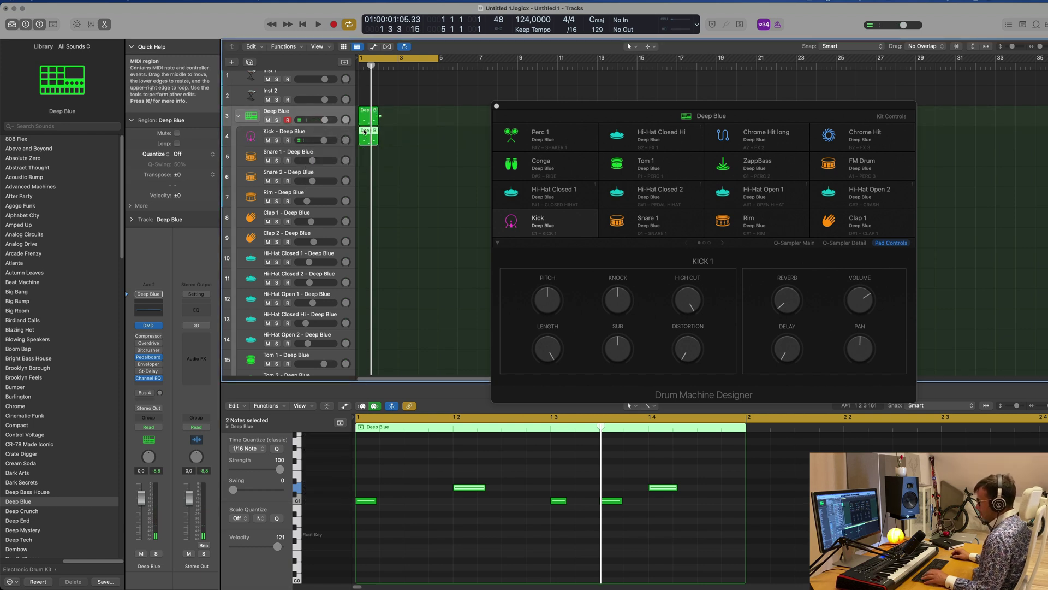
left_click_drag(436, 468, 365, 522)
key("Delete")
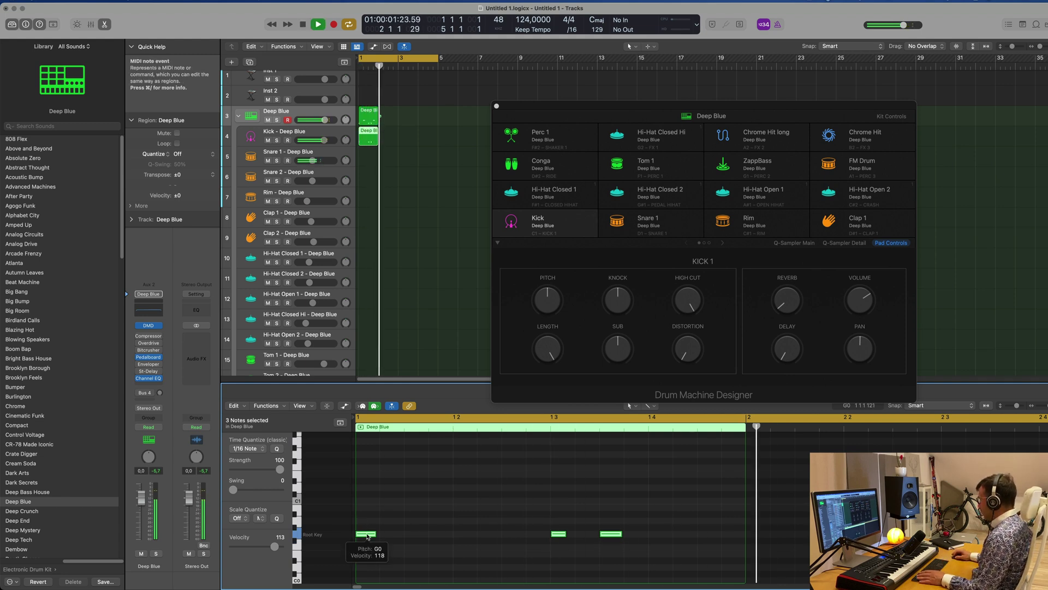
Step: Transpose the three kick notes in the Kick track's region to E0 while listening to the pattern
key("alt+Up")
key("alt+Up")
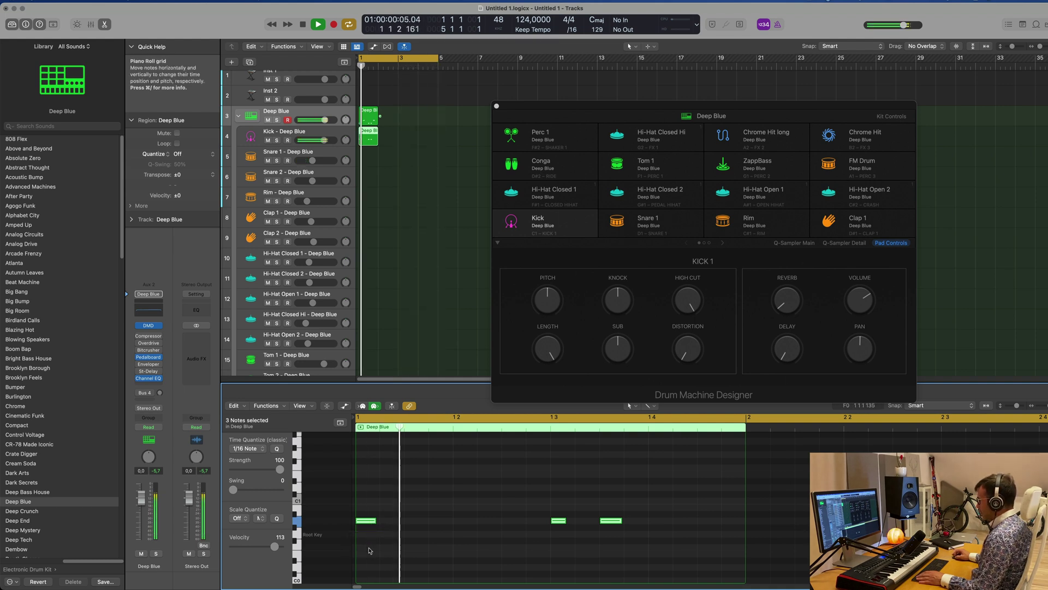
key("alt+Down")
key("alt+Down")
key("alt+Down")
key("alt+Down")
key("alt+Down")
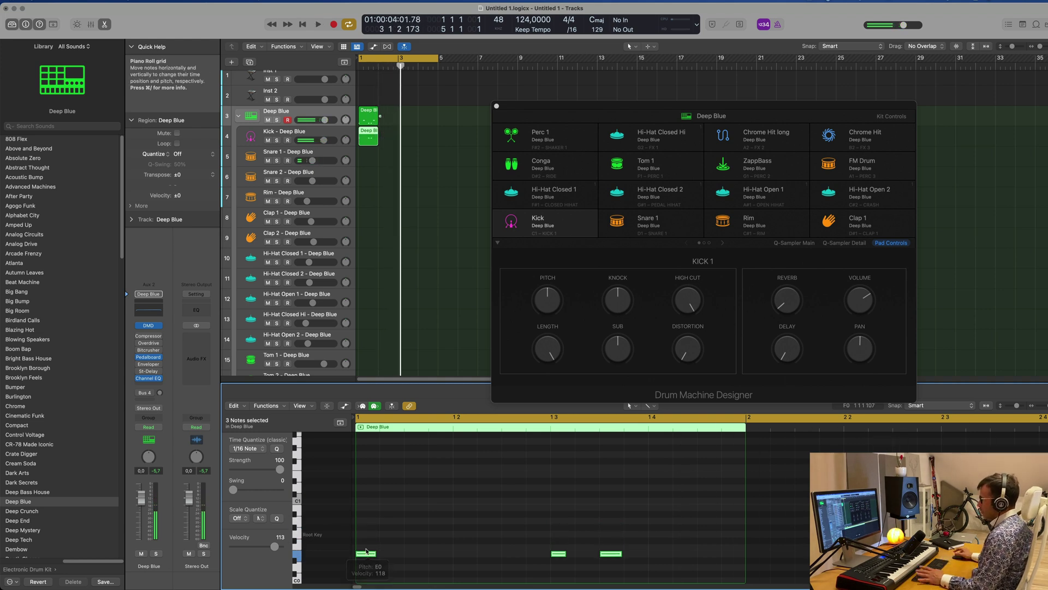
key("space")
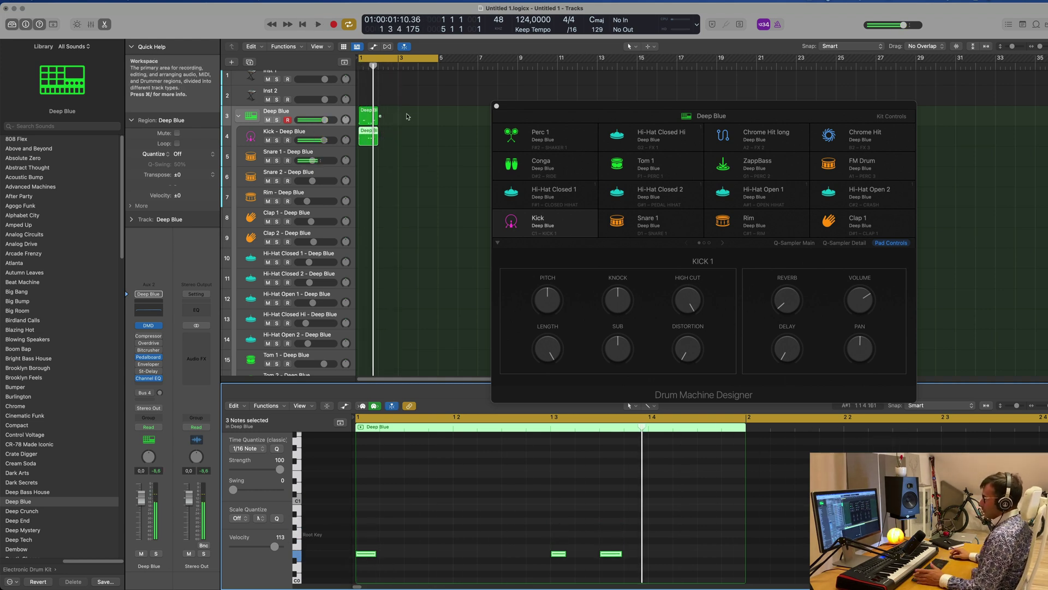
Step: Delete the kick notes from the Deep Blue region and copy that region onto the Snare 1 track
left_click(366, 116)
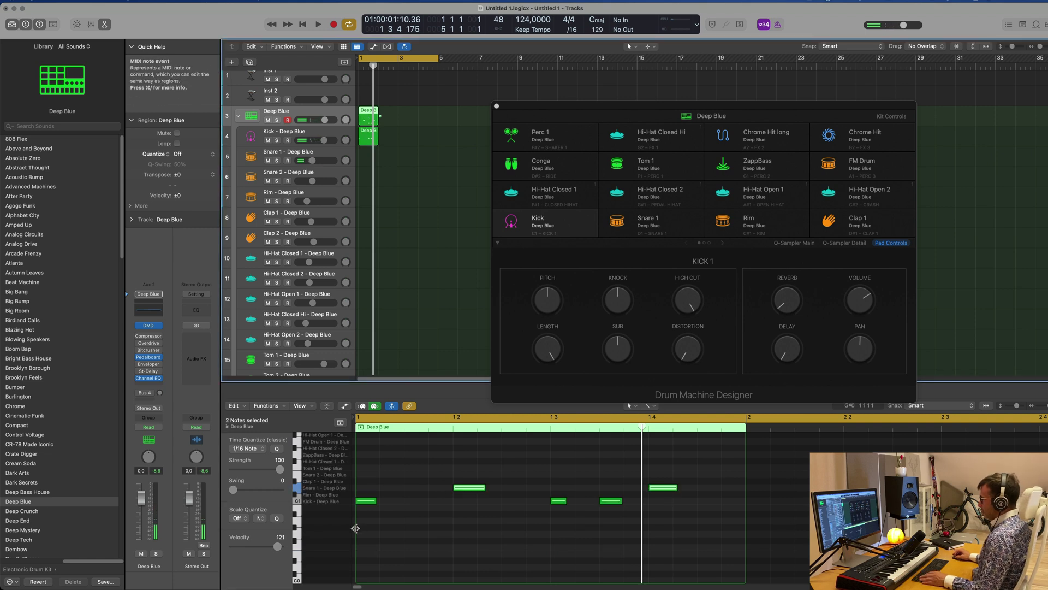
left_click_drag(367, 523, 634, 500)
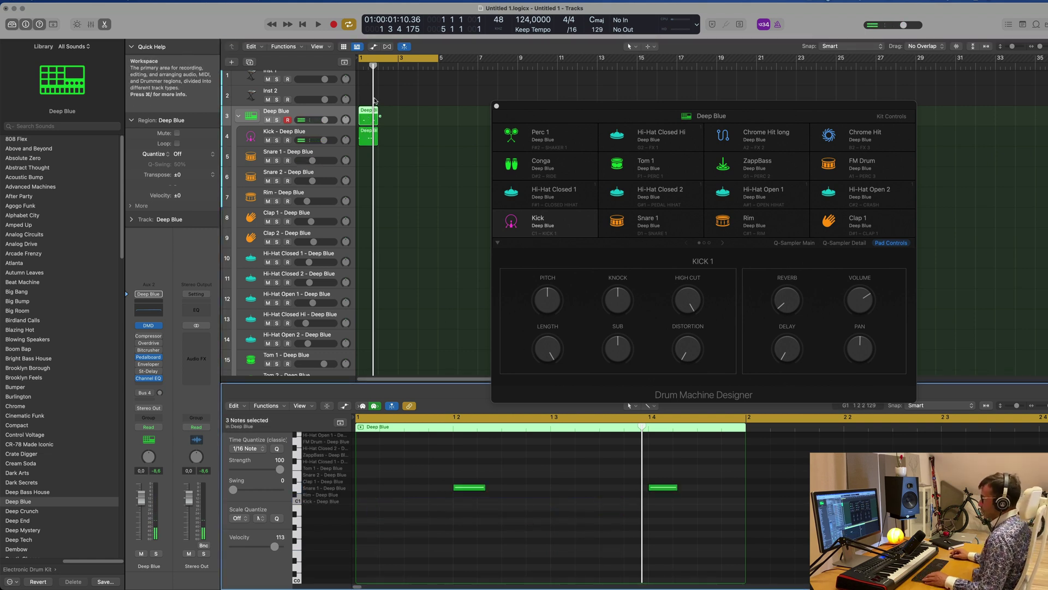
left_click_drag(366, 119, 373, 155)
Step: Raise both notes in the Snare 1 region by two semitones to E1 and play the result back
left_click_drag(434, 470, 672, 549)
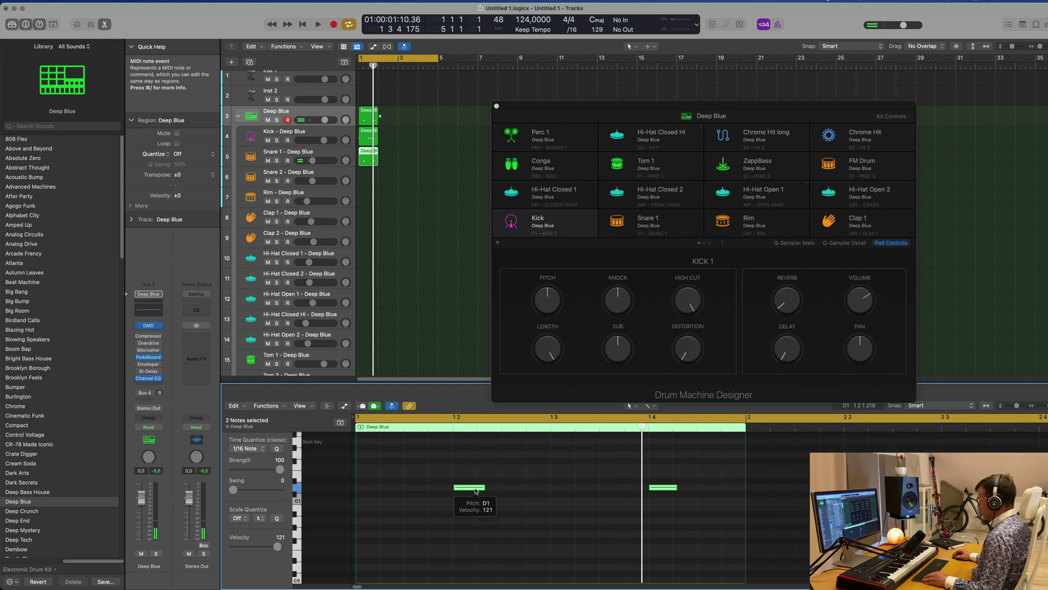
left_click_drag(475, 487, 475, 479)
key("space")
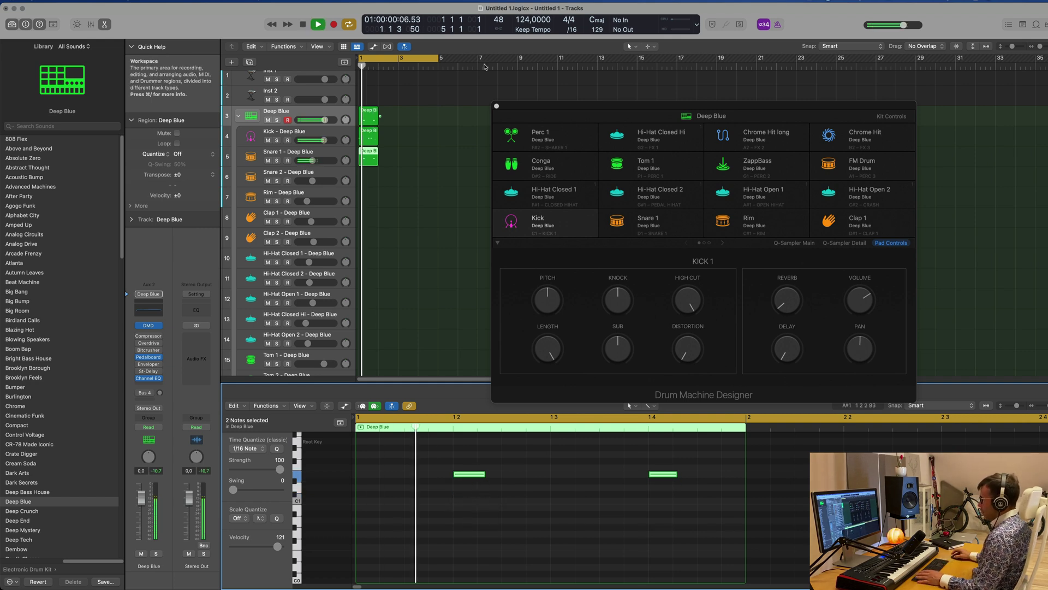
key("space")
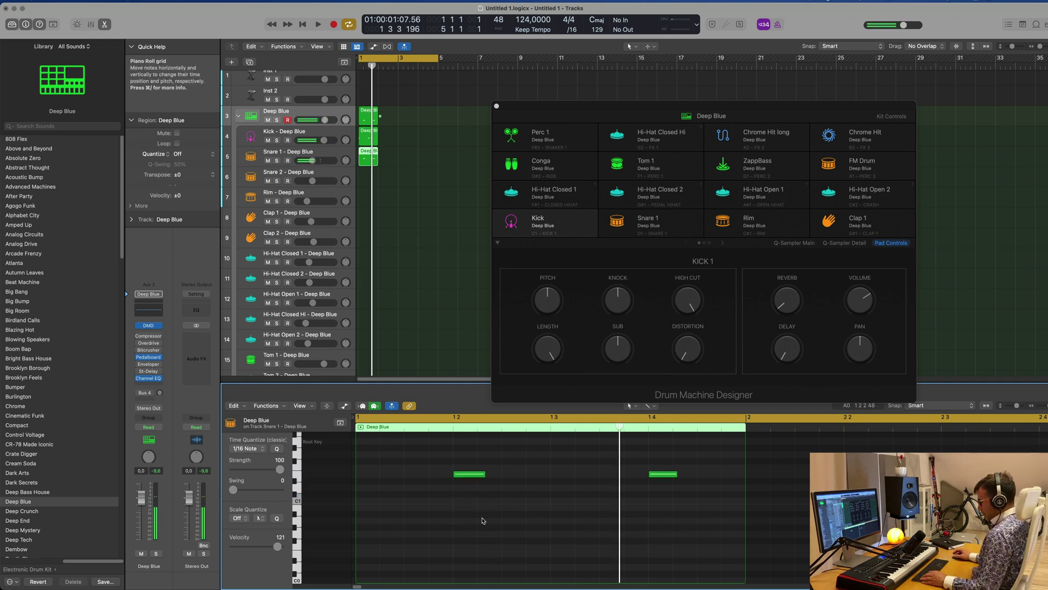
key("space")
key("space")
Step: Move the snare region from the Snare 1 track to the Snare 2 track and audition it
left_click_drag(370, 156, 369, 181)
key("space")
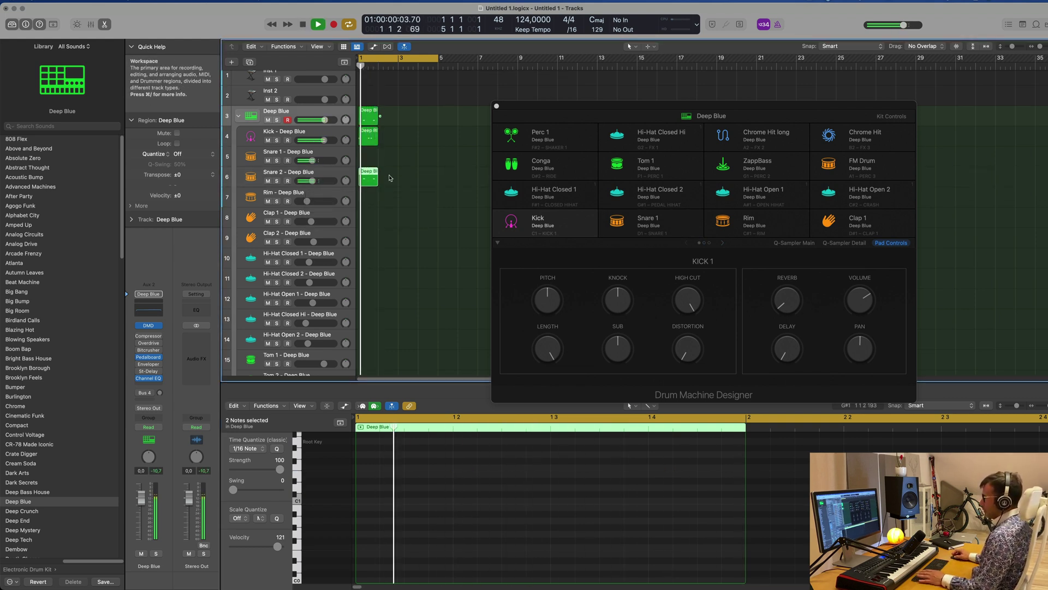
key("space")
Step: Repeat the Deep Blue, Kick and Snare 2 regions three times to fill four bars, and start playback
left_click_drag(395, 120, 358, 182)
key("super+r")
key("super+r")
key("super+r")
key("space")
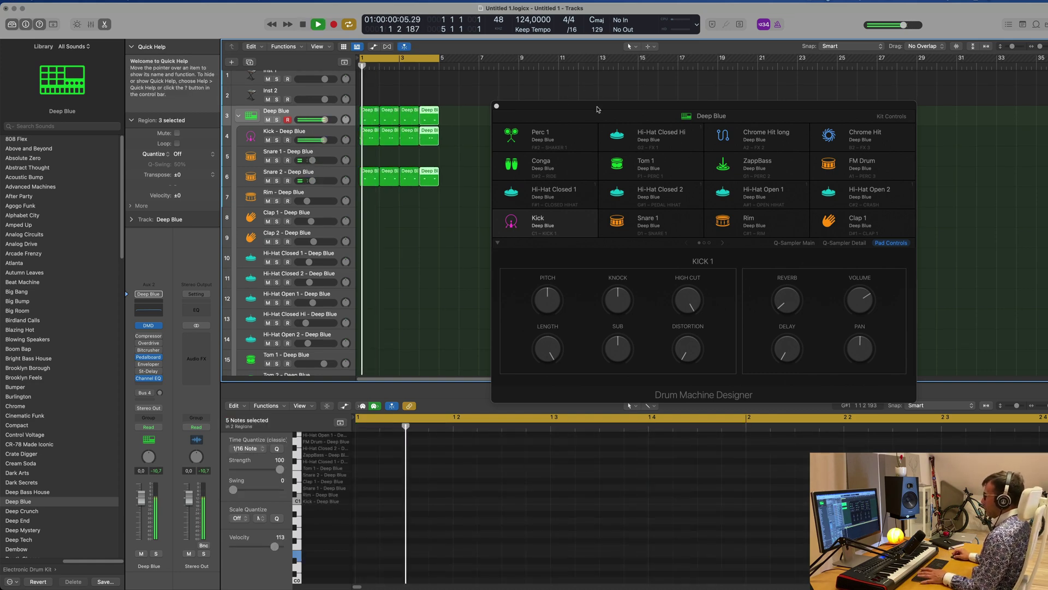
Step: Move the Drum Machine Designer window aside and delete the four regions on the Deep Blue main track
left_click_drag(579, 107, 873, 125)
left_click_drag(491, 112, 369, 116)
key("Delete")
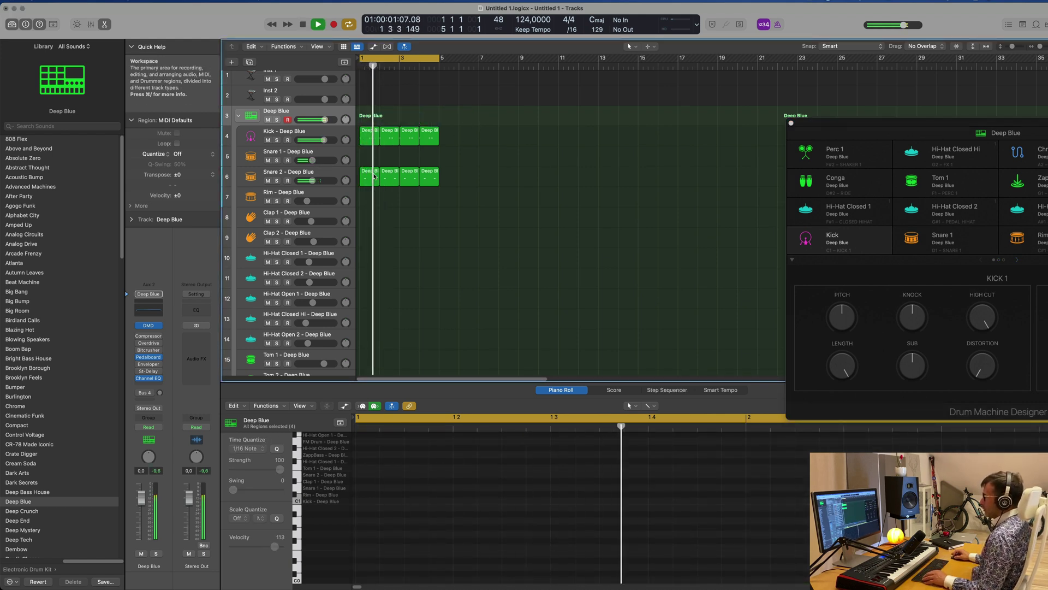
Step: Transpose all notes in the four Snare 2 regions down one octave and listen to the beat
left_click_drag(448, 183, 369, 177)
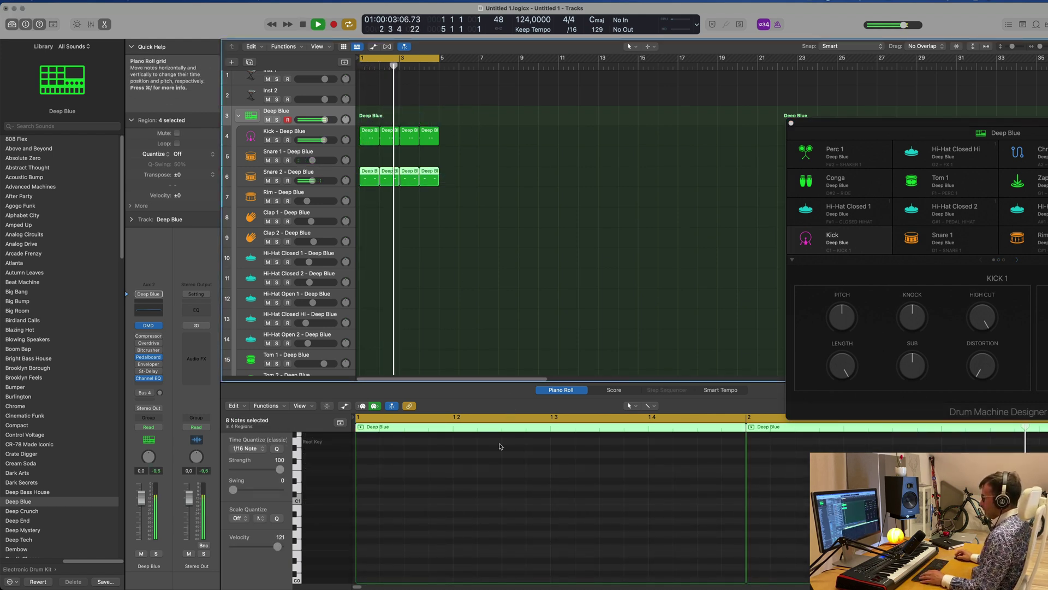
left_click(508, 464)
key("super+a")
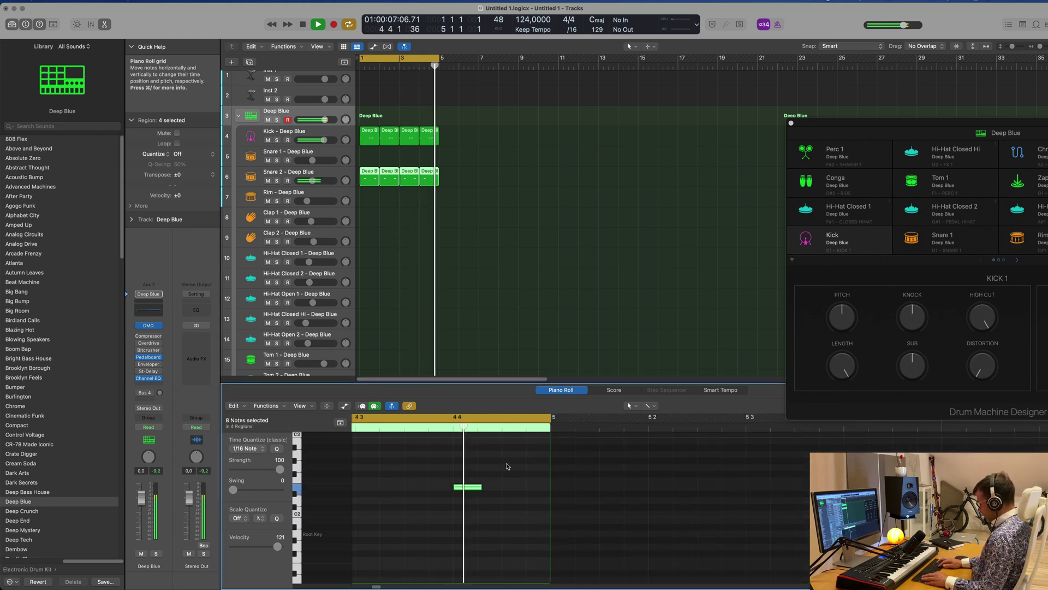
key("alt+shift+Down")
key("space")
key("space")
scroll(421, 191, "down", 5)
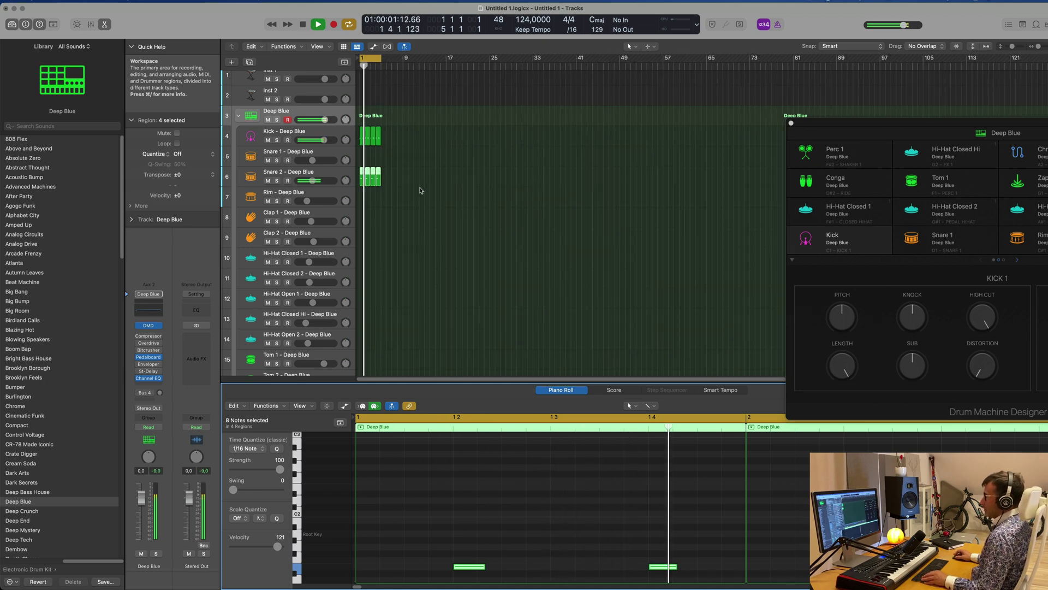
Step: Stop playback and copy the first Kick region onto the Hi-Hat Closed 1 track at bar 1
key("super+Right")
key("space")
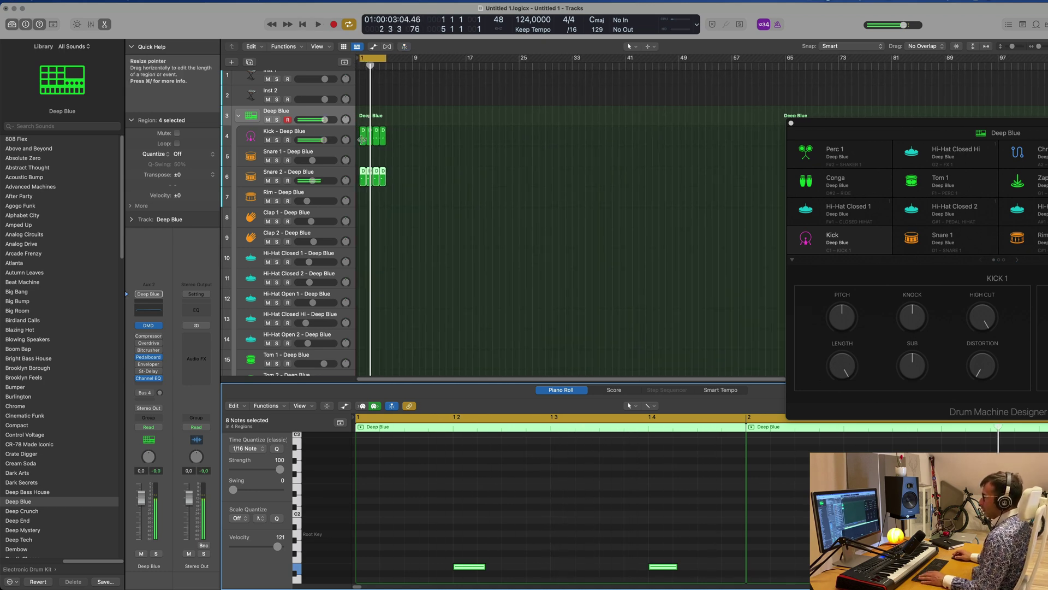
left_click(364, 133)
left_click_drag(364, 132, 358, 258)
Step: Rearrange the hi-hat region's notes into four hits on the offbeats of the bar and audition the pattern
left_click(558, 500)
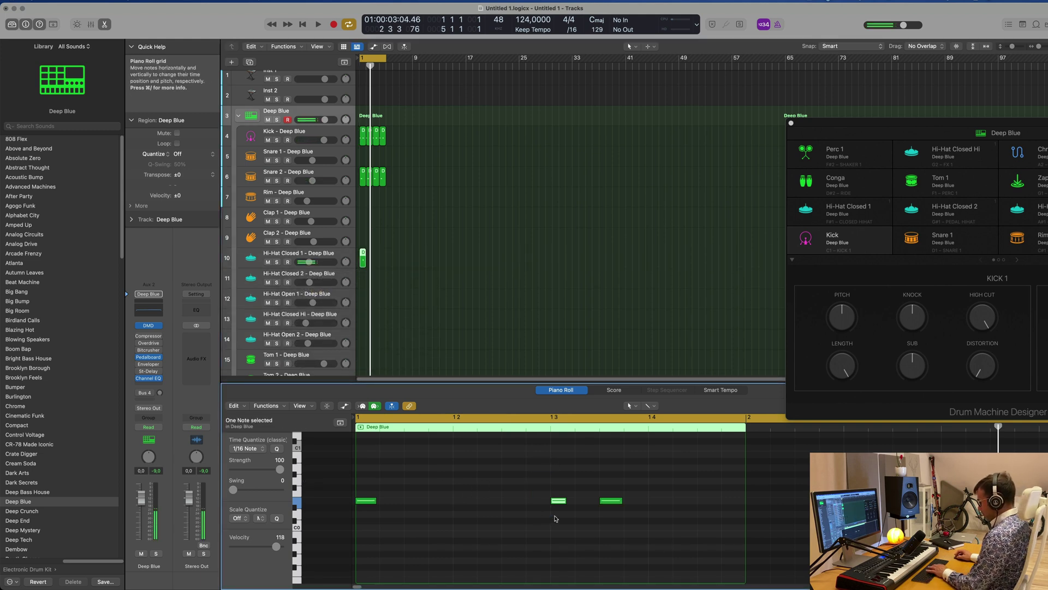
left_click_drag(665, 487, 356, 537)
left_click_drag(365, 502, 513, 501)
left_click(687, 503)
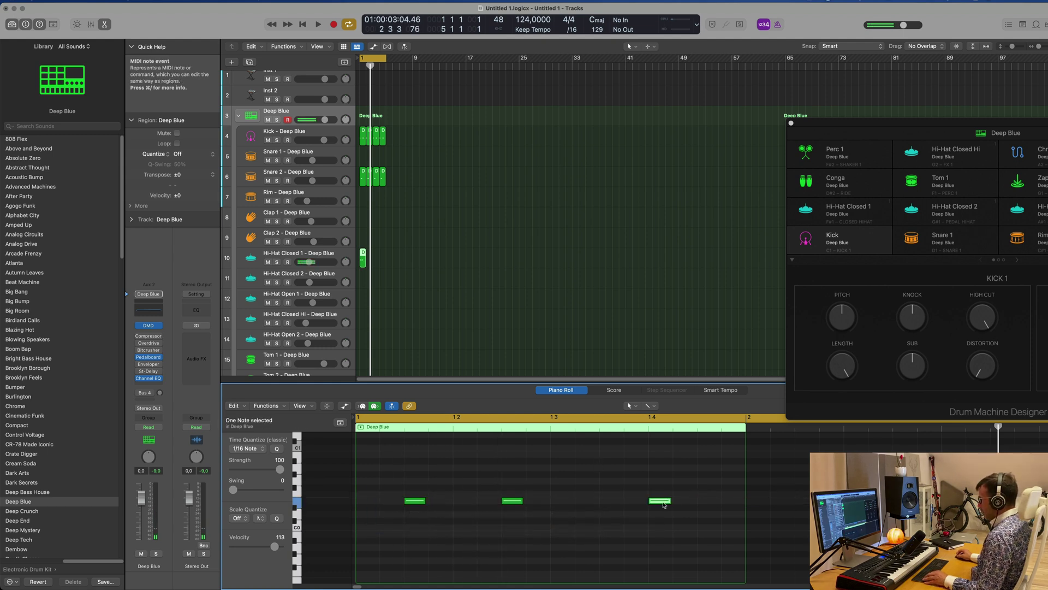
left_click_drag(662, 501, 705, 505)
key("space")
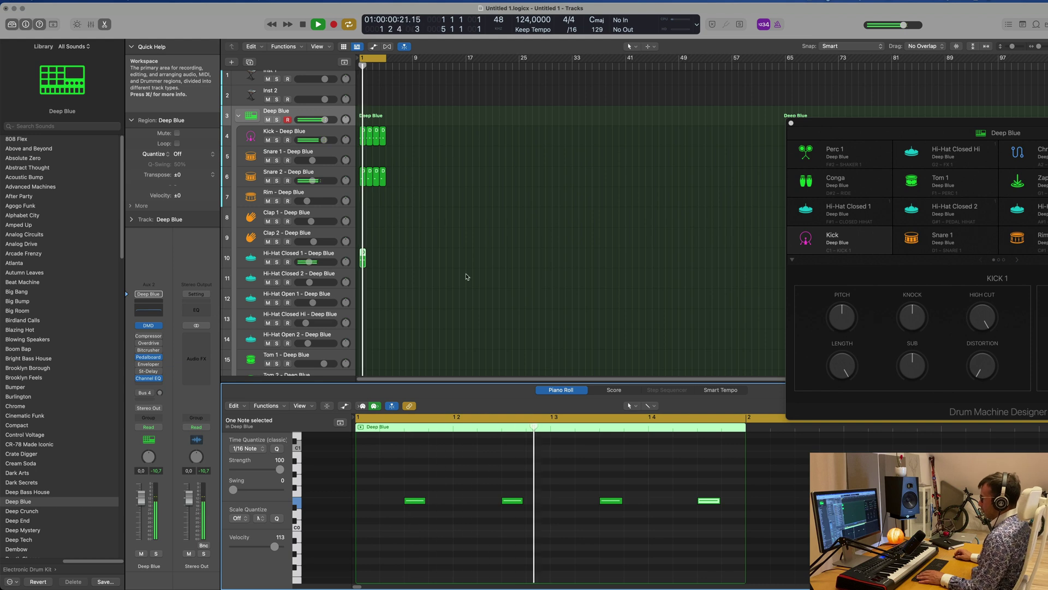
key("space")
left_click_drag(405, 485, 737, 530)
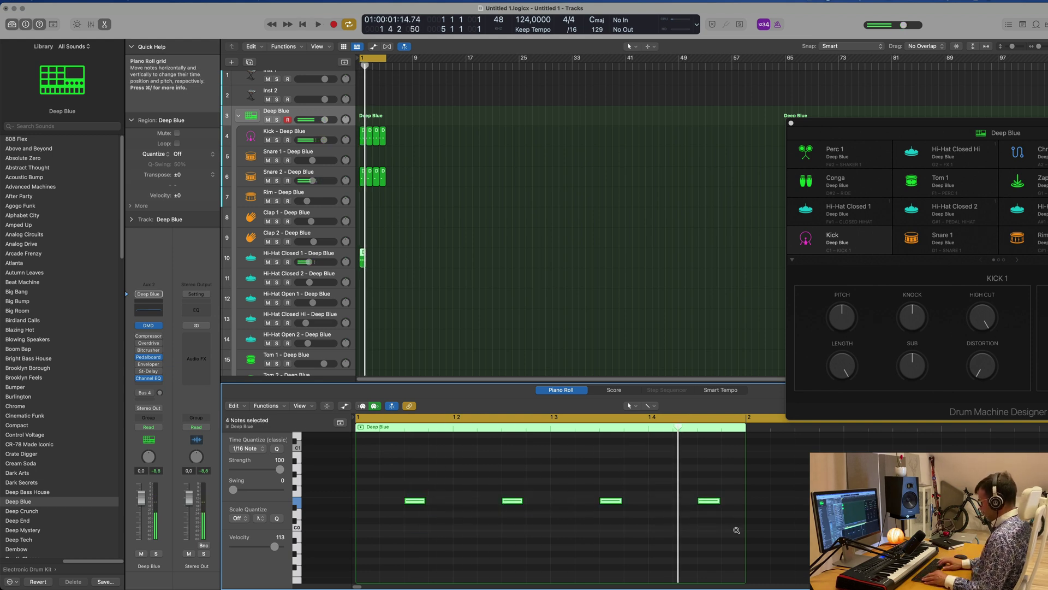
key("space")
key("space")
Step: Repeat the hi-hat region across the four-bar loop, then select its first four regions and the Hi-Hat Closed 1 track
key("super+r")
key("super+r")
key("super+r")
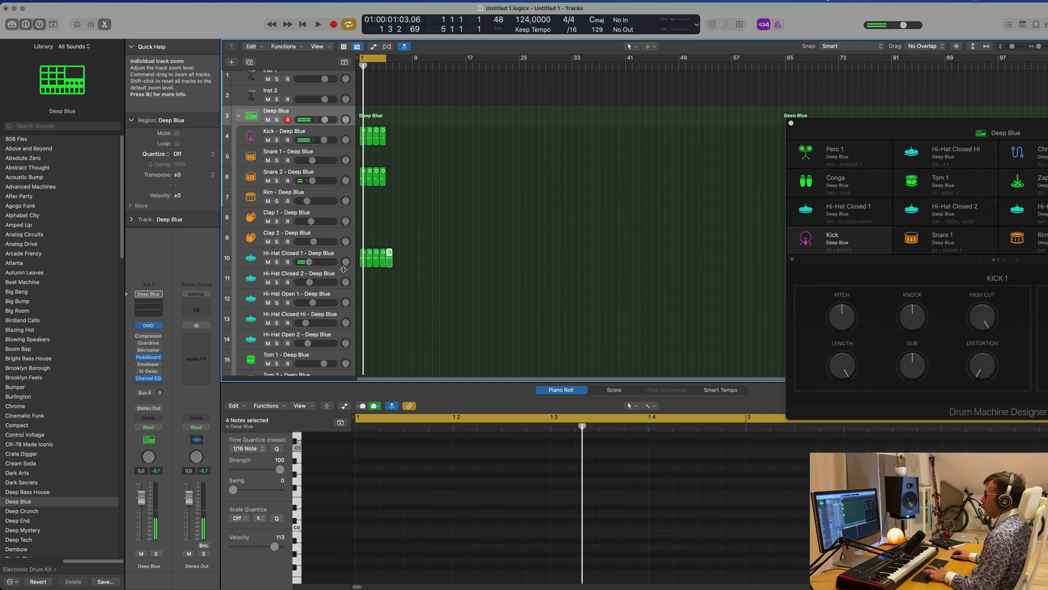
left_click(377, 269)
left_click(338, 256)
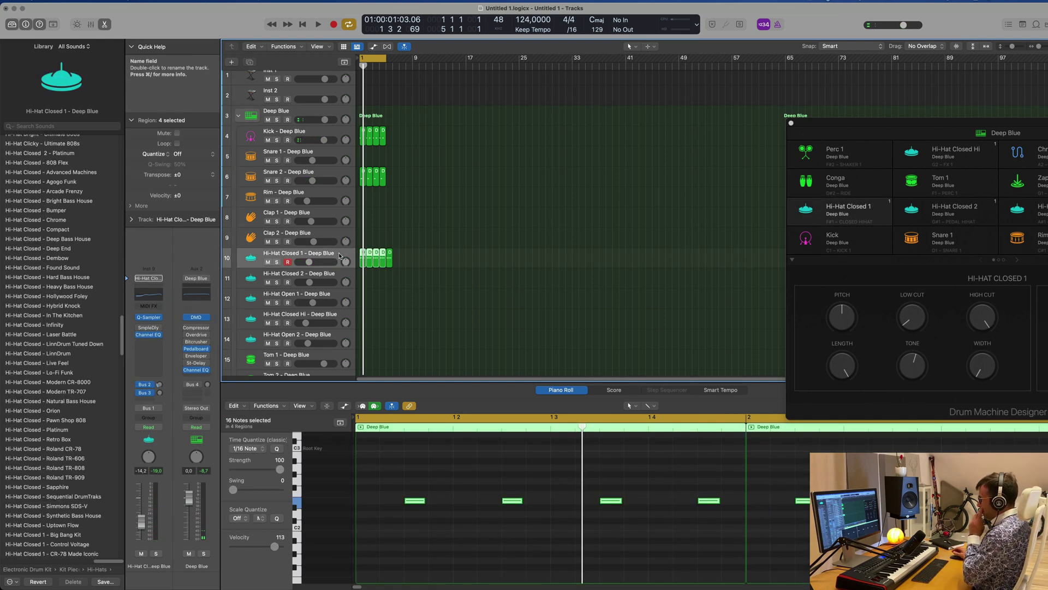
Step: Remove the extra Hi-Hat Closed 1 region past bar 5 and play the four-bar loop
key("super+Right")
key("super+Right")
left_click_drag(458, 251, 448, 262)
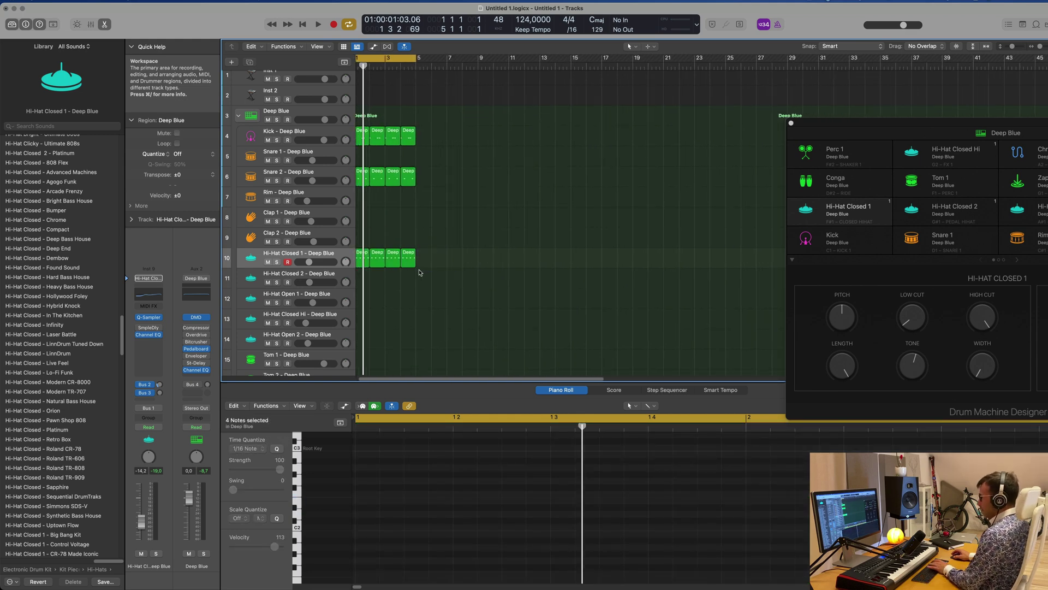
key("space")
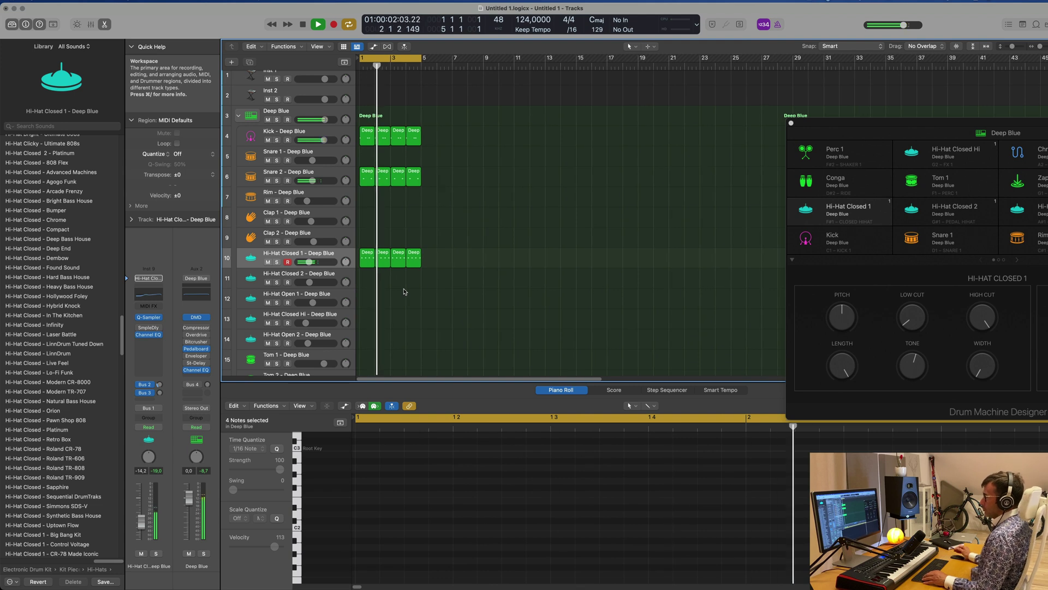
Step: Try a copy of the first Hi-Hat Closed 1 region on the Hi-Hat Open 1 track, keeping only its last note, and audition it
left_click(367, 258)
left_click_drag(367, 259, 367, 300)
left_click_drag(411, 483, 674, 542)
key("Delete")
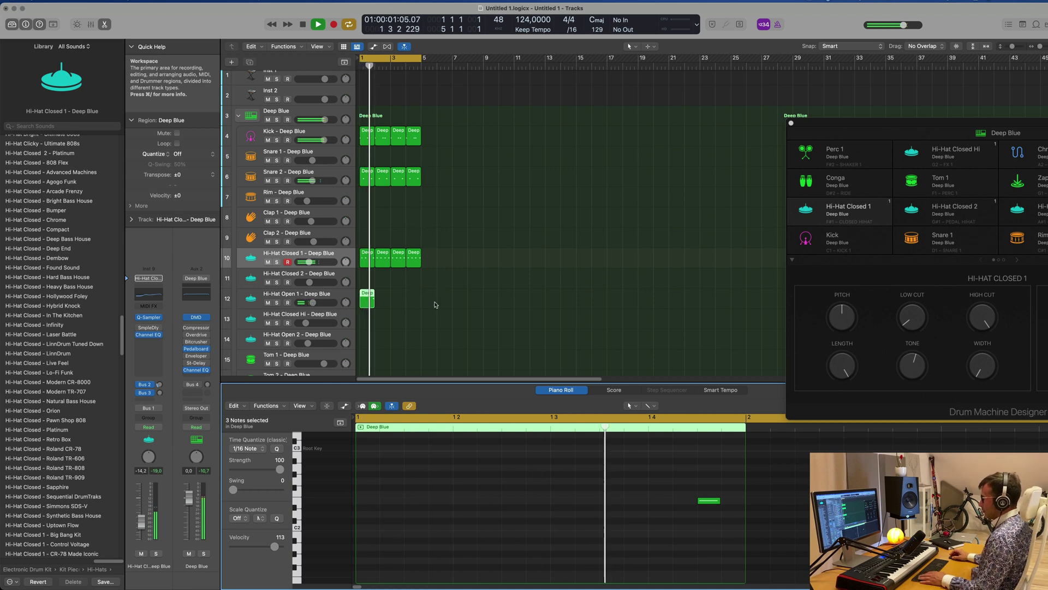
key("space")
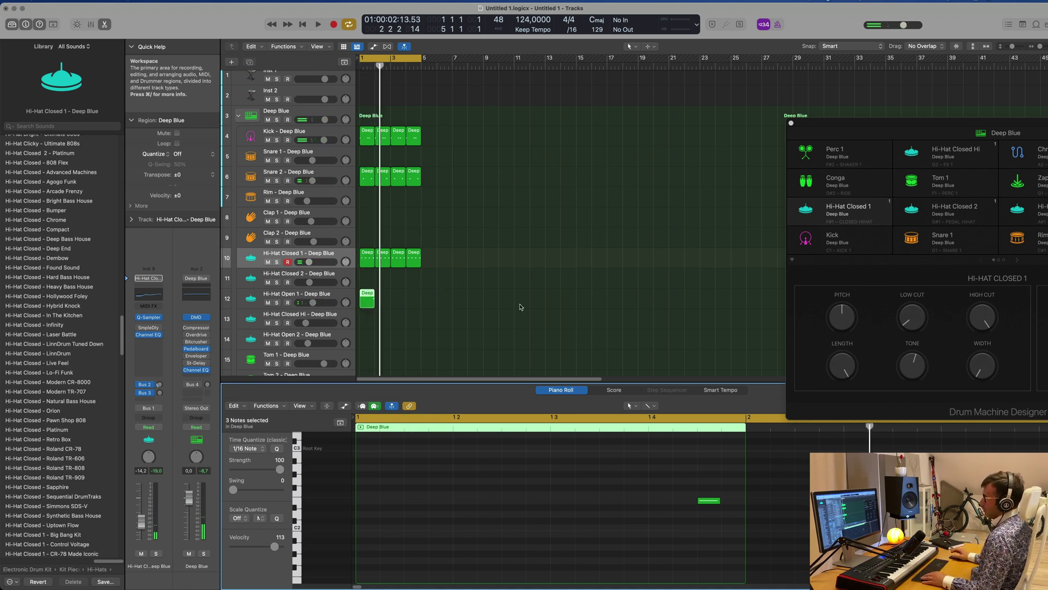
key("space")
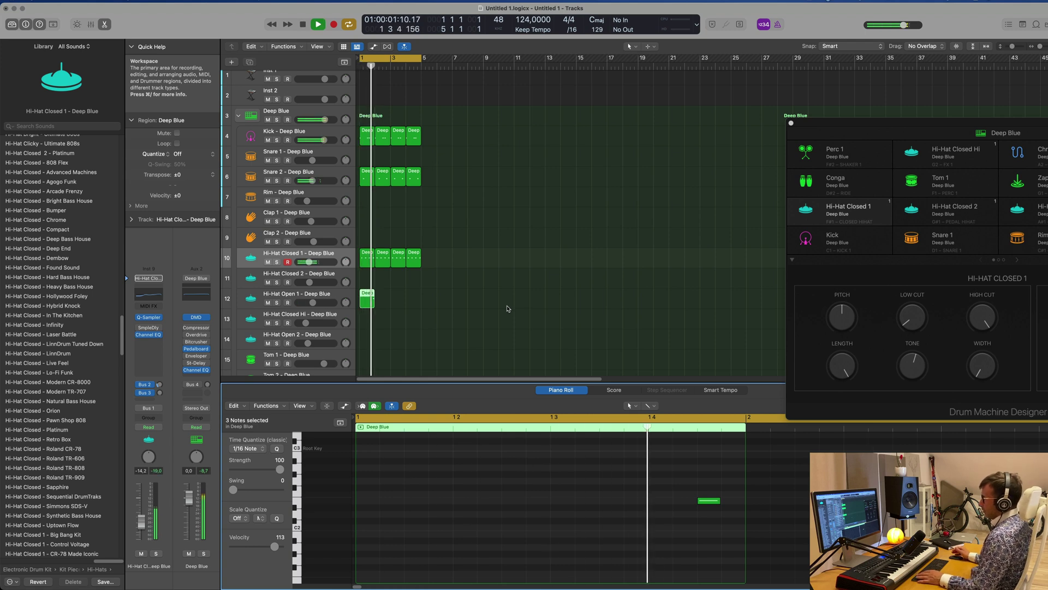
key("space")
Step: Delete the copied region from the Hi-Hat Open 1 track
left_click(399, 308)
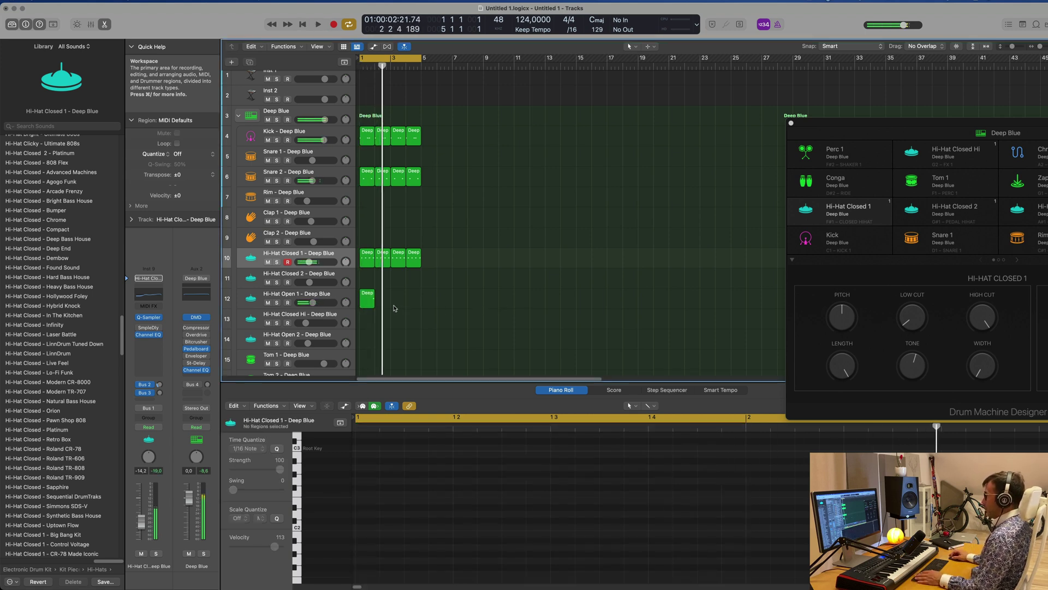
left_click(369, 306)
key("Delete")
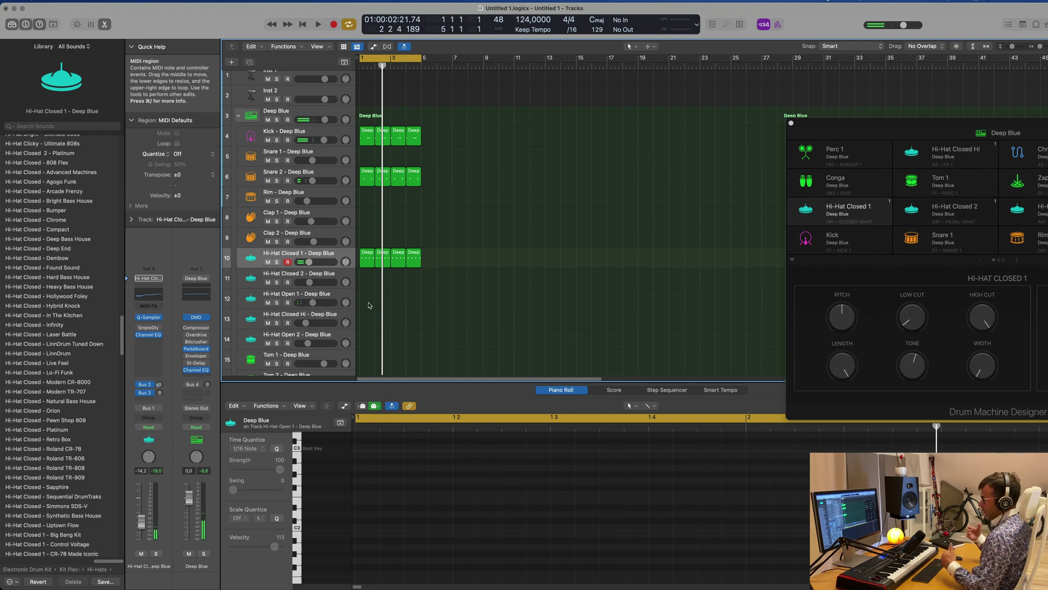
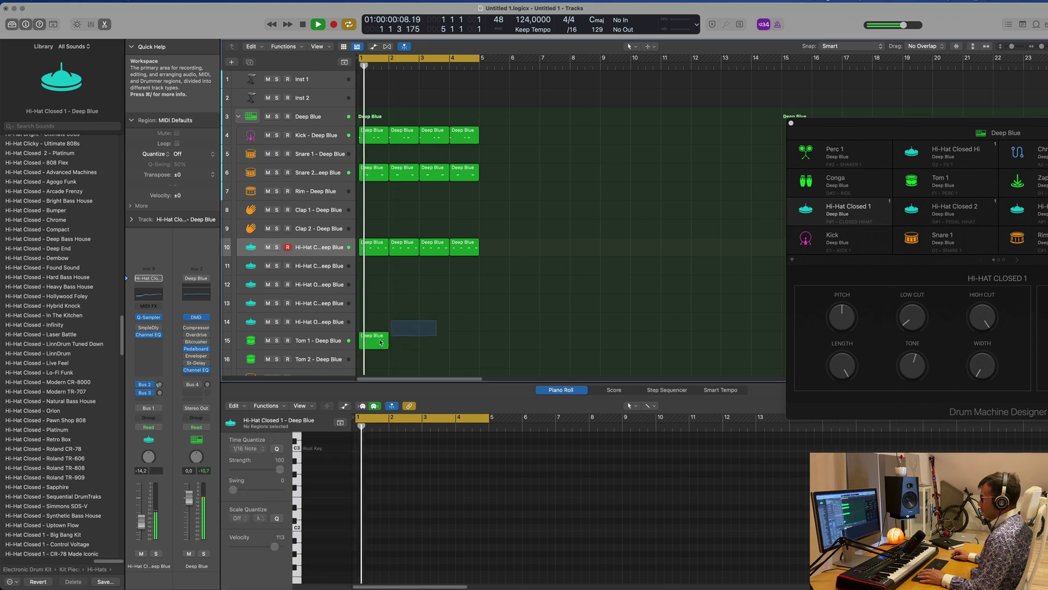
Step: Repeat the Tom 1 region three times to fill the four-bar loop
left_click(376, 341)
key("super+r")
key("super+r")
key("super+r")
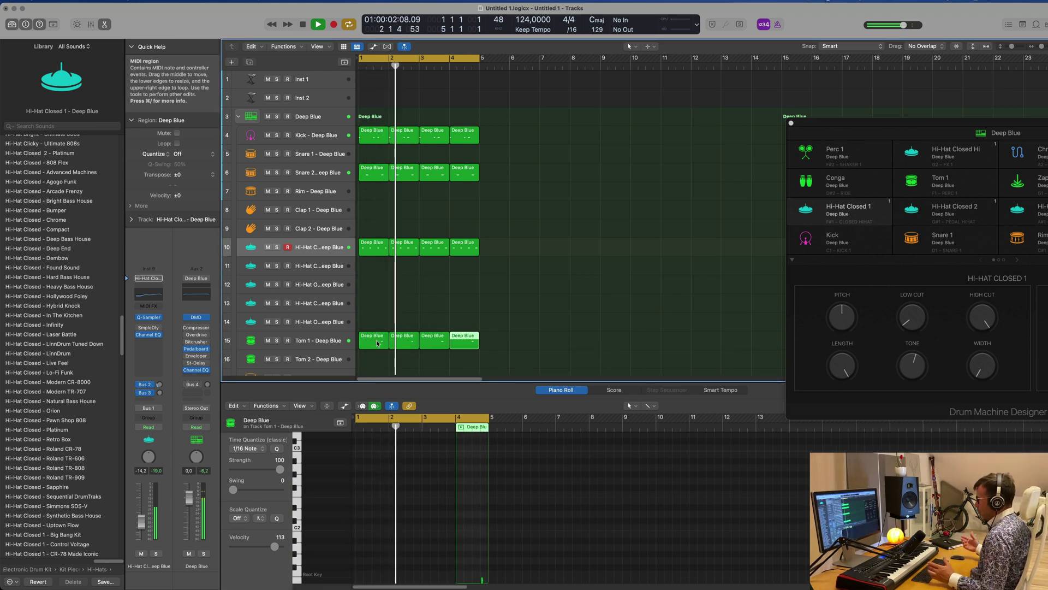
Step: Copy the first Tom 1 region onto the Tom 2 track at bar 1
scroll(583, 270, "down", 2)
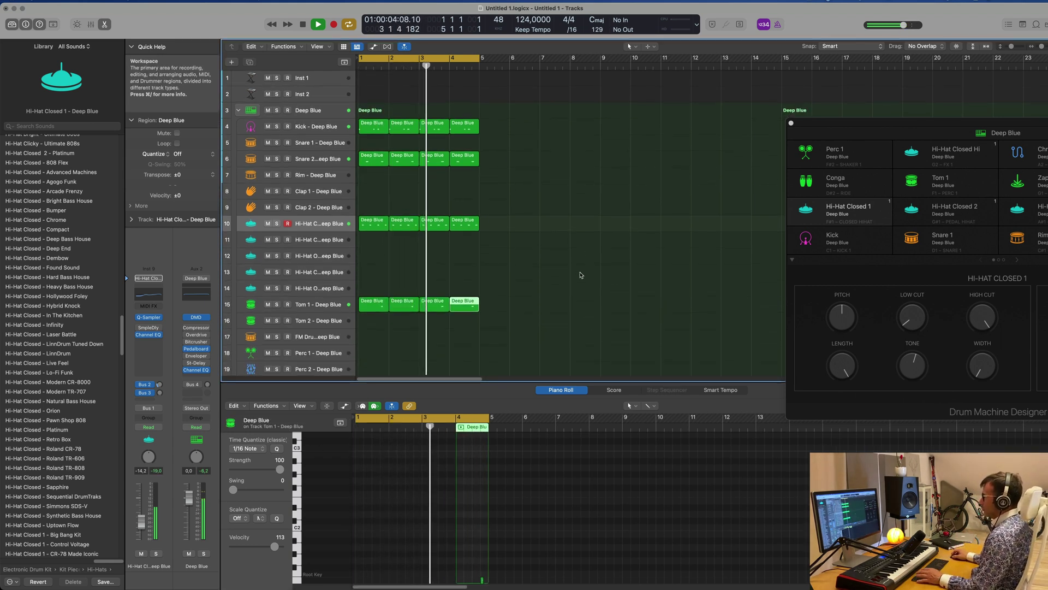
scroll(452, 289, "down", 4)
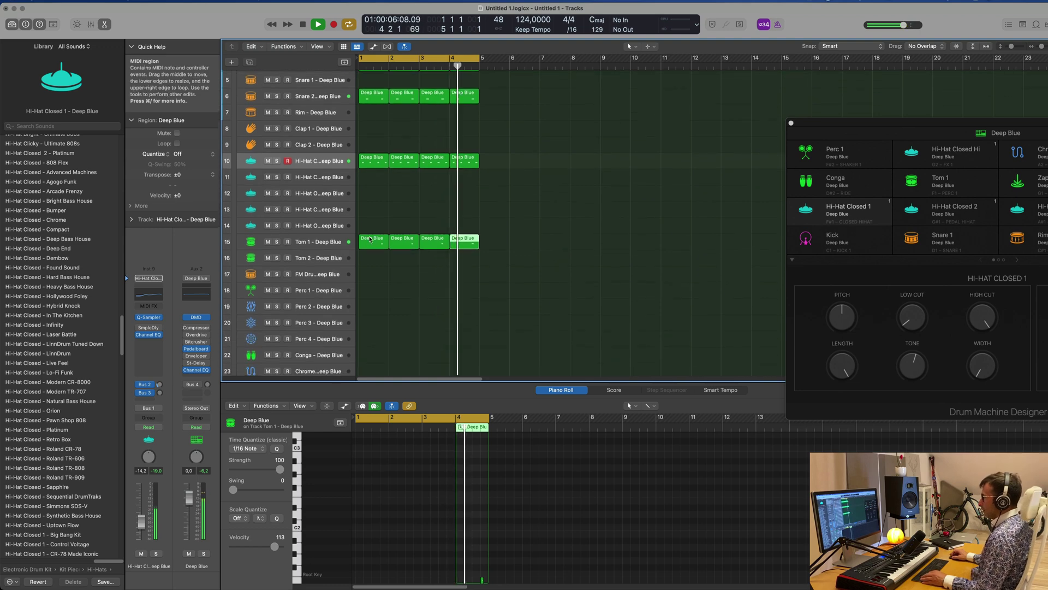
left_click_drag(370, 243, 369, 259)
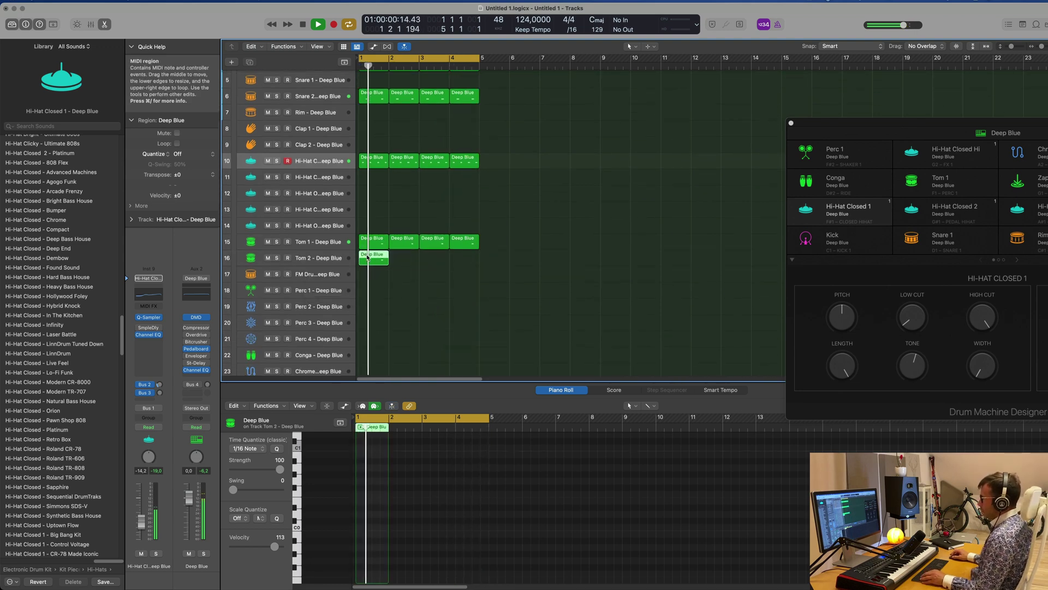
Step: Move the single note in the Tom 2 region to the second sixteenth of bar 1
key("e")
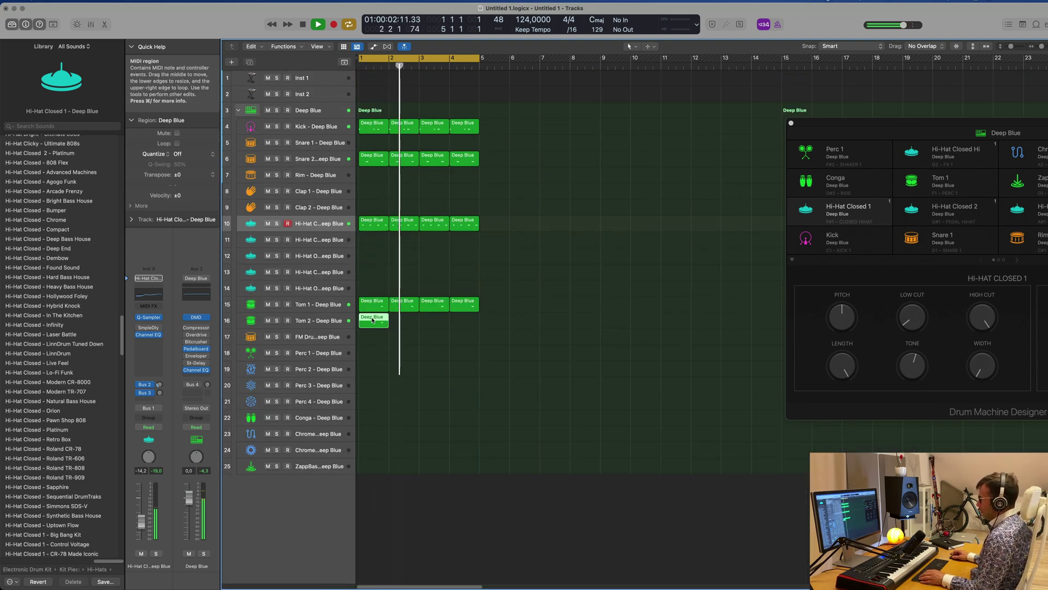
double_click(373, 321)
scroll(381, 463, "right", 10)
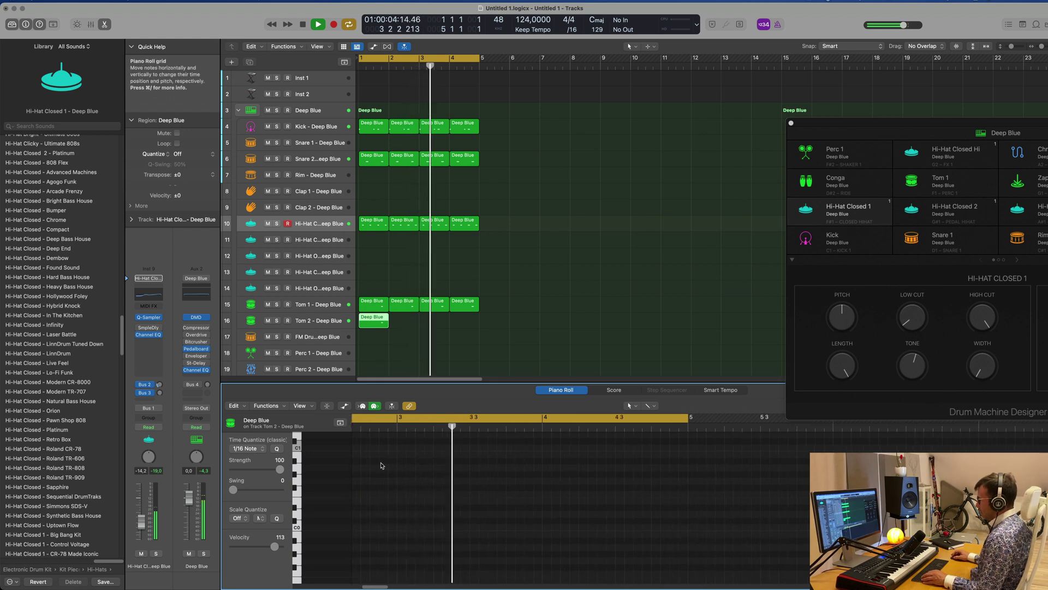
scroll(404, 466, "left", 4)
scroll(415, 466, "down", 4)
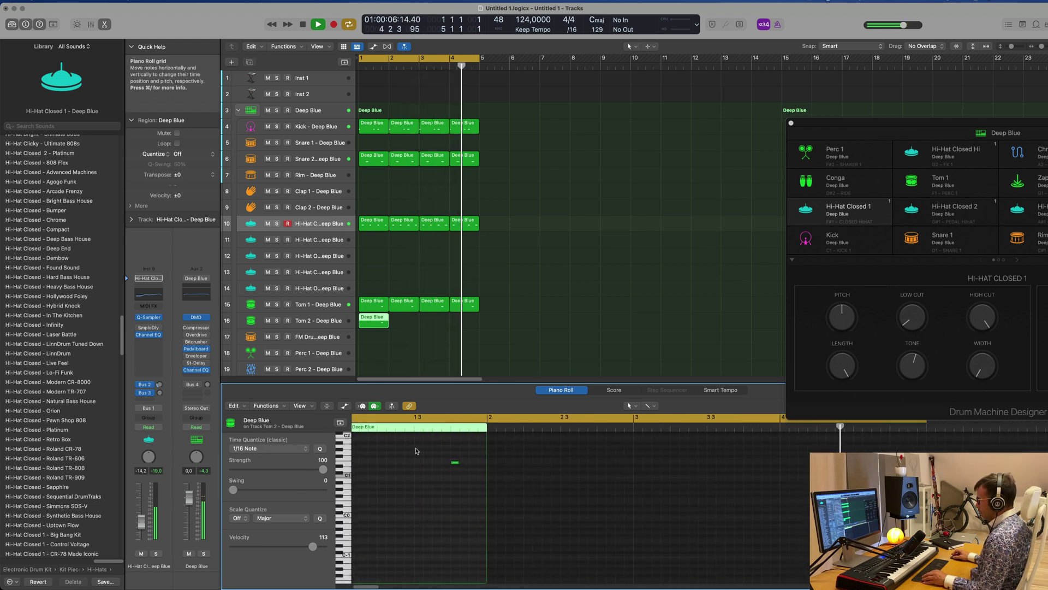
left_click(458, 463)
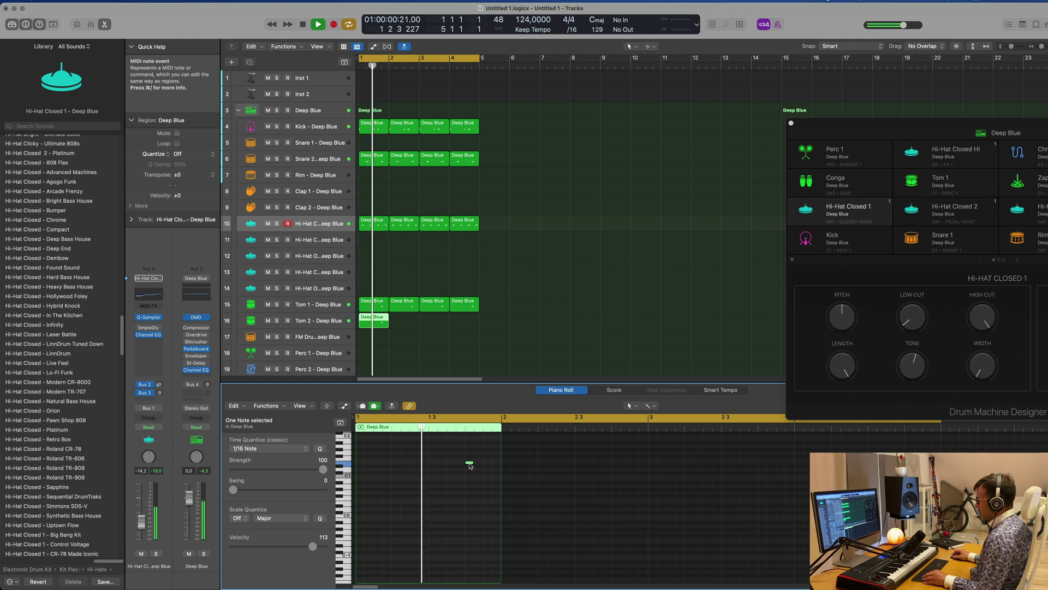
left_click_drag(469, 467, 498, 465)
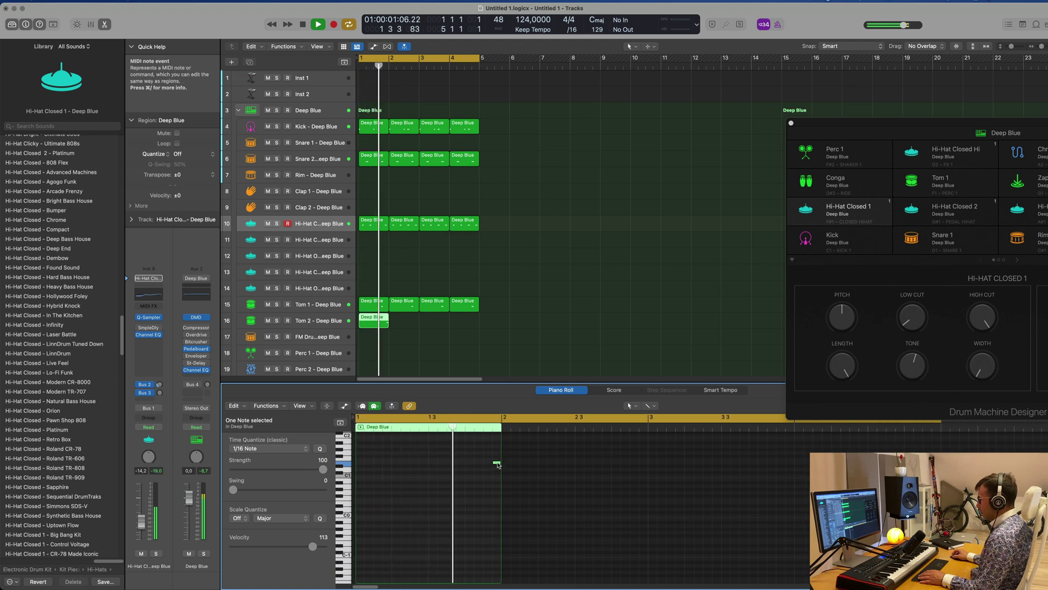
left_click_drag(498, 465, 370, 465)
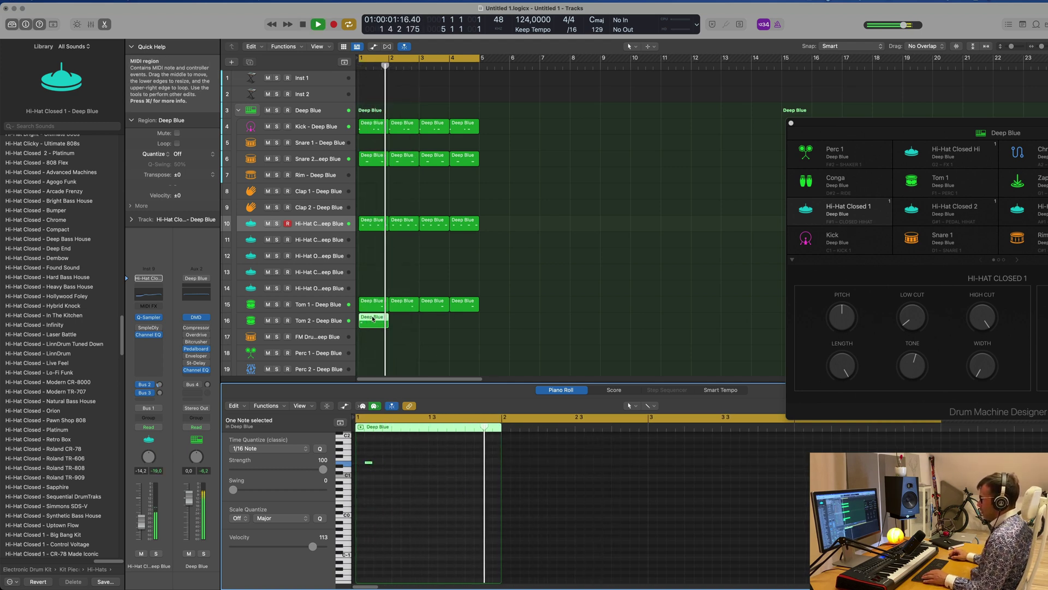
Step: Repeat the Tom 2 region three times to fill the four-bar loop
key("super+r")
key("super+r")
key("super+r")
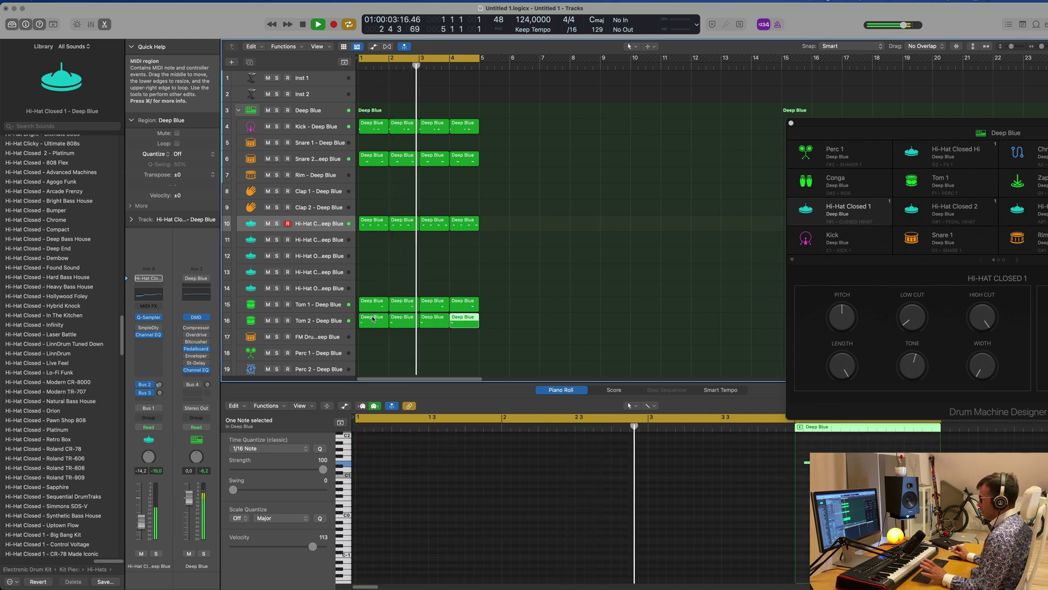
Step: Move the four Tom 2 regions onto the FM Drum track and play the loop
key("space")
left_click_drag(510, 324, 372, 337)
key("space")
key("space")
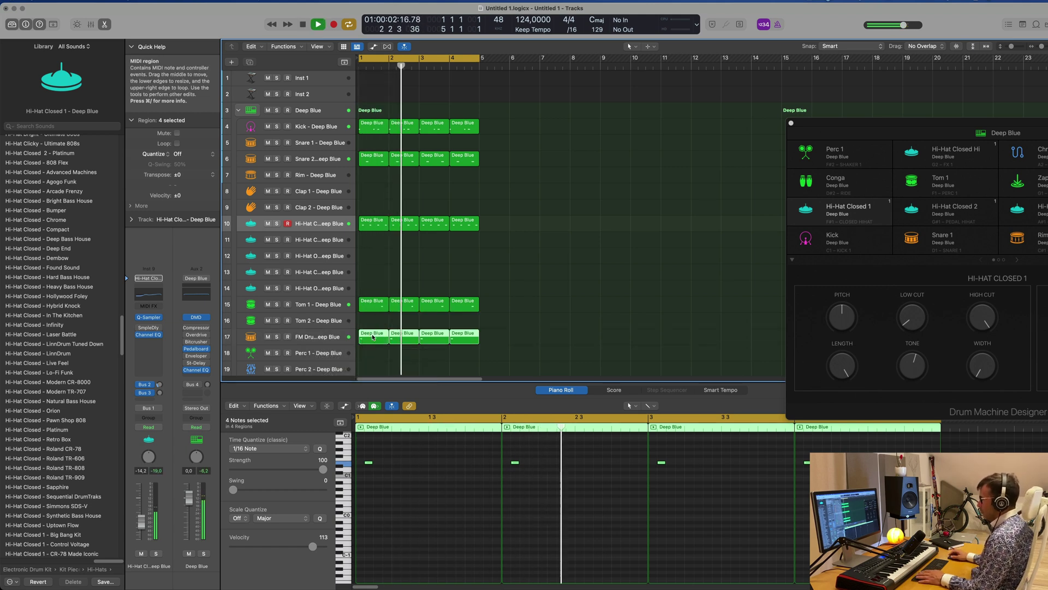
Step: Transpose all notes in the four FM Drum regions down one octave
scroll(501, 359, "down", 1)
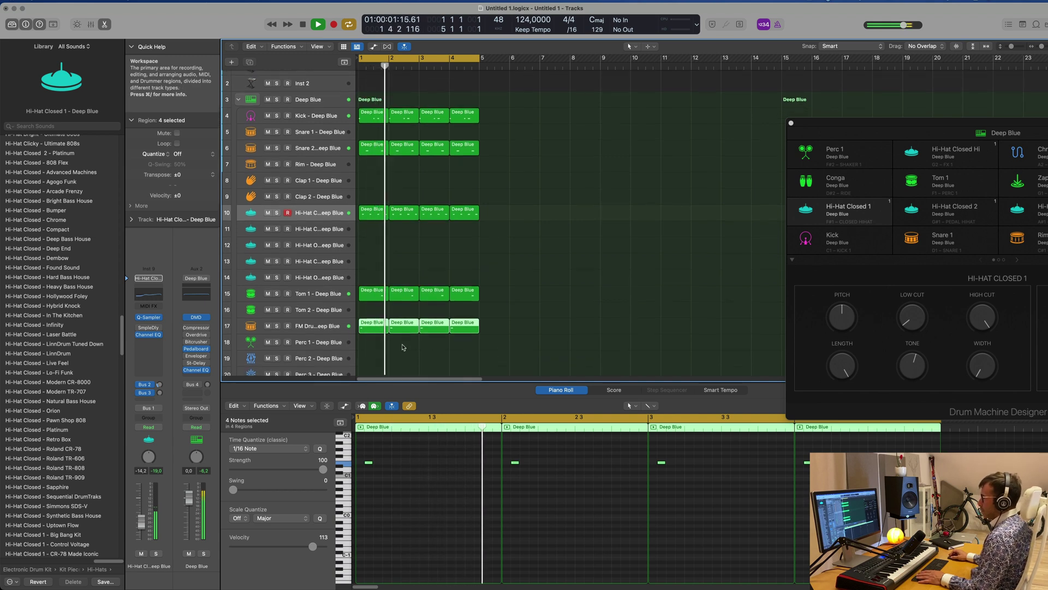
mouse_move(375, 328)
left_mouse_down()
mouse_move(377, 341)
mouse_move(375, 327)
left_mouse_up()
key("Return")
scroll(348, 337, "down", 2)
key("Return")
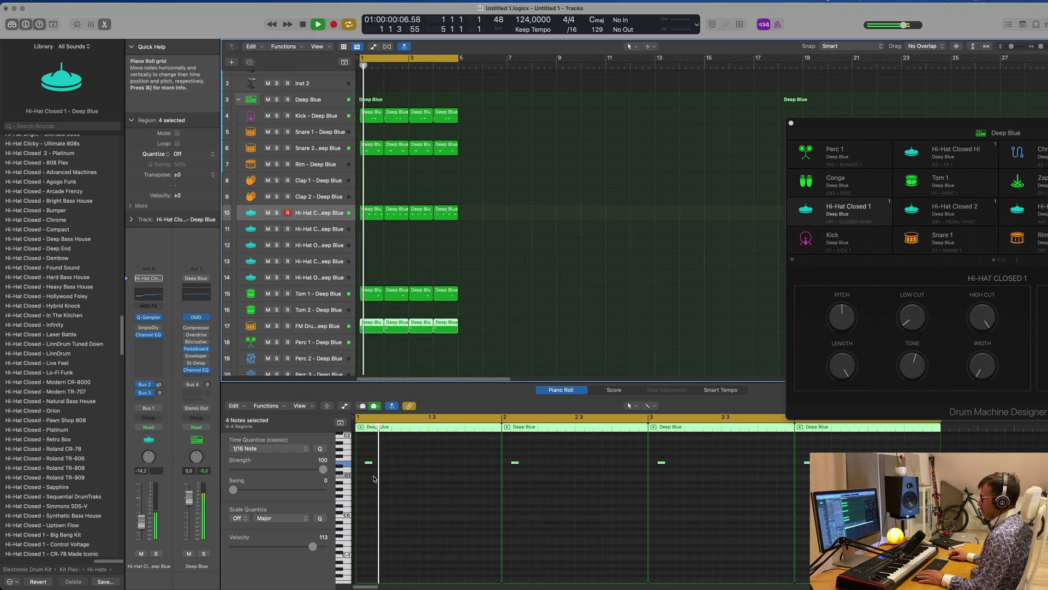
scroll(390, 490, "up", 3)
scroll(390, 489, "up", 2)
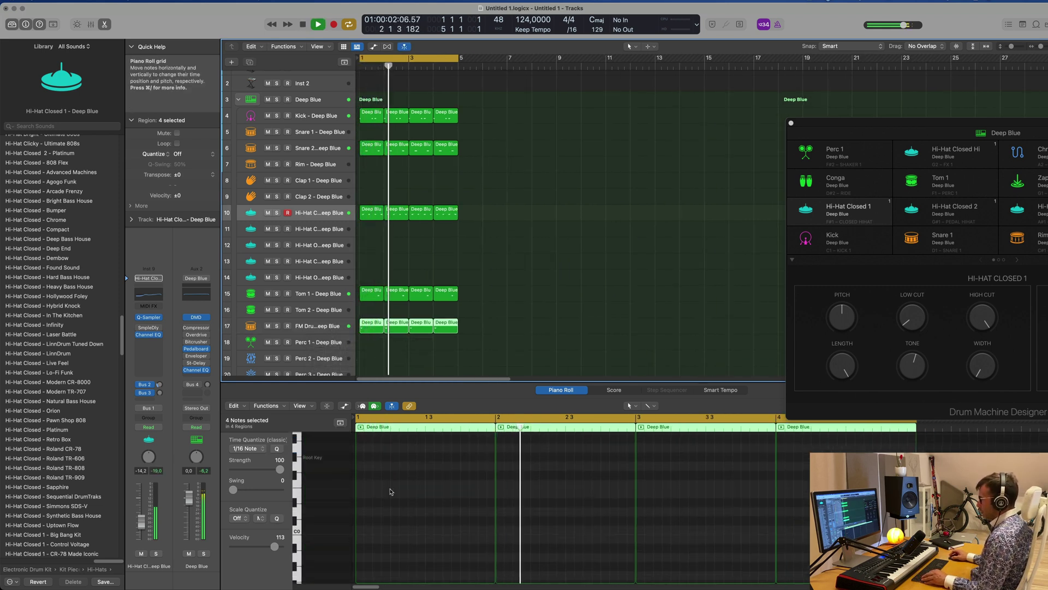
scroll(390, 490, "down", 5)
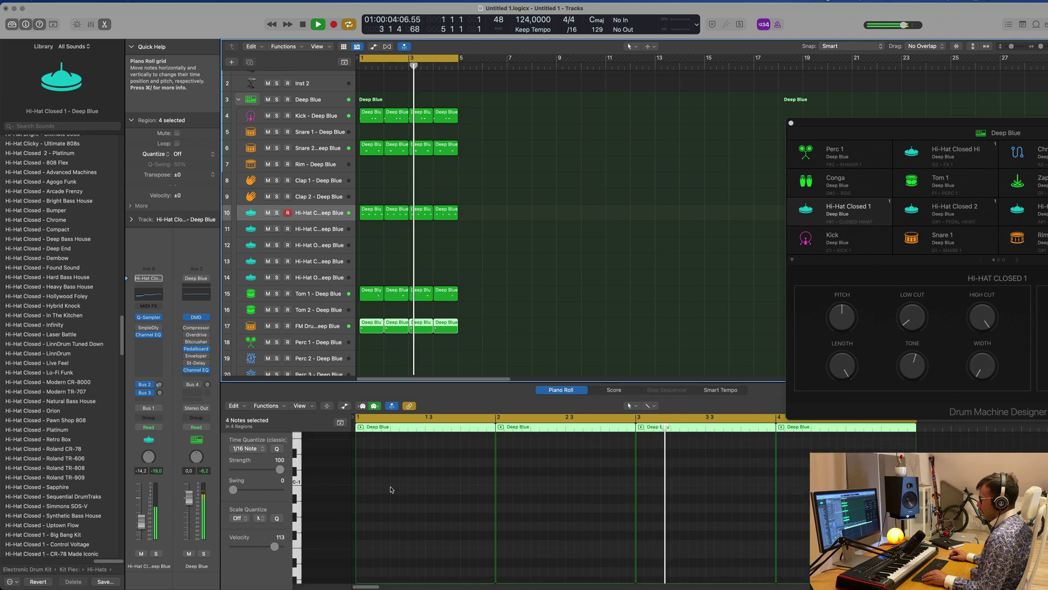
scroll(399, 494, "up", 5)
key("super+a")
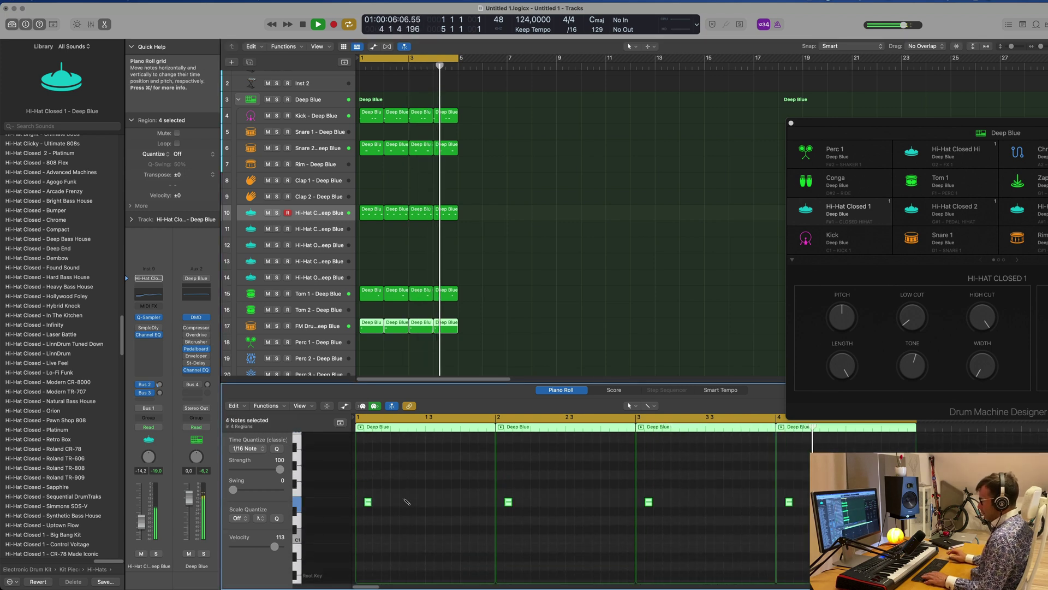
scroll(412, 489, "up", 4)
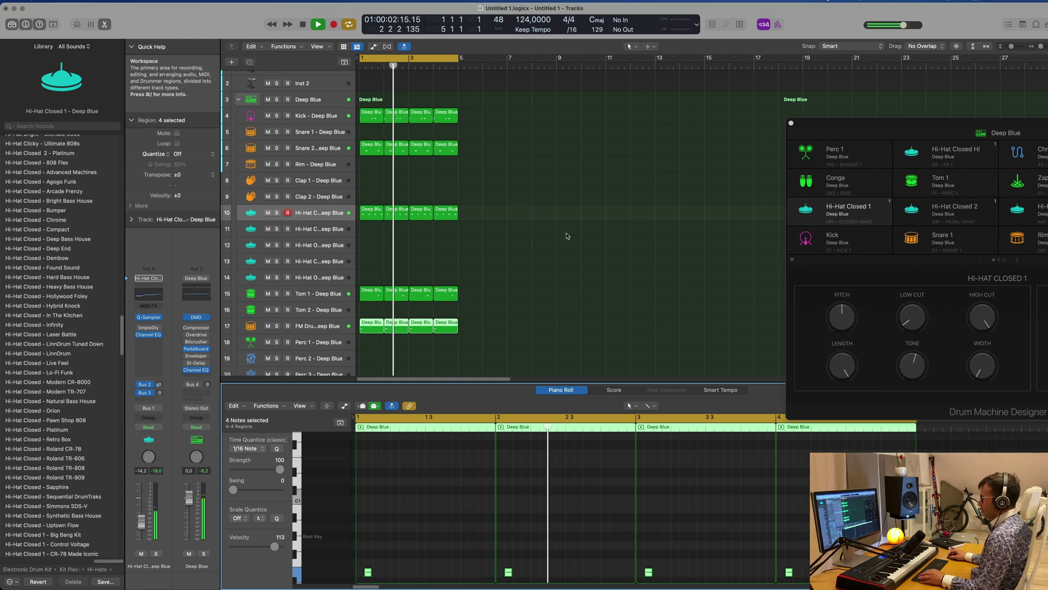
Step: Copy the first Kick region onto the Clap 2 track near bar 2 and delete its notes after the first one
scroll(568, 237, "down", 1)
scroll(534, 235, "up", 3)
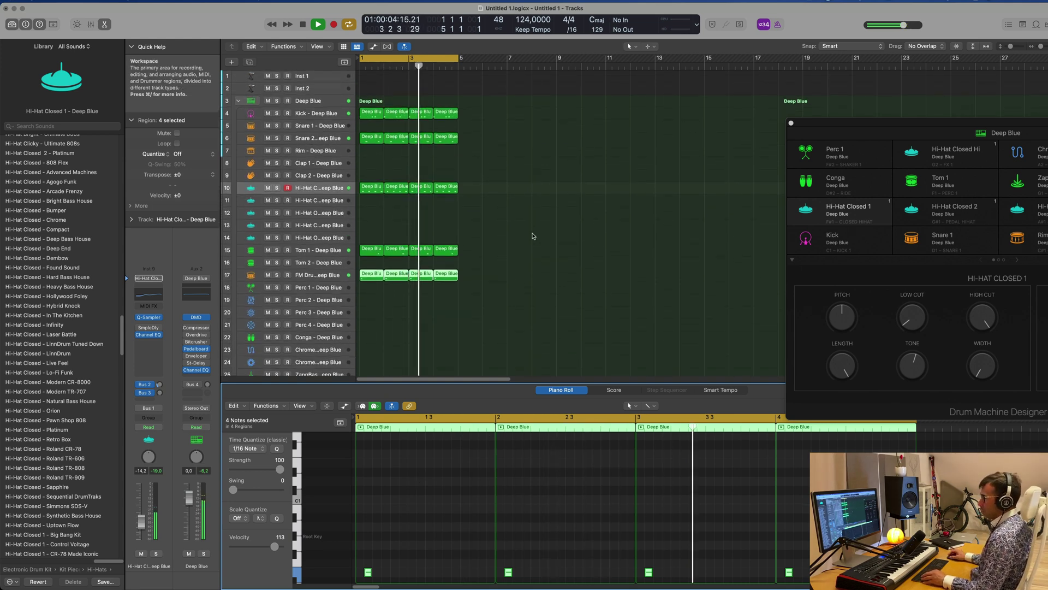
left_click(372, 115)
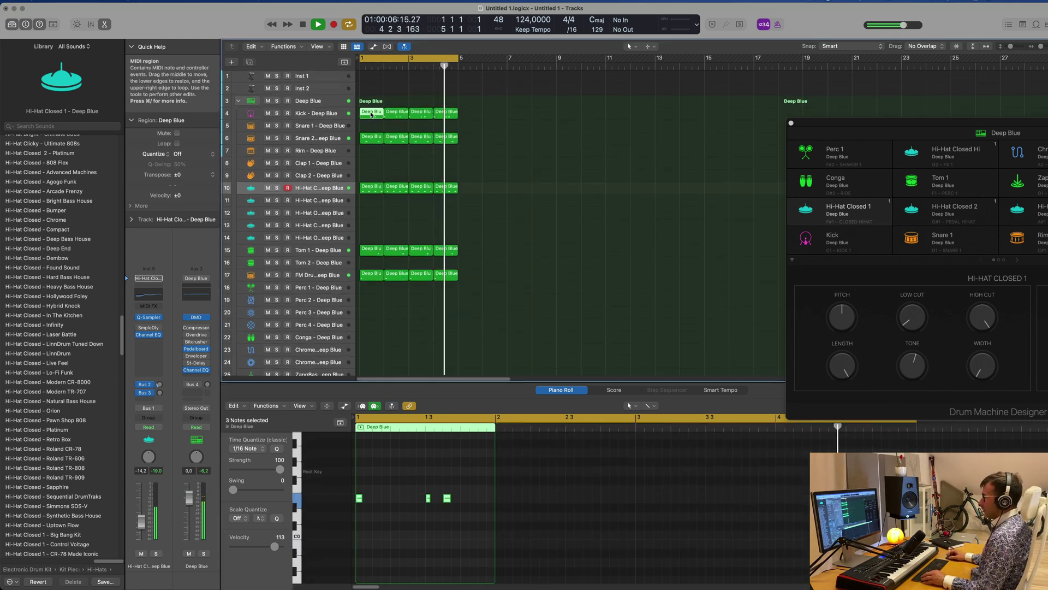
left_click_drag(372, 116, 402, 180)
left_click_drag(568, 479, 664, 532)
key("Delete")
left_click_drag(586, 482, 496, 531)
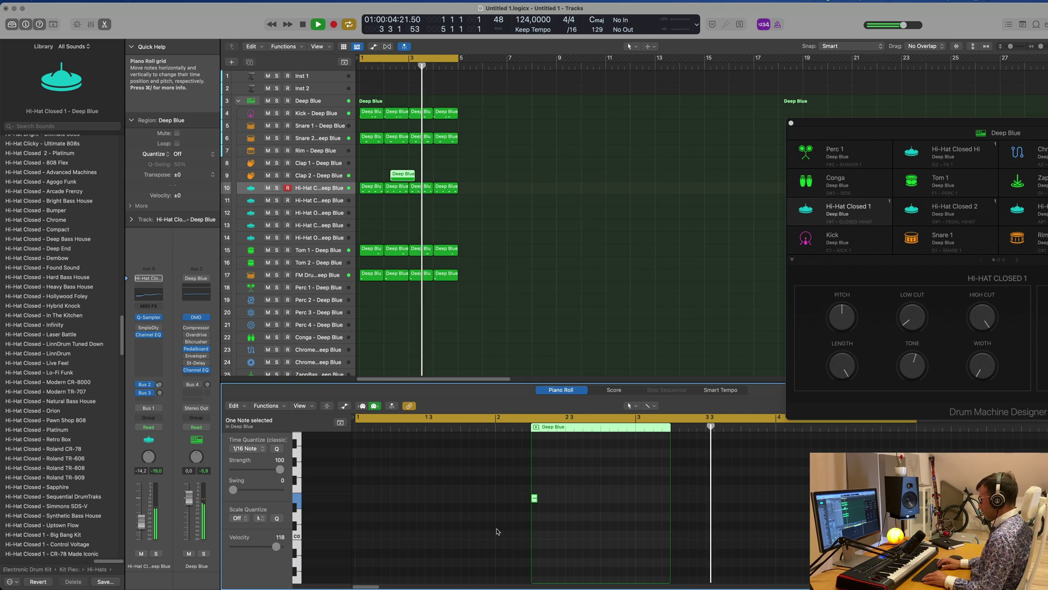
key("Delete")
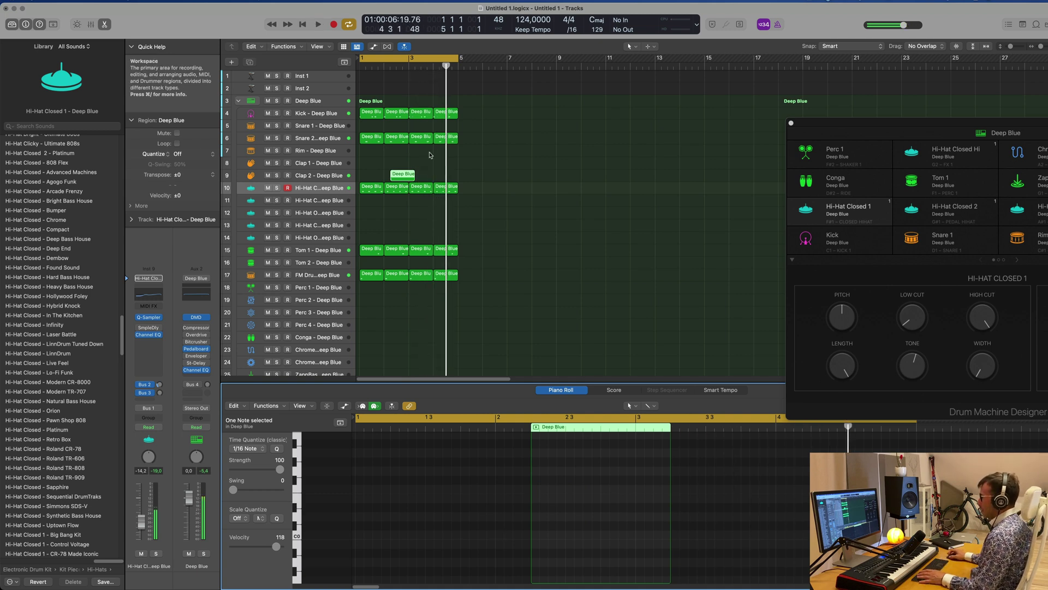
Step: Place the one-note clap region at bars 2 and 4, and select the Clap 2 track with its regions
left_click_drag(407, 173, 453, 174)
scroll(527, 297, "down", 8)
scroll(505, 288, "up", 5)
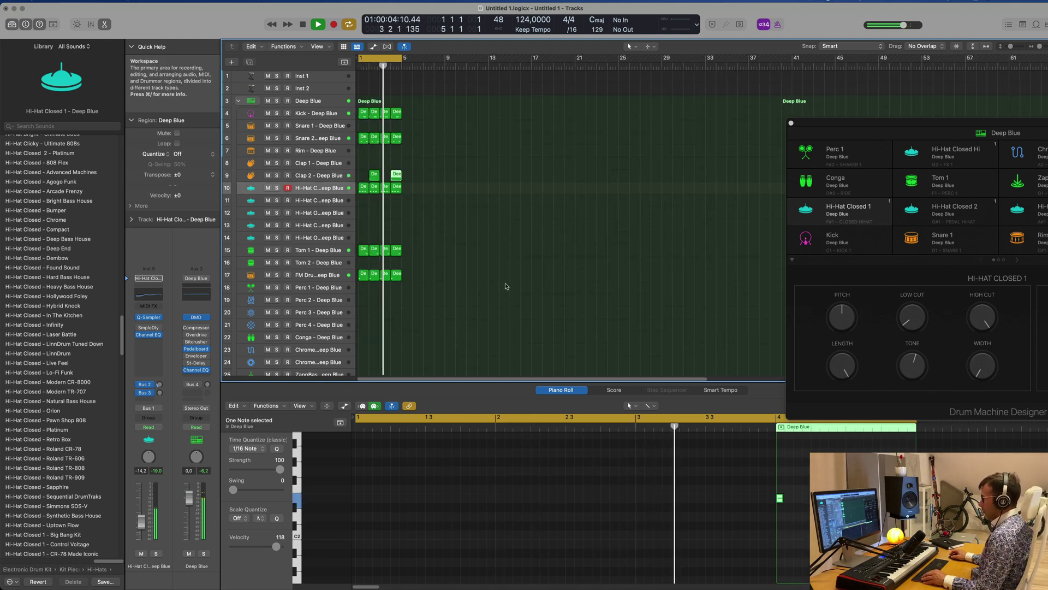
scroll(487, 272, "up", 1)
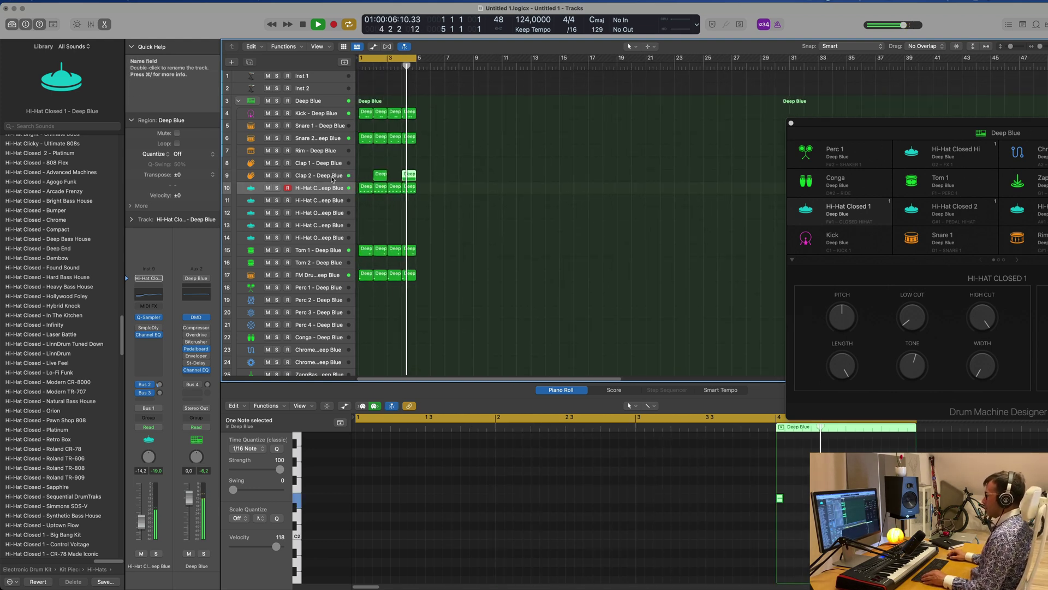
left_click(314, 175)
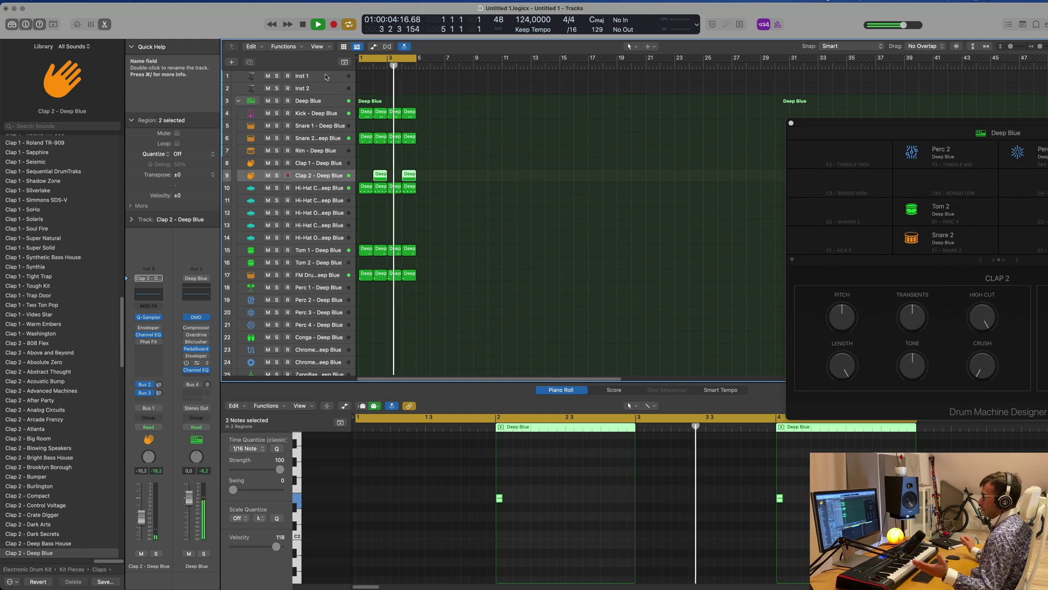
Step: Select all regions in the arrangement and repeat them once from bar 5 onward
left_click(479, 129)
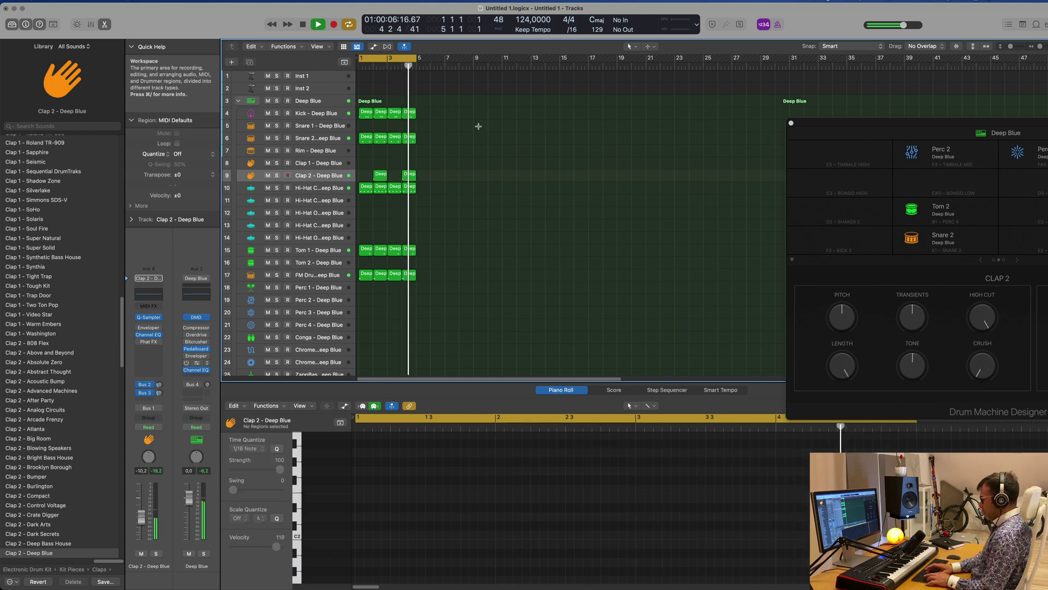
key("super+a")
key("super+r")
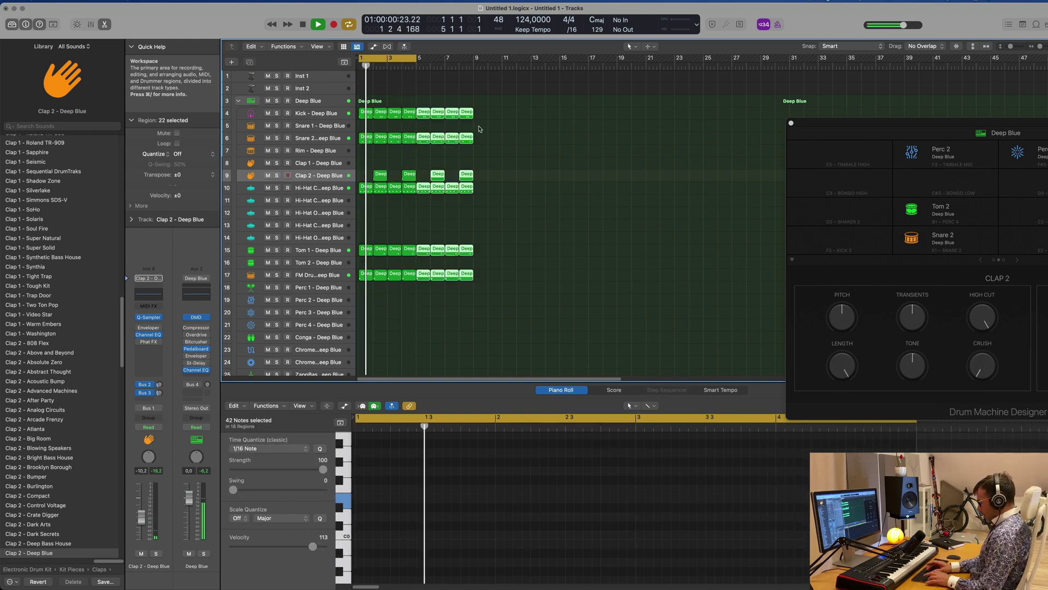
Step: Repeat the selected drum regions out to bar 17 and extend the cycle range to bar 17
key("super+r")
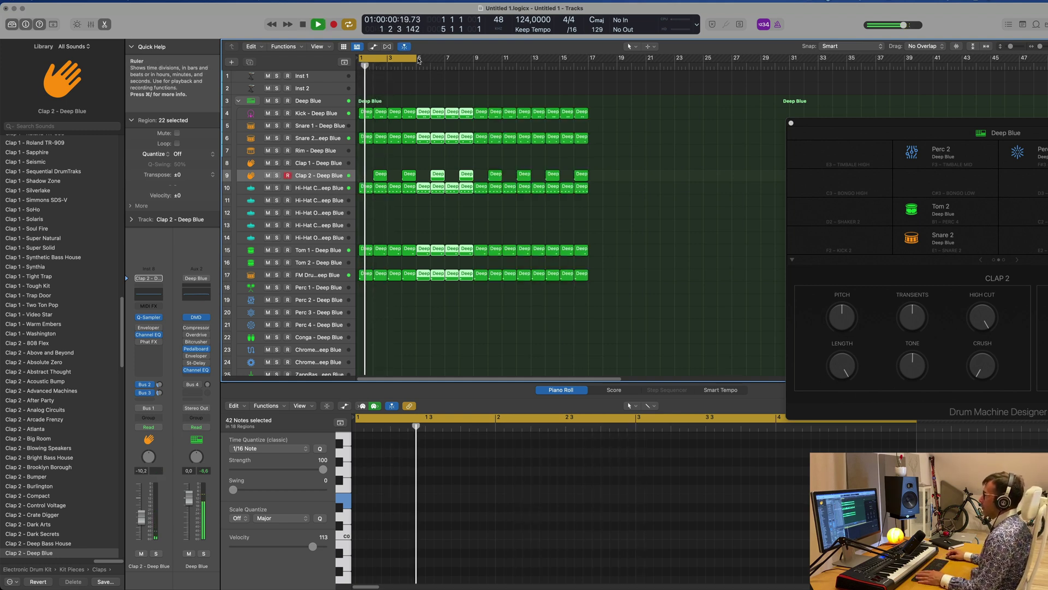
left_click_drag(416, 58, 588, 59)
Step: Select the Inst 1 track, show the toolbar, and enlarge the track with Track Zoom
left_click(353, 75)
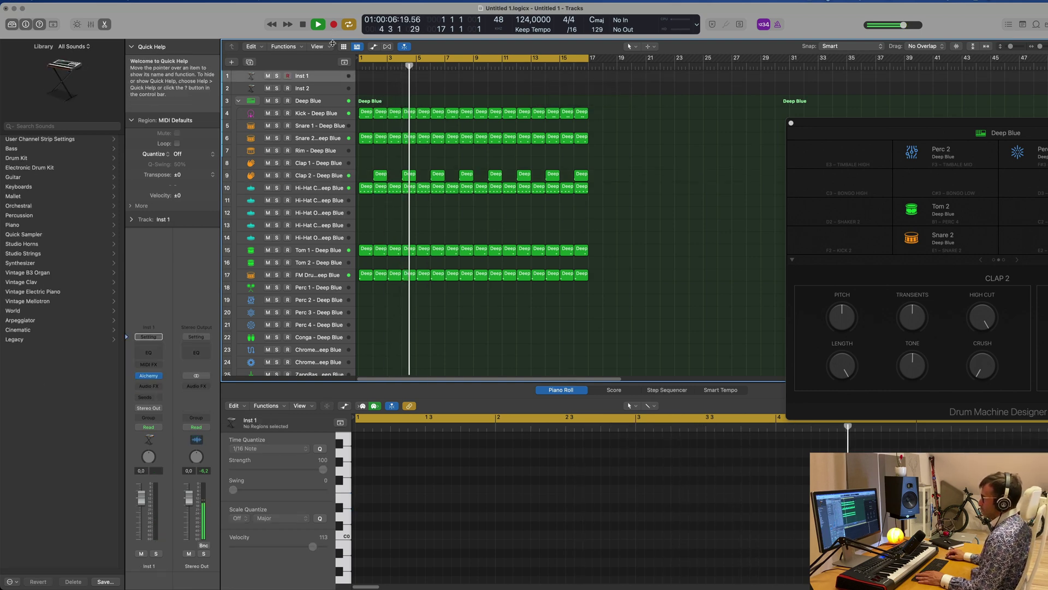
left_click(53, 25)
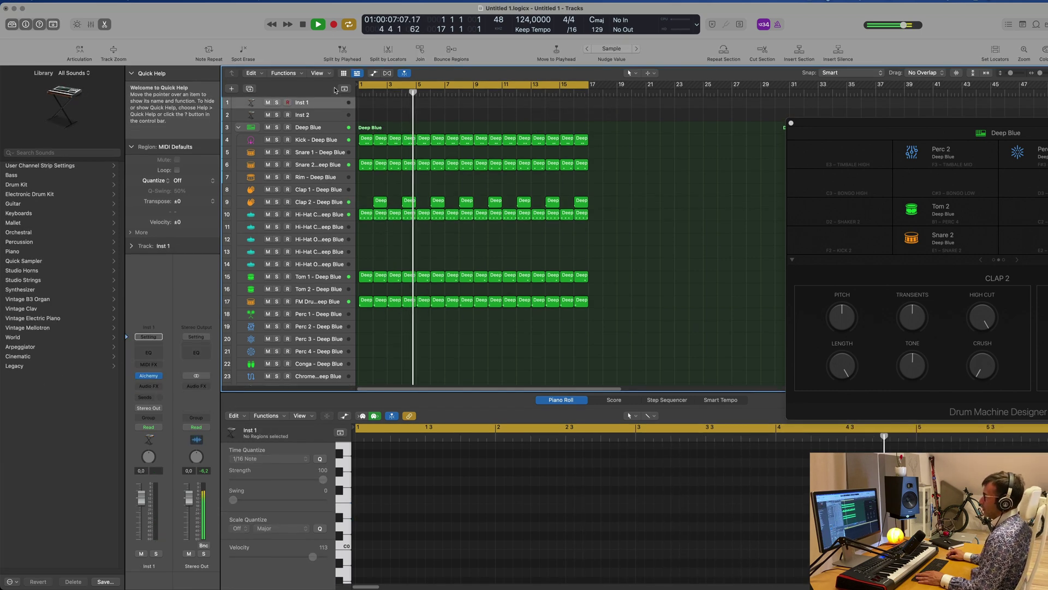
left_click(112, 51)
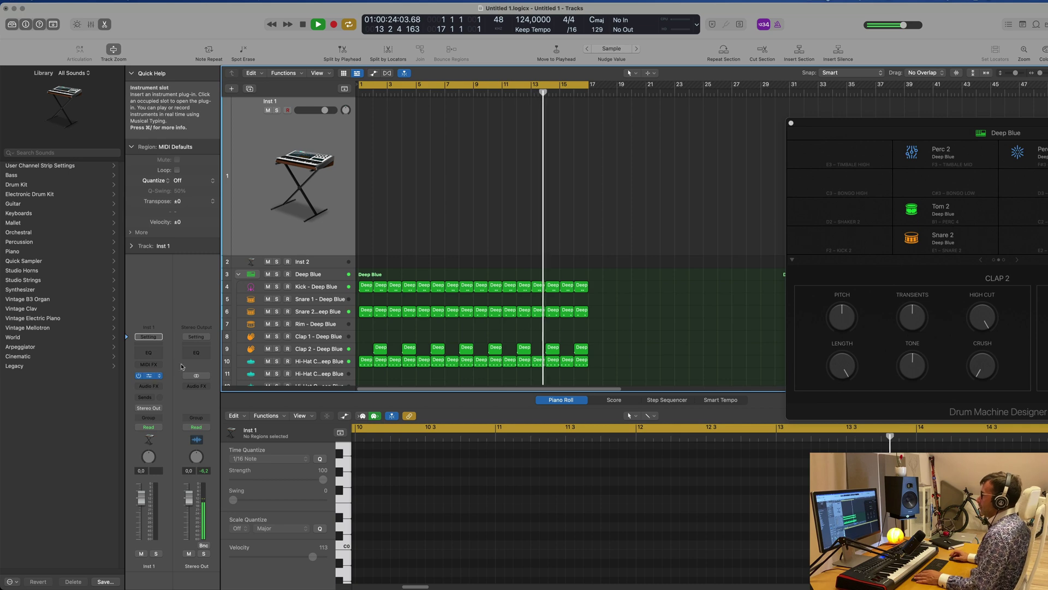
Step: Open Alchemy on Inst 1, search its presets for "rees" and load the Steam Reese bass preset
left_click(149, 375)
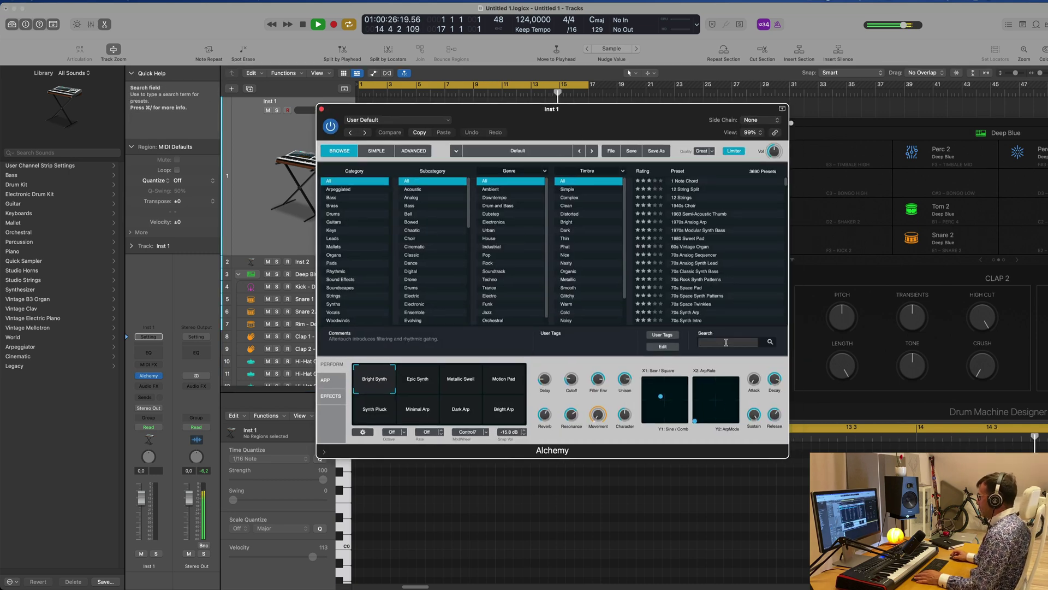
type("rees")
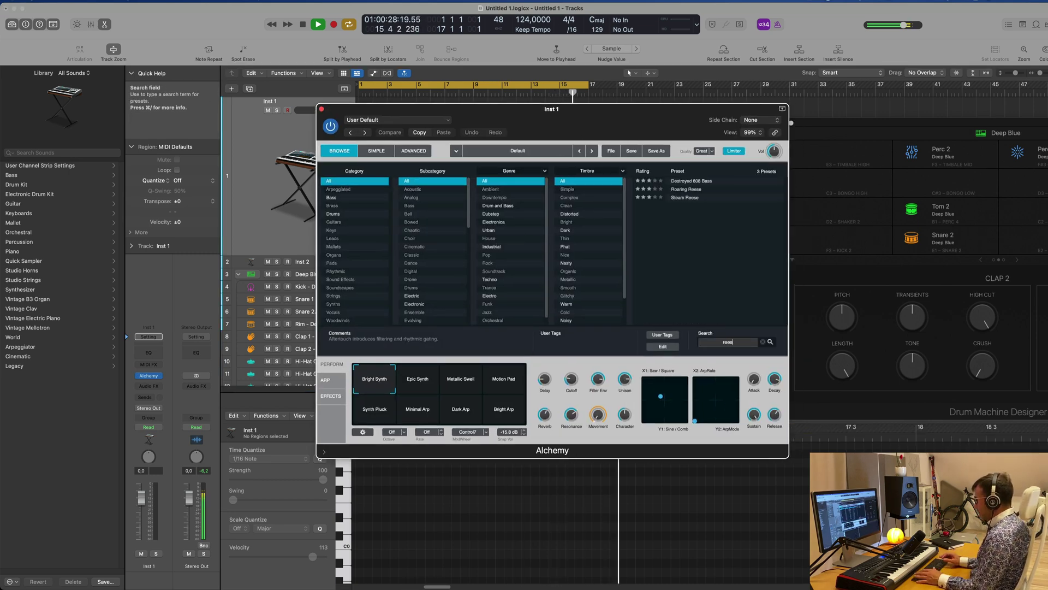
left_click(675, 199)
left_click_drag(592, 109, 947, 134)
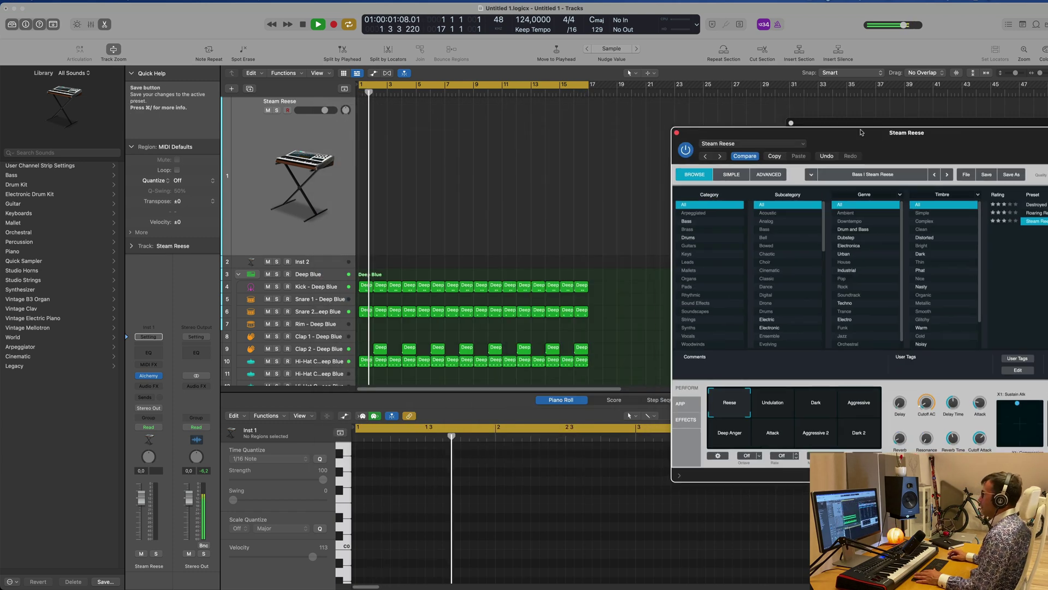
left_click(263, 191)
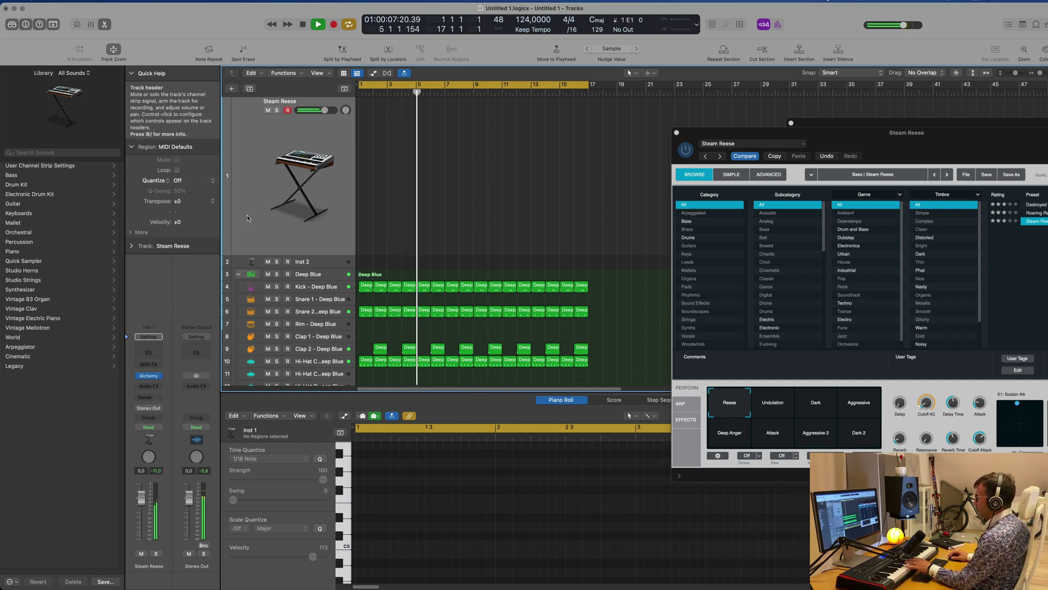
Step: Audition Alchemy's Undulation, Dark, Aggressive and Deep Anger performance snapshots over the beat
left_click_drag(977, 143, 758, 157)
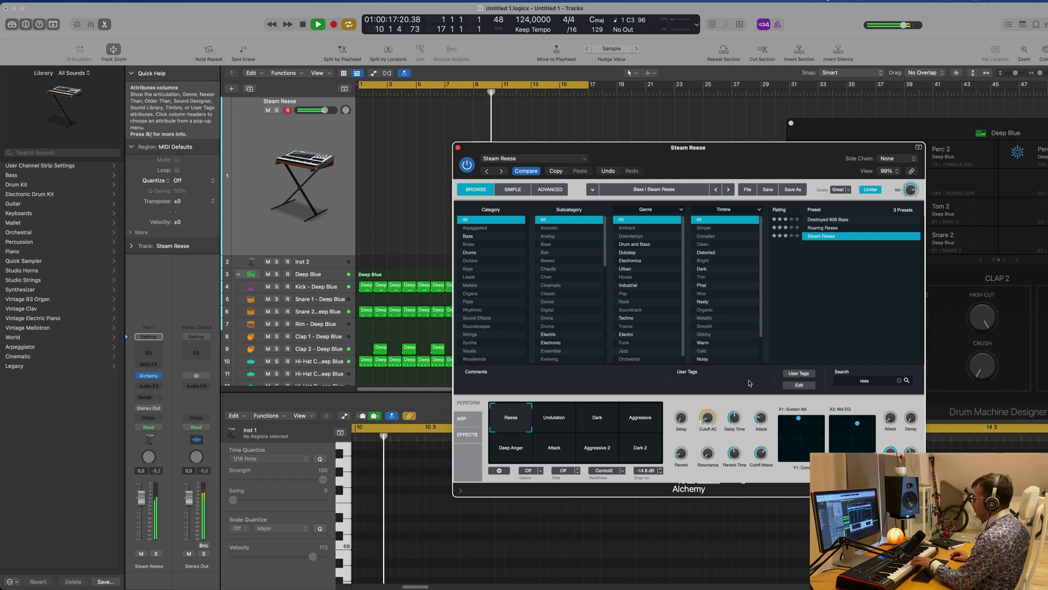
mouse_move(707, 413)
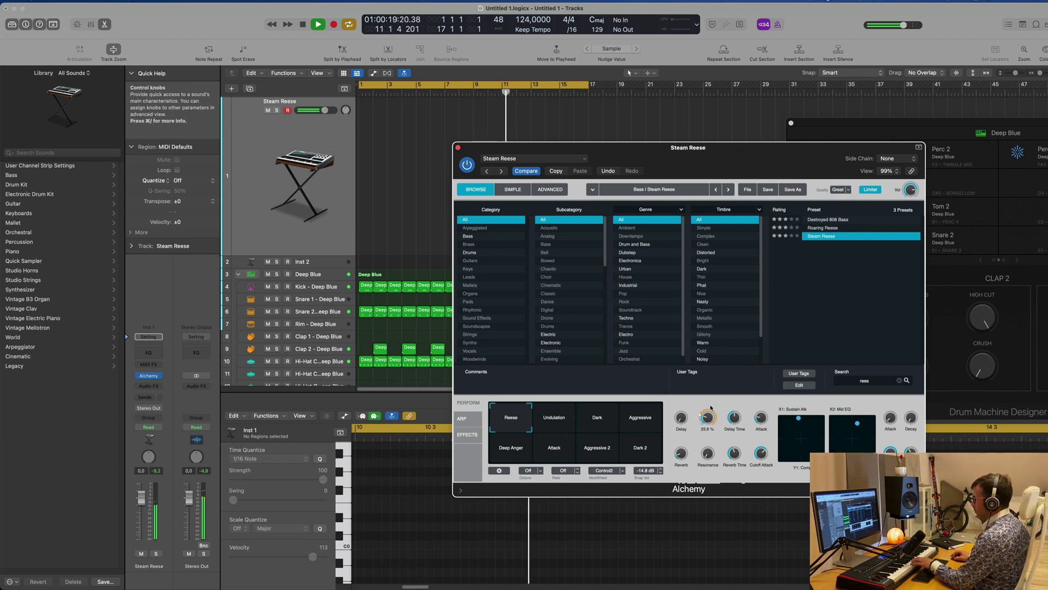
left_click(558, 423)
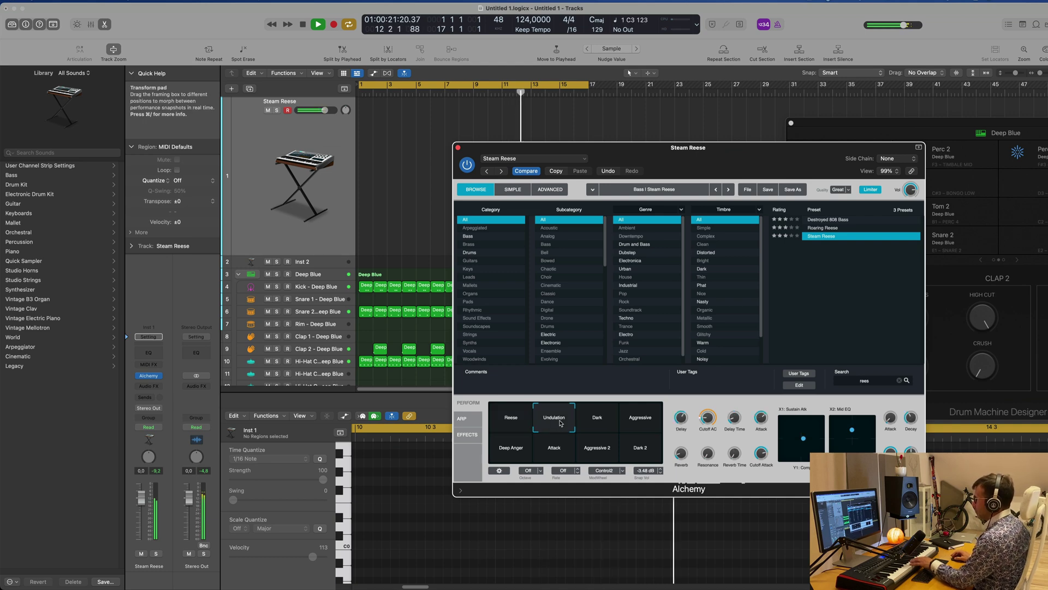
left_click_drag(761, 157, 752, 181)
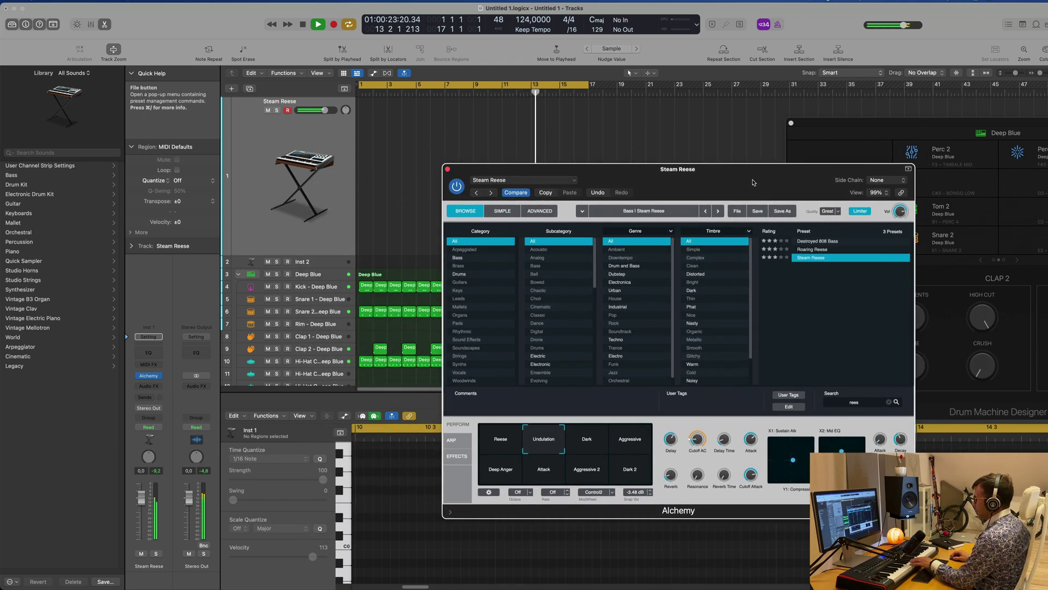
left_click(590, 442)
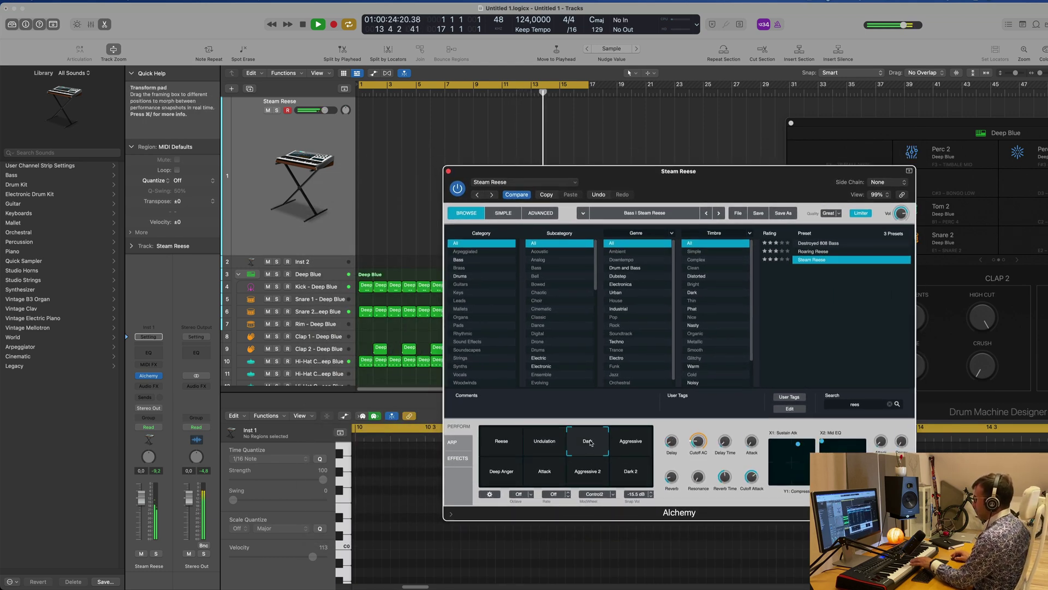
left_click(630, 444)
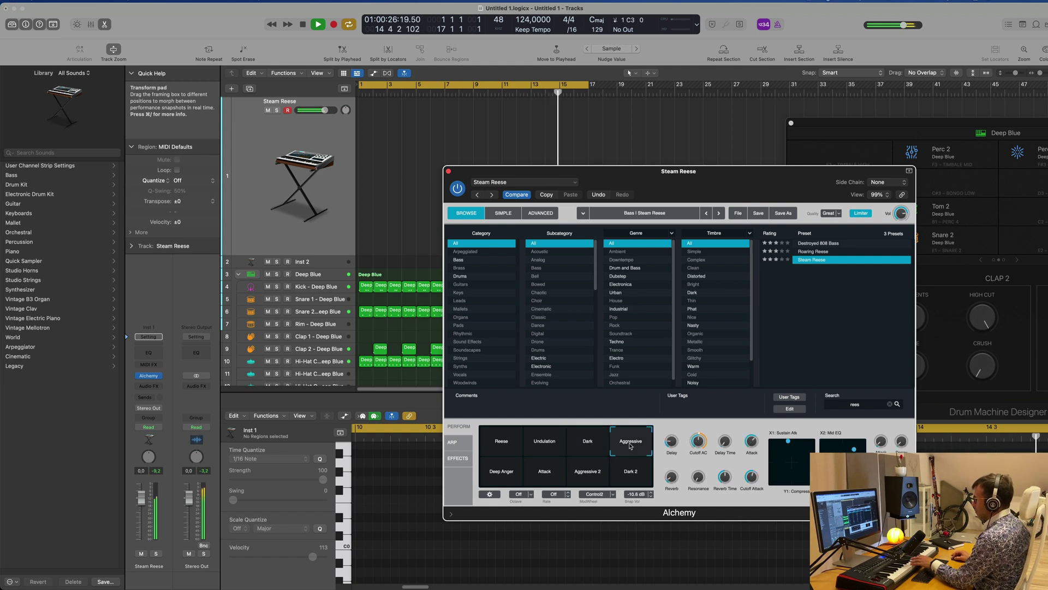
left_click(501, 475)
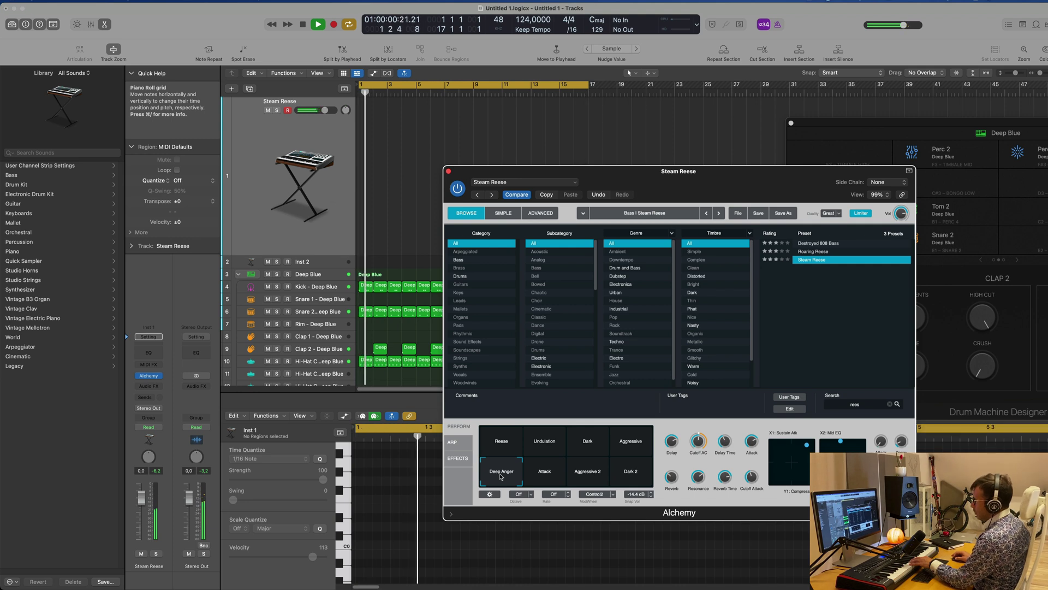
Step: Compare the Attack, Aggressive 2, Dark 2, Reese and Undulation snapshots, settling on Attack
left_click(544, 473)
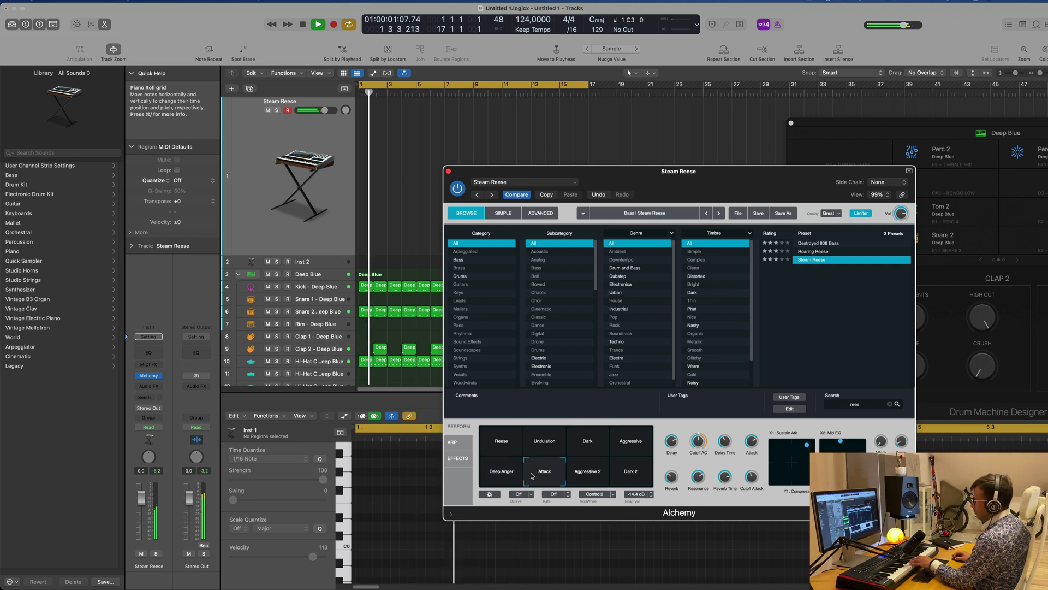
left_click(589, 474)
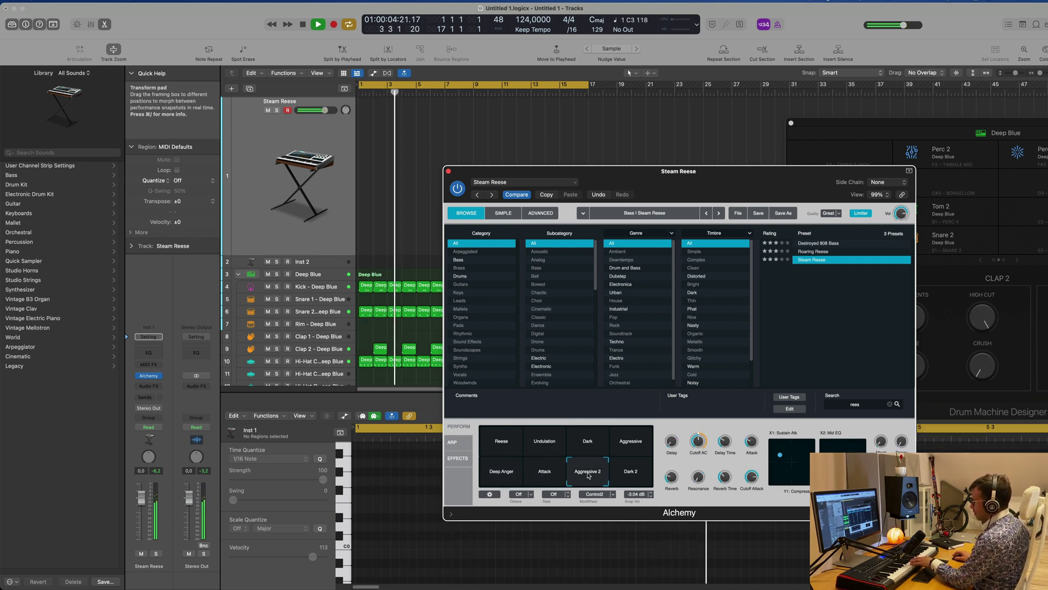
left_click(626, 475)
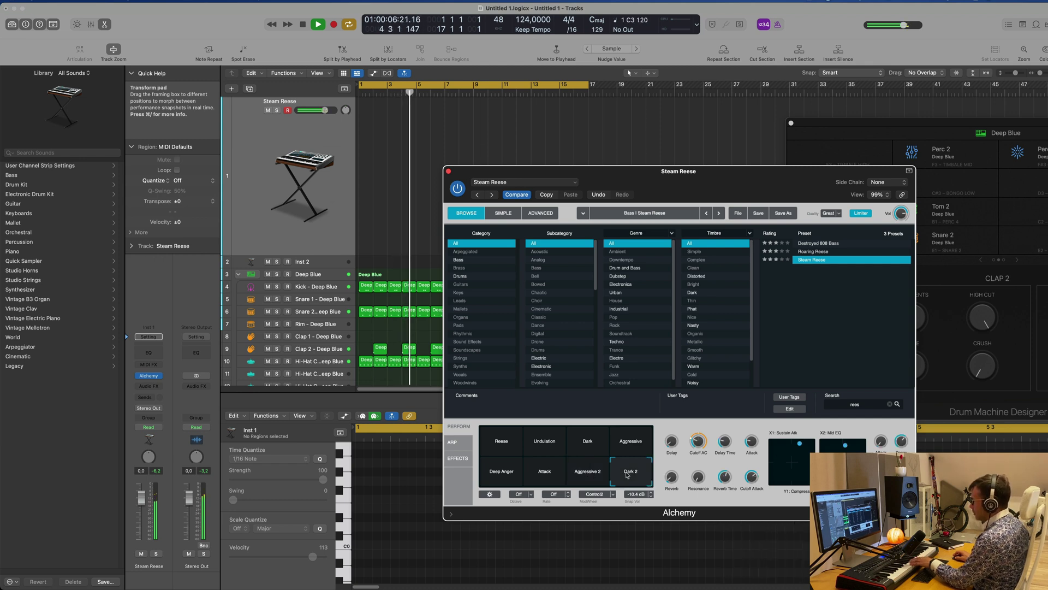
left_click(542, 473)
left_click(504, 439)
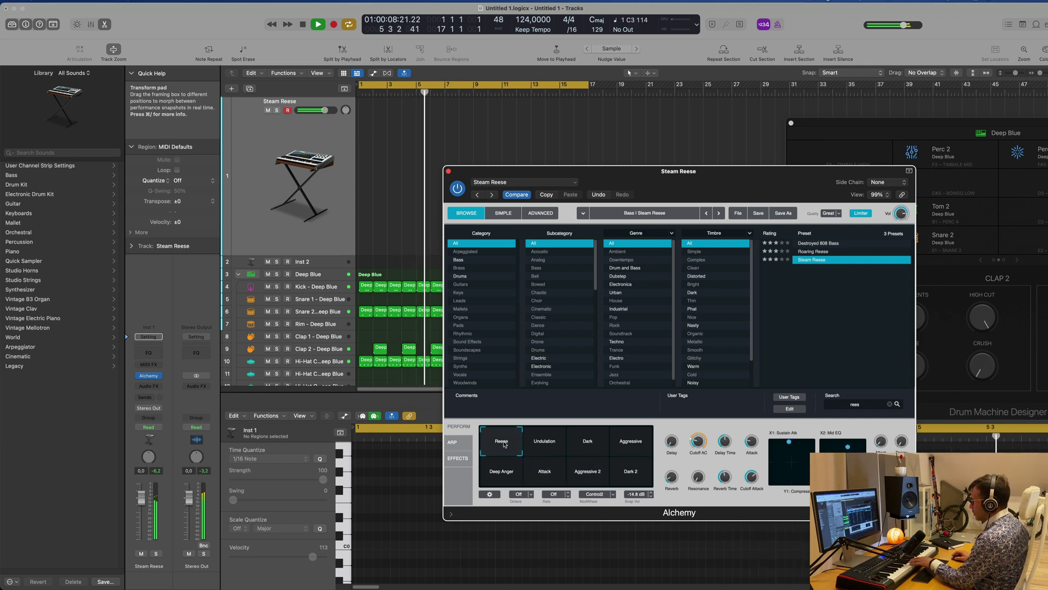
left_click(550, 440)
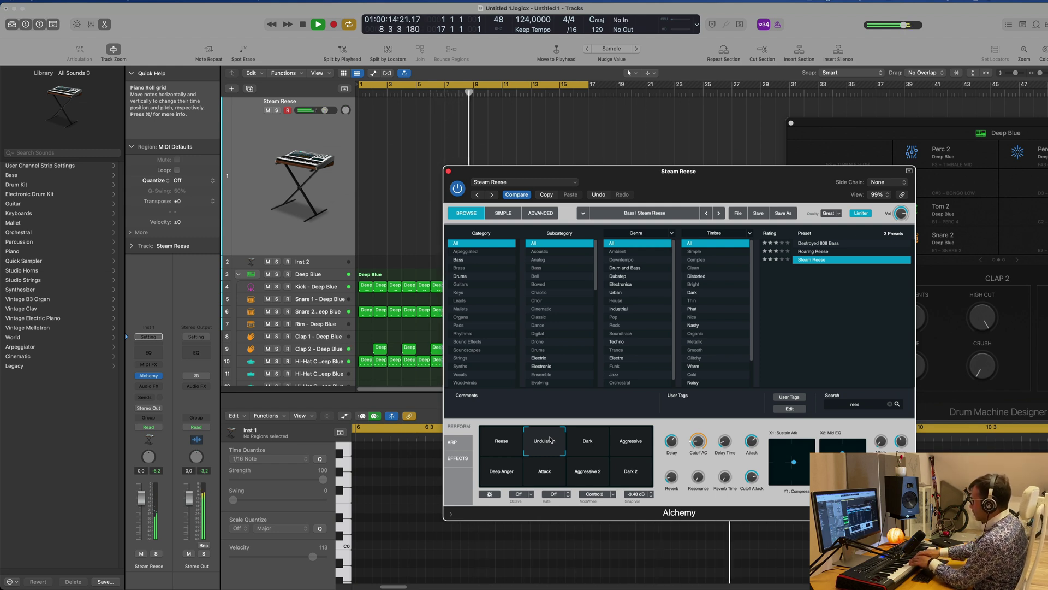
left_click(549, 471)
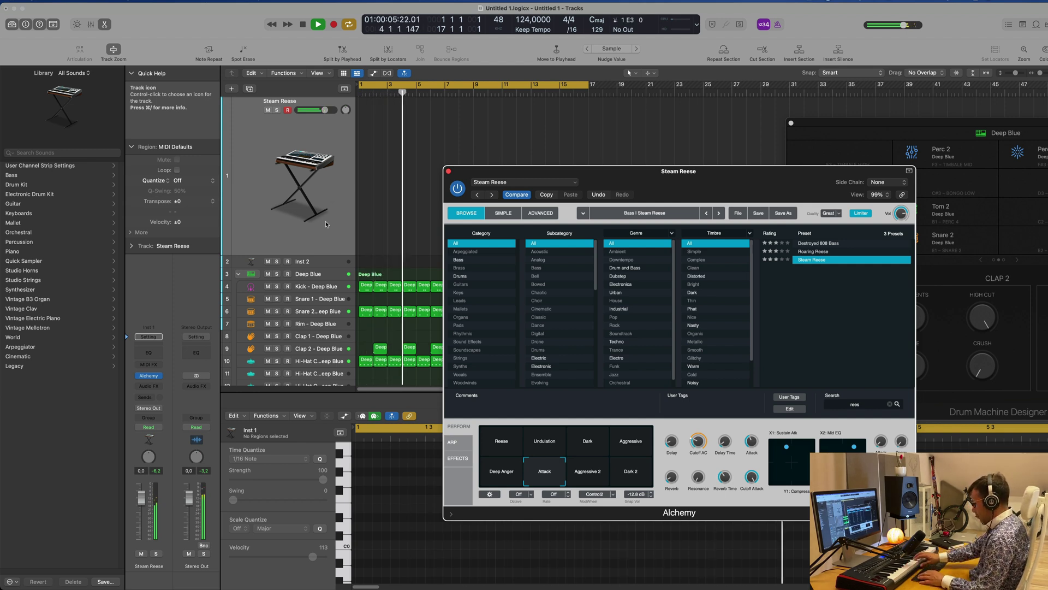
Step: Record a four-bar bass line on the Steam Reese track and move its region to start at bar 1
key("r")
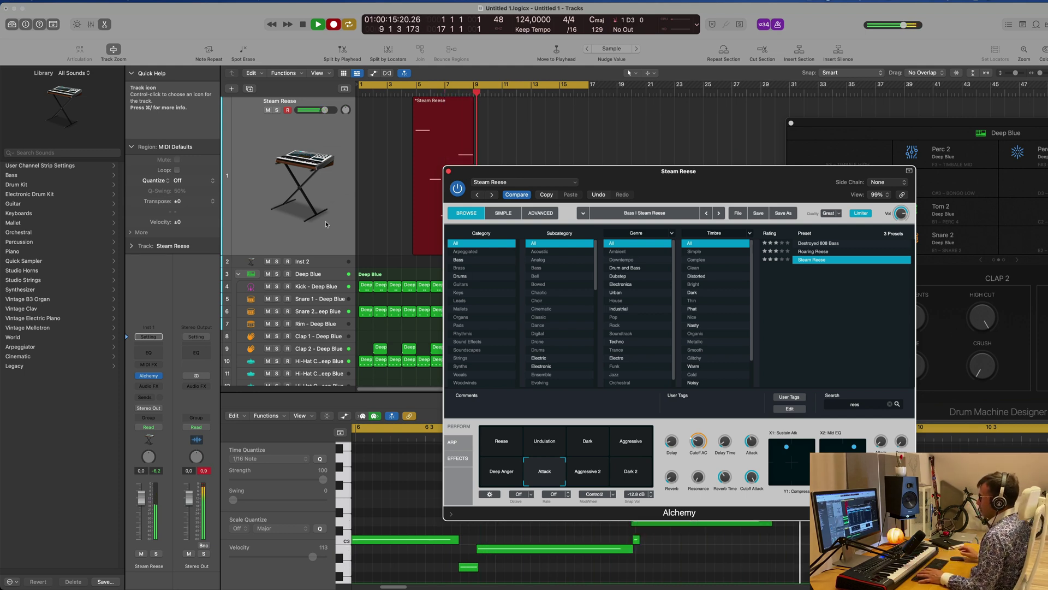
key("space")
left_click_drag(546, 172, 774, 157)
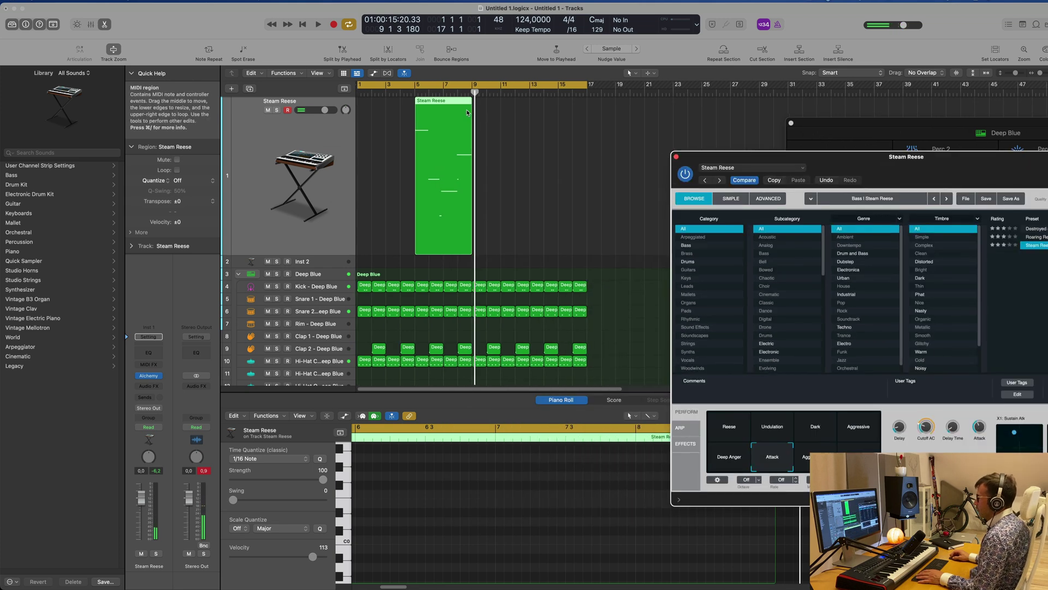
left_click_drag(467, 113, 397, 97)
left_click_drag(386, 102, 387, 99)
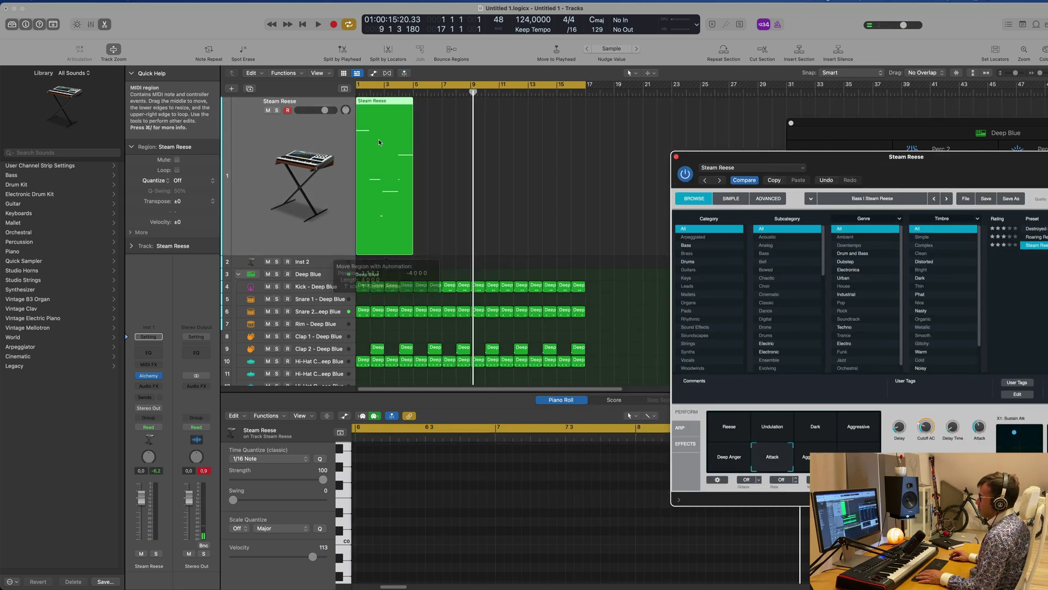
Step: Quantize all notes of the Steam Reese region to 1/16 and delete the very short stray C3 note at bar 4
key("e")
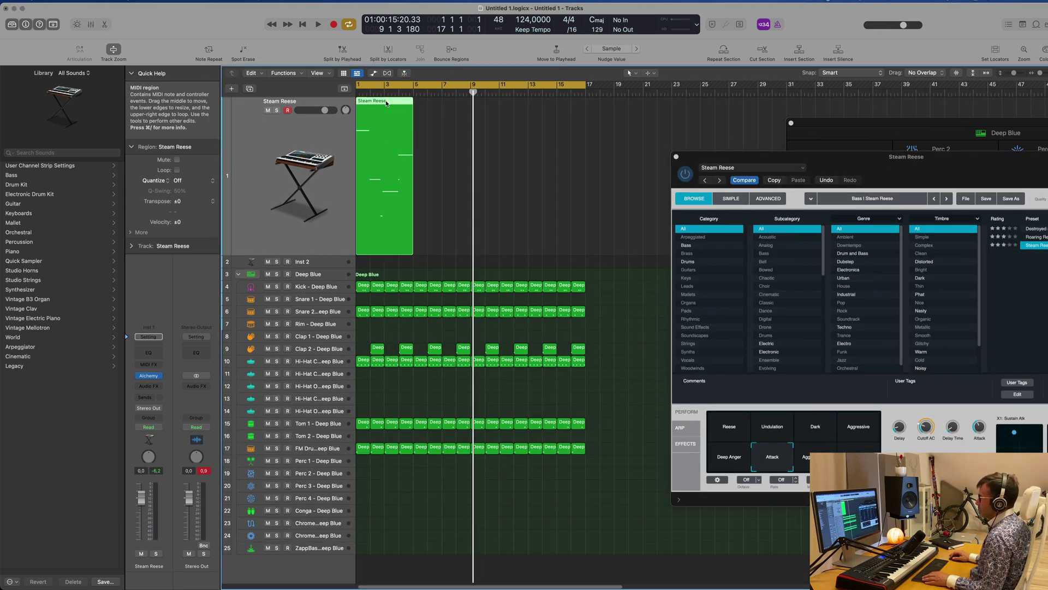
key("e")
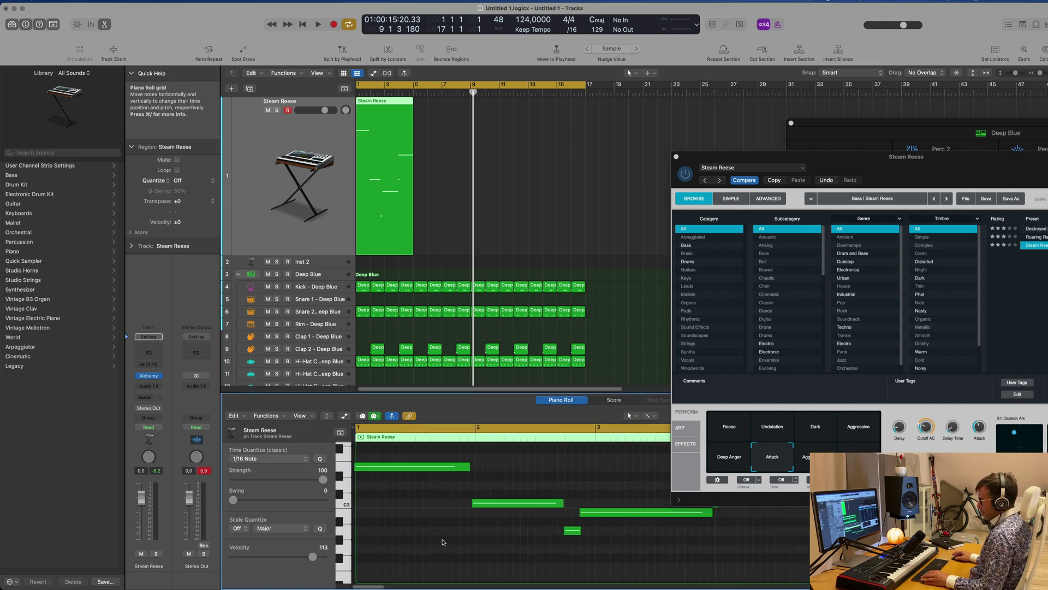
scroll(462, 537, "down", 5)
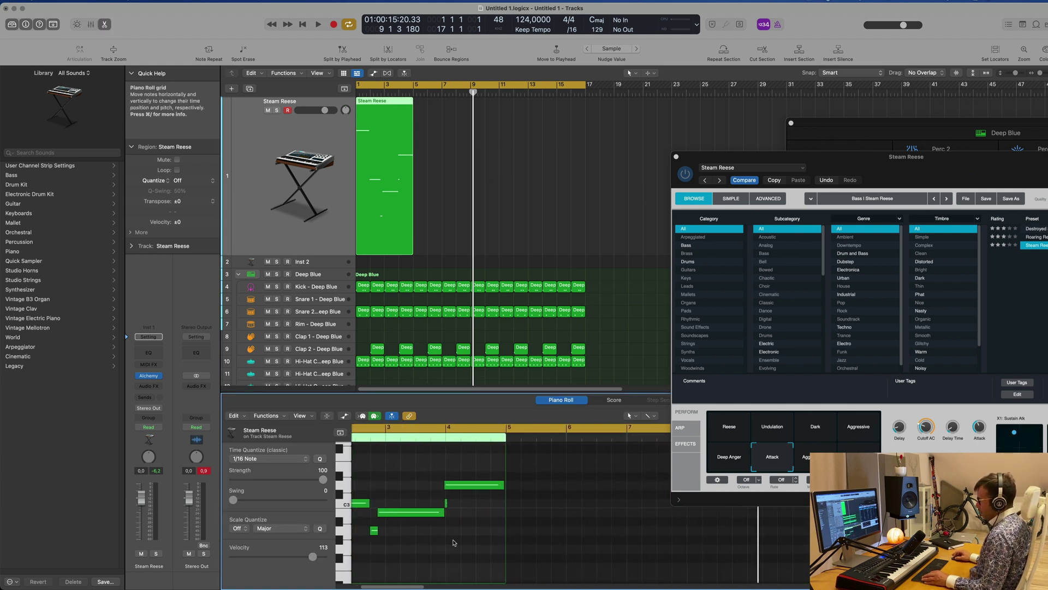
scroll(455, 544, "left", 3)
key("super+a")
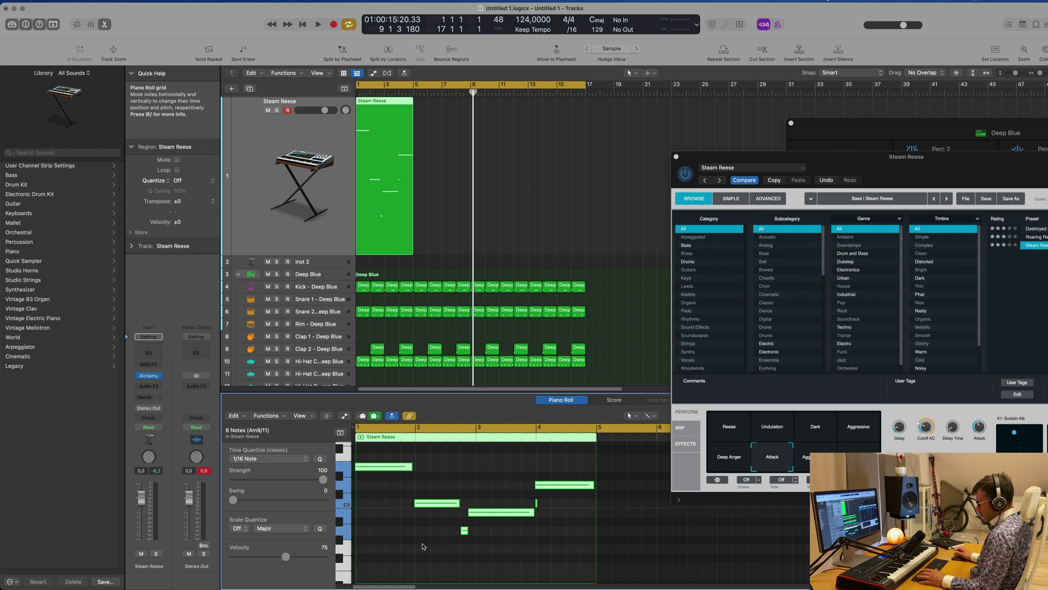
left_click(448, 547)
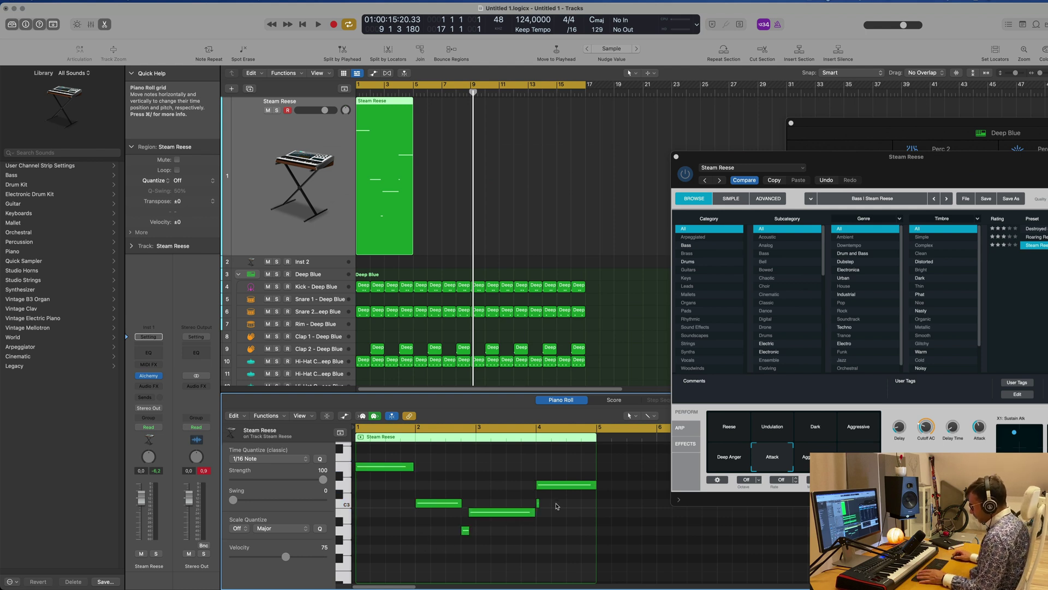
left_click(538, 503)
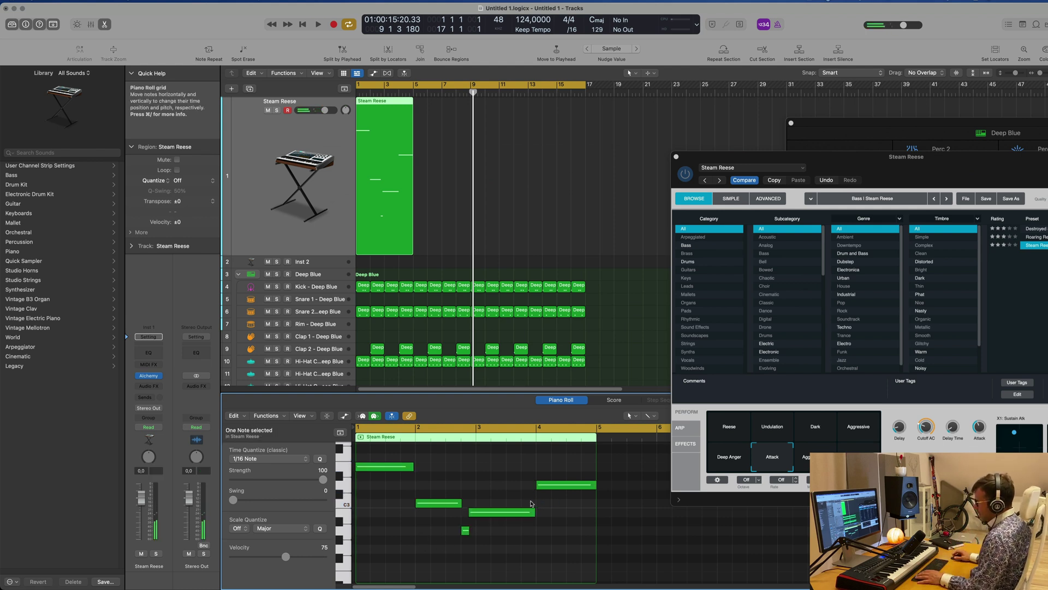
Step: Trim the ends of the C3 note at bar 2 and the short low note after it to remove their overlaps
key("space")
scroll(501, 492, "up", 5)
scroll(504, 494, "down", 1)
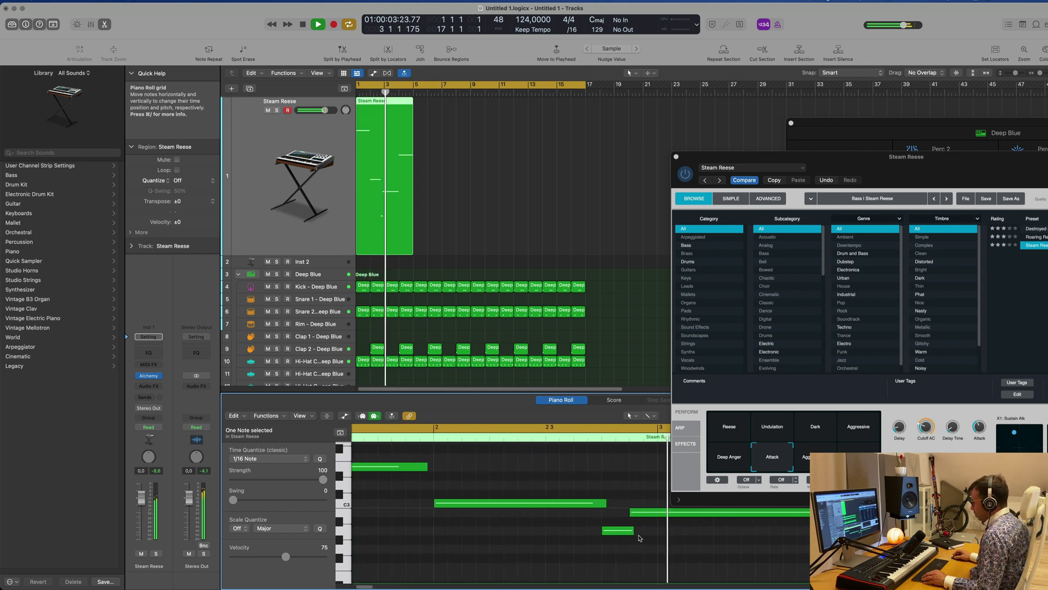
left_click(631, 531)
left_click_drag(633, 531, 644, 507)
scroll(615, 564, "down", 3)
key("space")
scroll(620, 550, "down", 2)
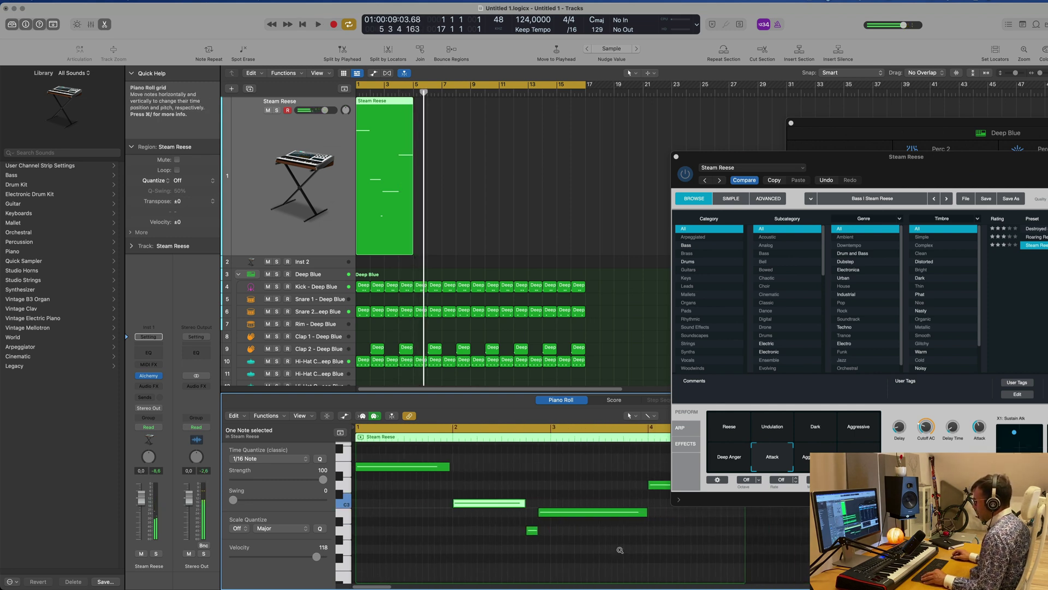
left_click(620, 550, "ctrl+alt")
left_click(620, 550, "ctrl+alt")
Step: Start playback and repeat the four-bar Steam Reese region three times to fill the arrangement up to bar 17
key("space")
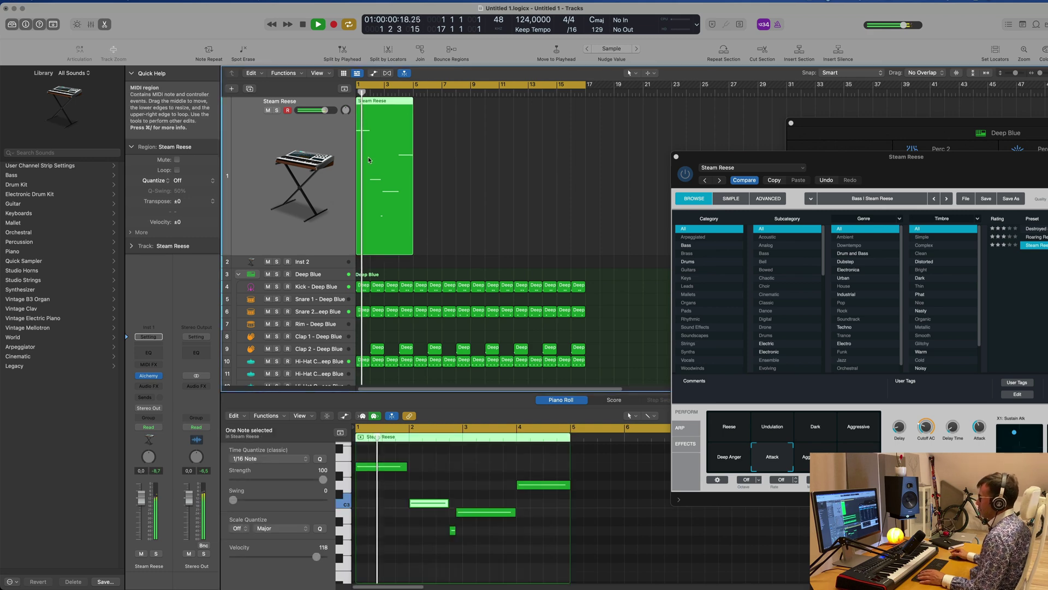
key("super+r")
key("super+r")
key("super+r")
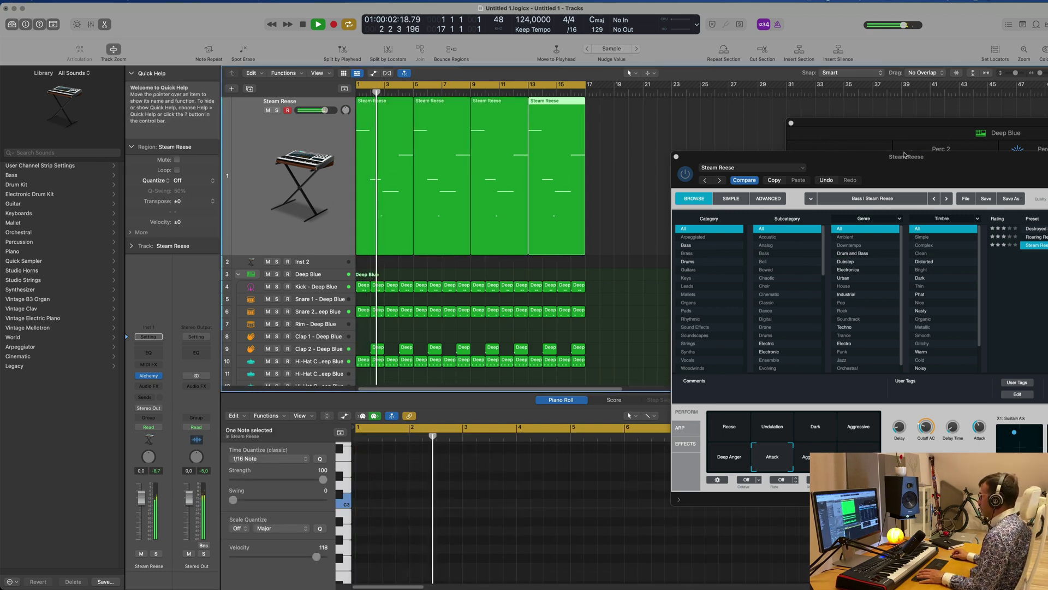
Step: Audition Alchemy's Reese, Attack, Deep Anger, Dark and Aggressive performance snapshots during playback, trying different cutoff amounts
left_click_drag(905, 156, 630, 116)
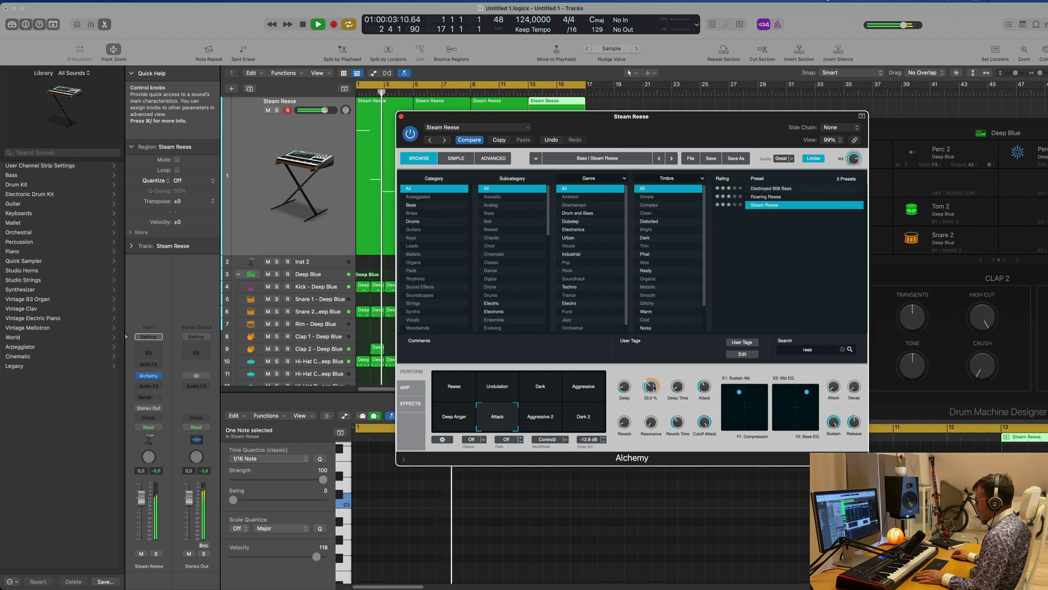
left_click(455, 388)
left_click_drag(653, 389, 654, 386)
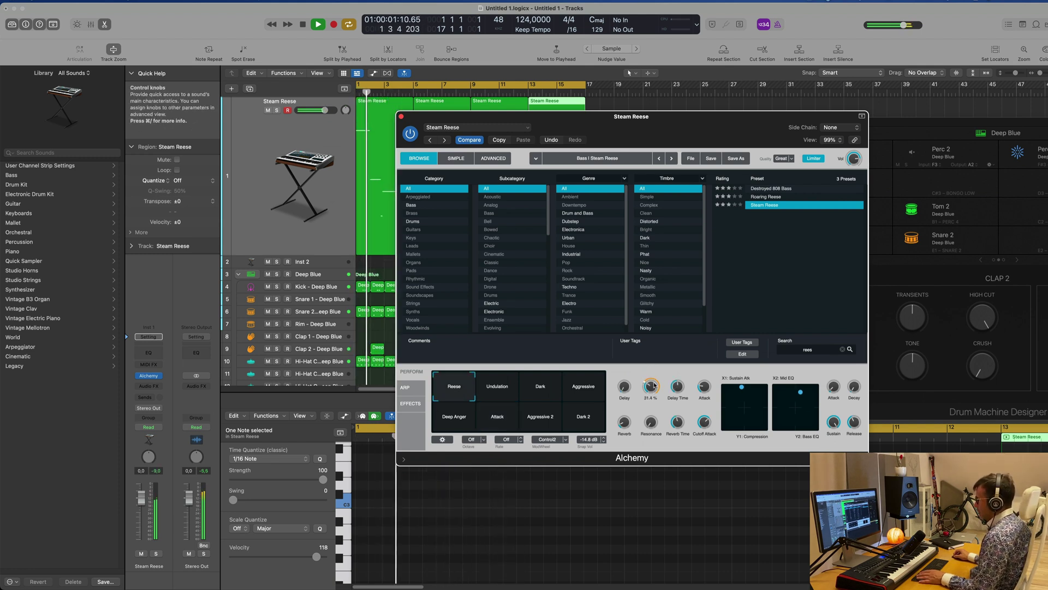
left_click(493, 420)
key("space")
left_click(455, 421)
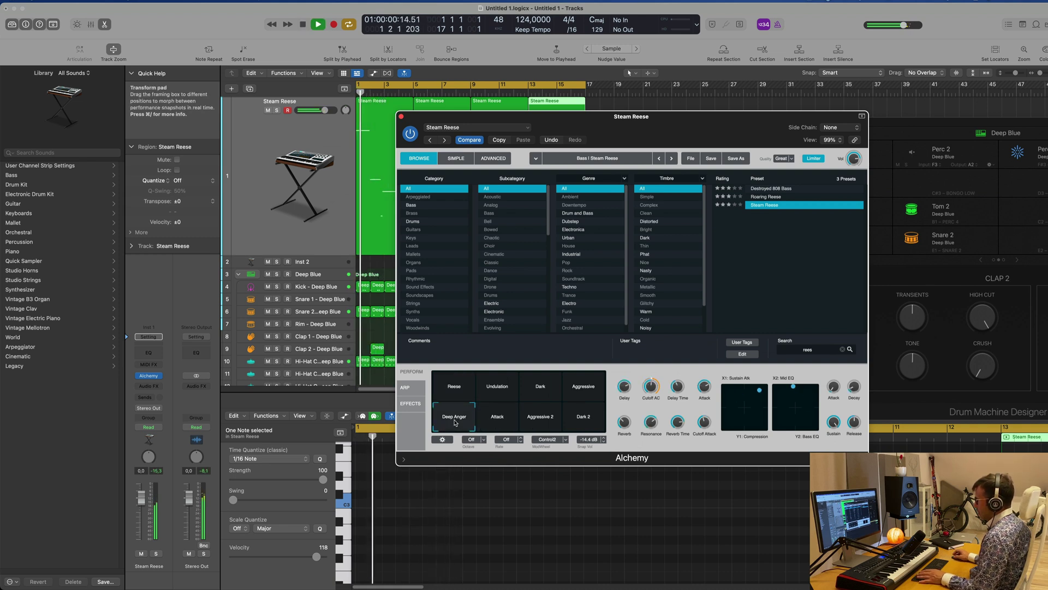
left_click(537, 394)
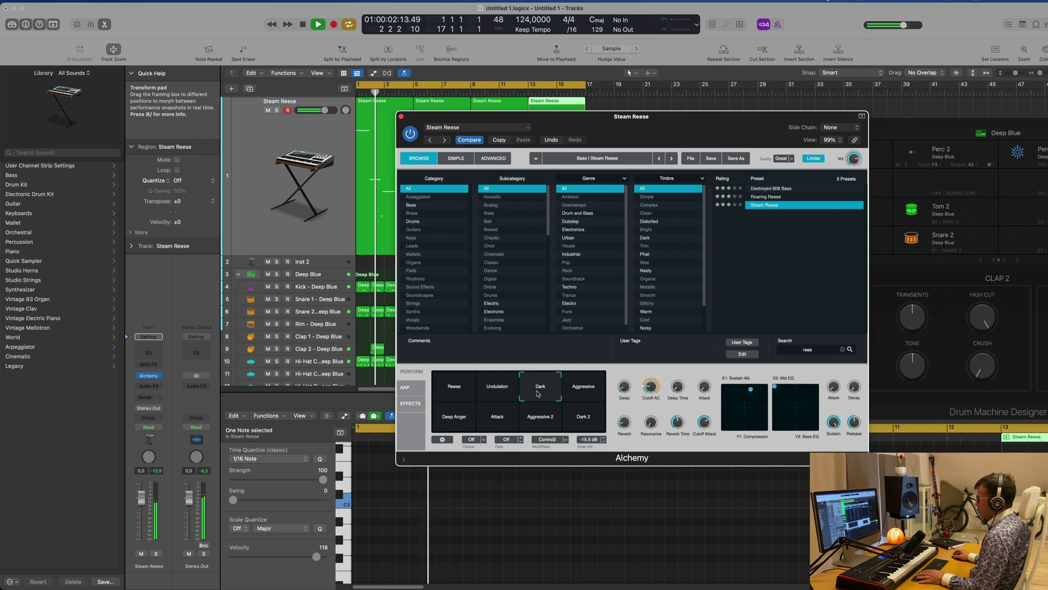
left_click(586, 394)
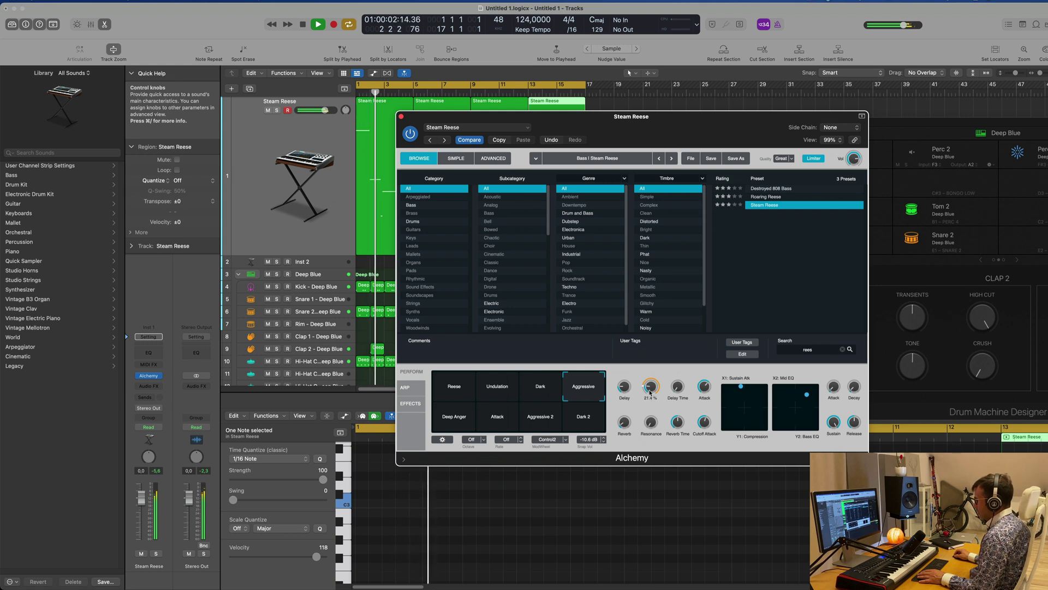
Step: Lower the Steam Reese channel volume to about -6.2 dB and restart playback from the beginning
left_click_drag(697, 130, 789, 107)
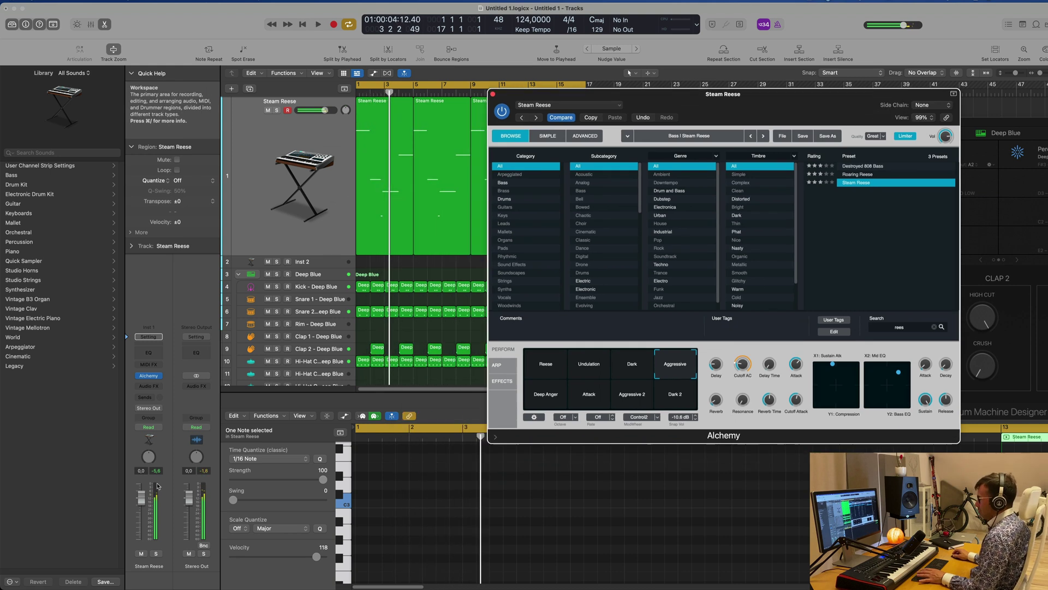
key("Return")
left_click_drag(141, 520, 141, 522)
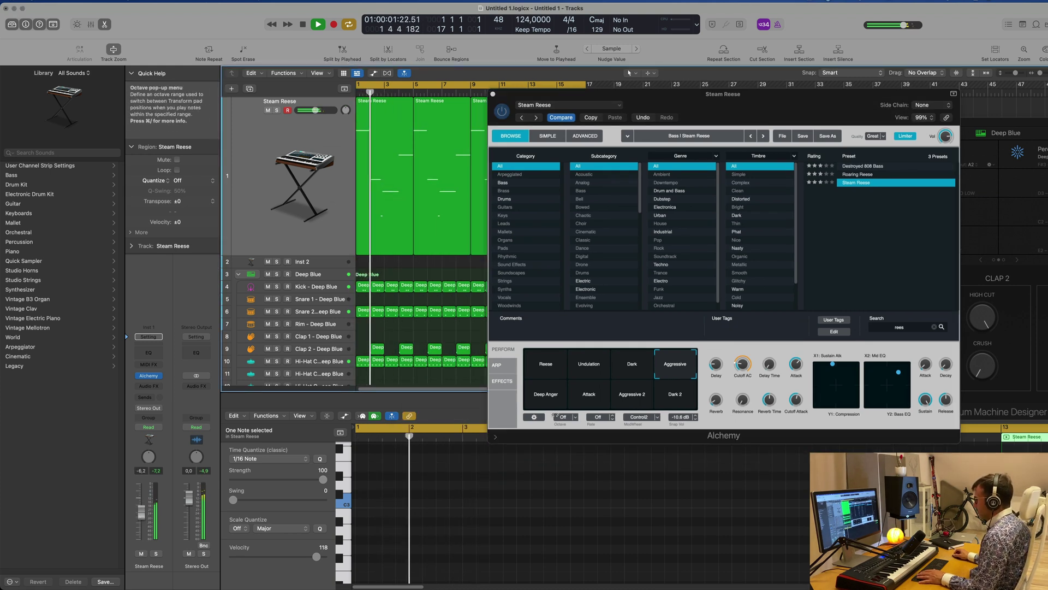
Step: Compare the Dark, Dark 2, Aggressive 2 and Deep Anger snapshots, choose Attack, and set the Steam Reese volume to about -3.9 dB
left_click(629, 371)
left_click(677, 399)
left_click(637, 400)
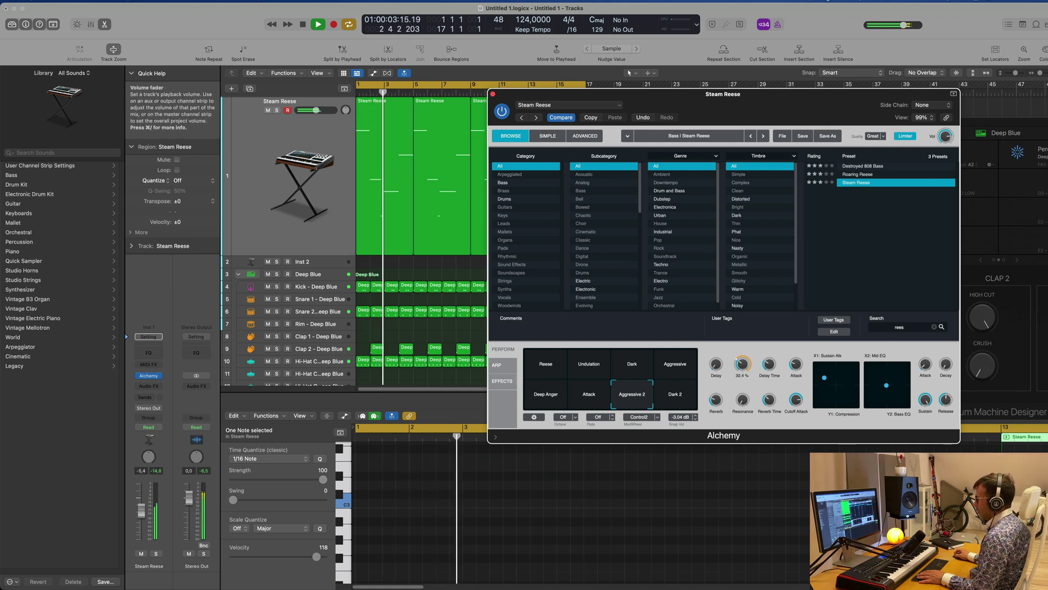
left_click(546, 398)
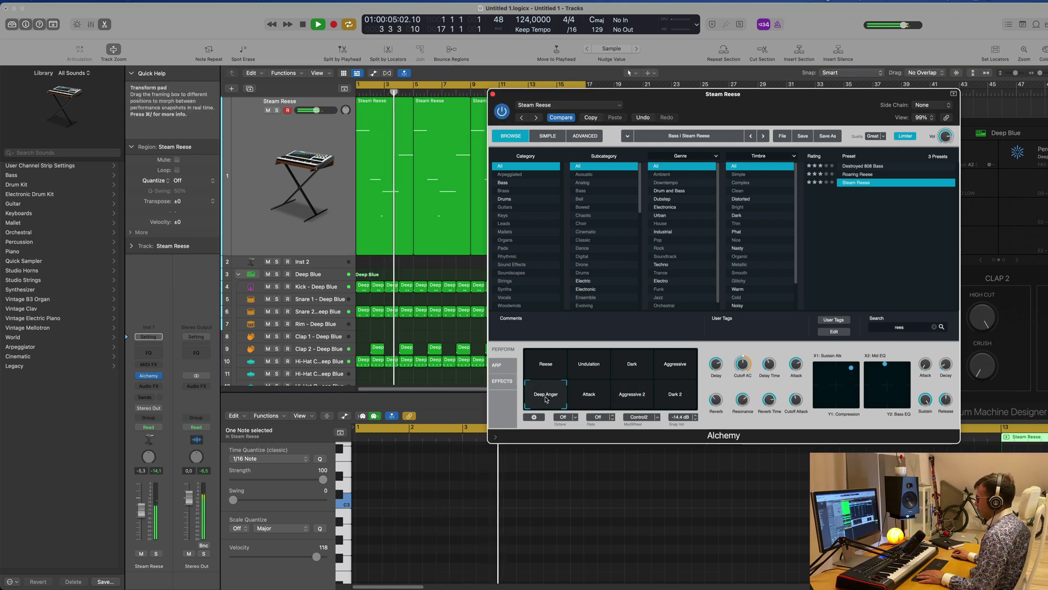
left_click(574, 396)
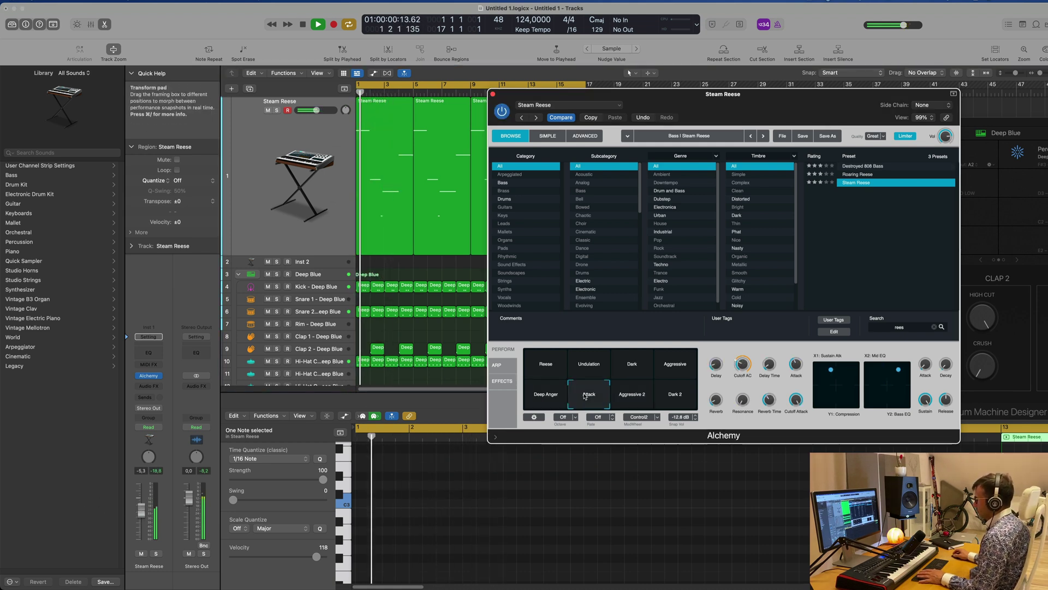
left_click(141, 509)
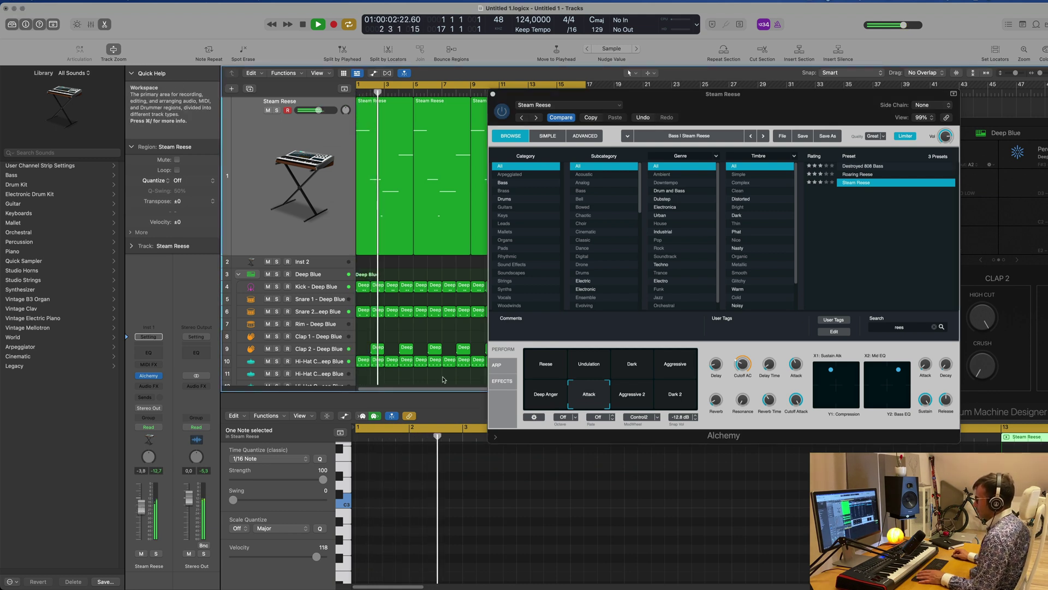
Step: Fine-tune Alchemy's Cutoff AC knob on the Attack snapshot while replaying the loop, and close the plug-in window
key("Return")
left_click_drag(746, 368, 742, 360)
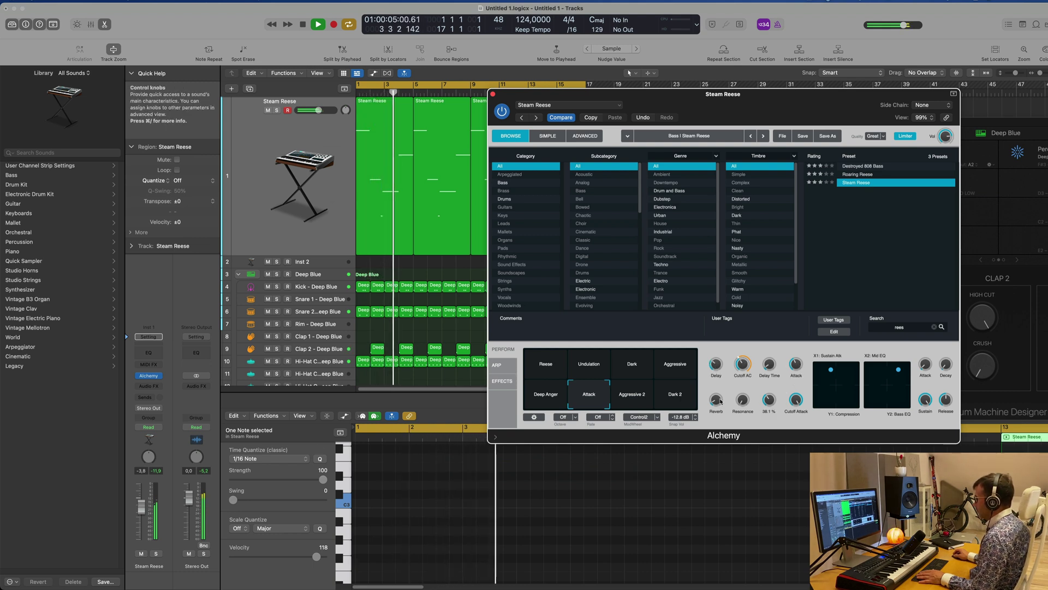
key("Return")
left_click(523, 74)
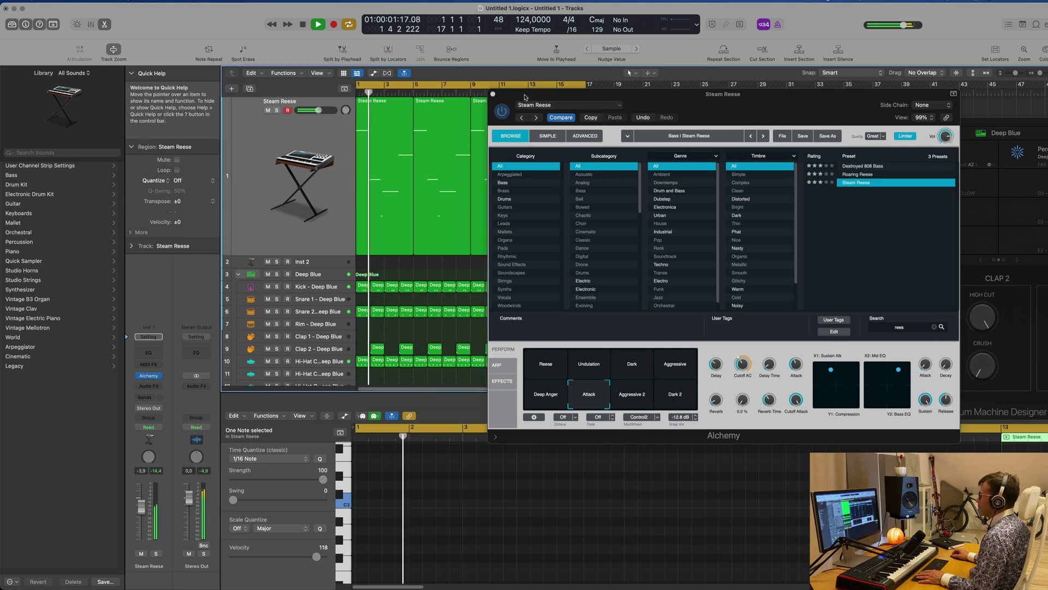
left_click(493, 94)
Step: Duplicate the Steam Reese track with its settings and copy its first four-bar region onto the new track at bar 1
left_click(315, 201)
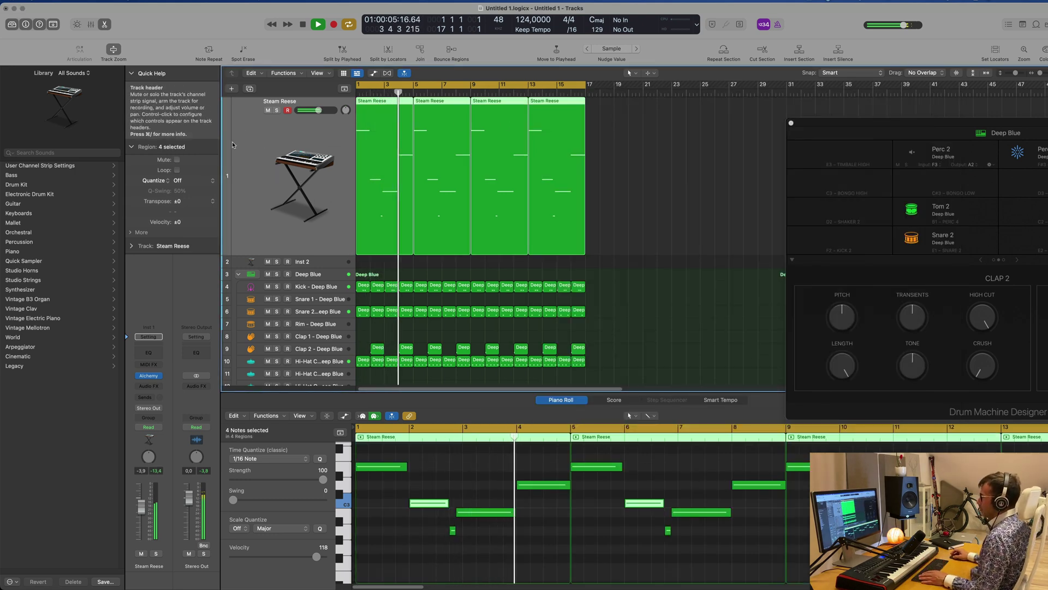
left_click(249, 88)
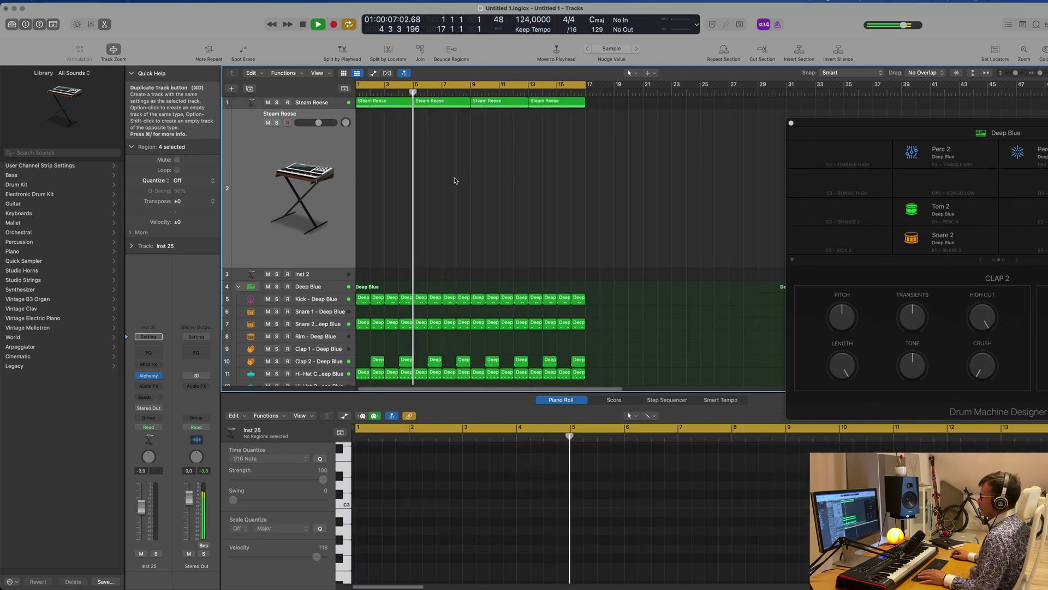
left_click_drag(387, 103, 384, 142)
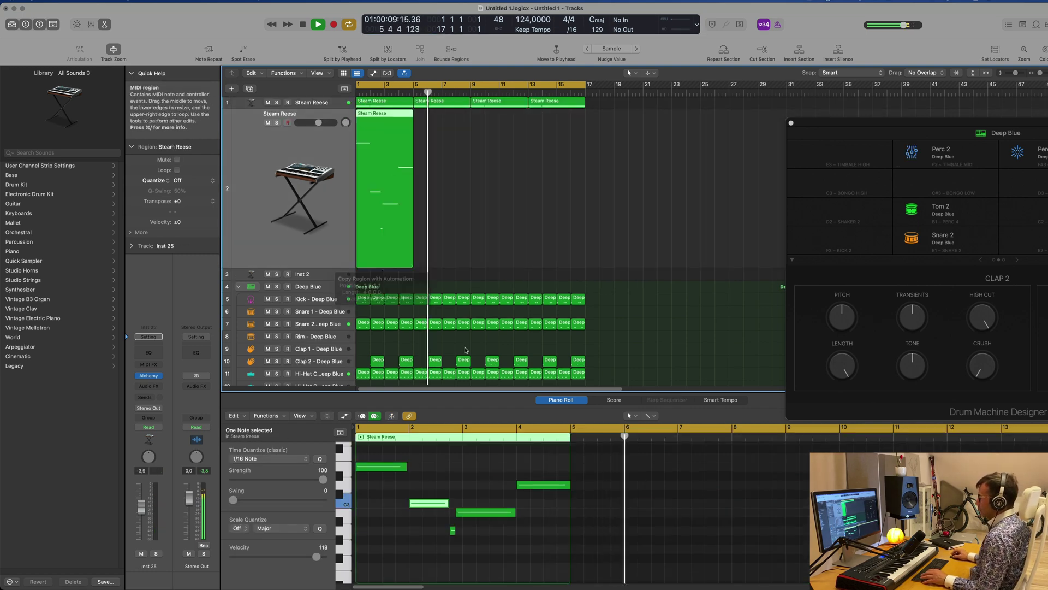
key("space")
Step: Stack the copied region's C3 and D3 notes under the top note as a one-bar chord at bar 1, deleting the low notes
left_click_drag(418, 503, 367, 503)
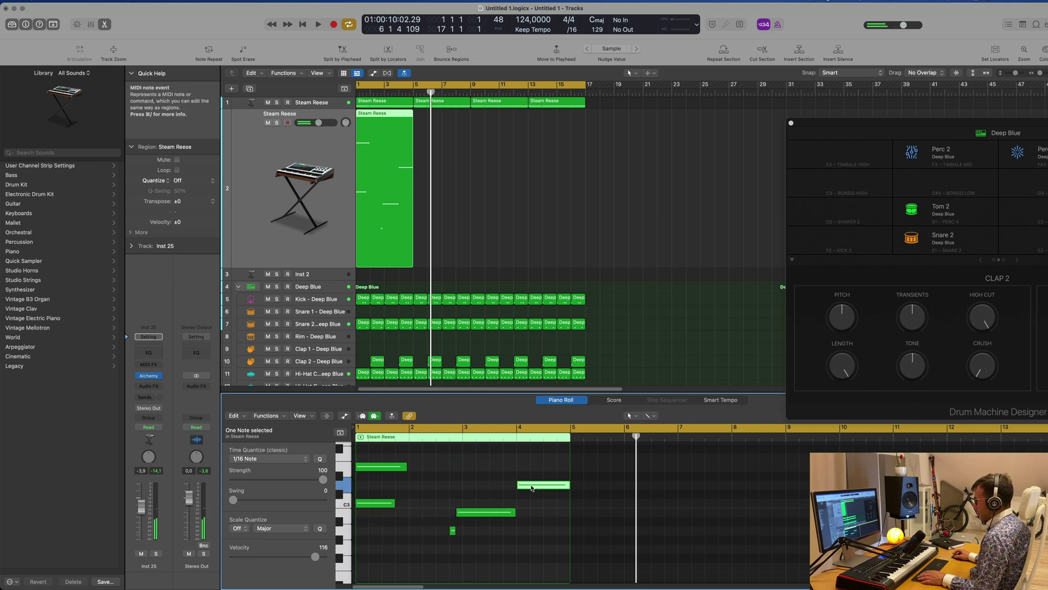
left_click_drag(521, 484, 359, 486)
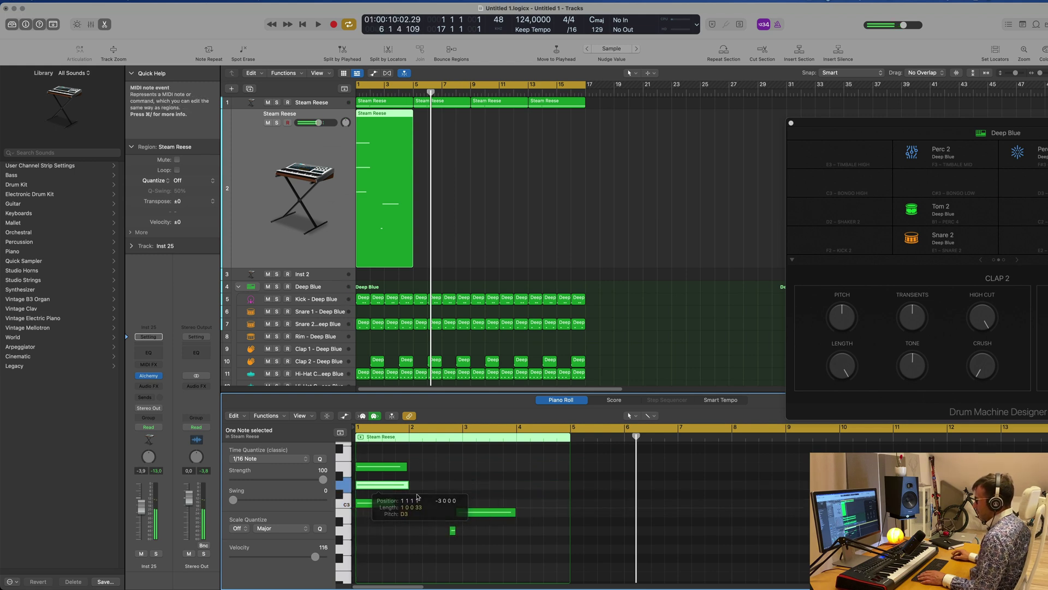
left_click(454, 512)
left_click_drag(455, 511, 480, 532)
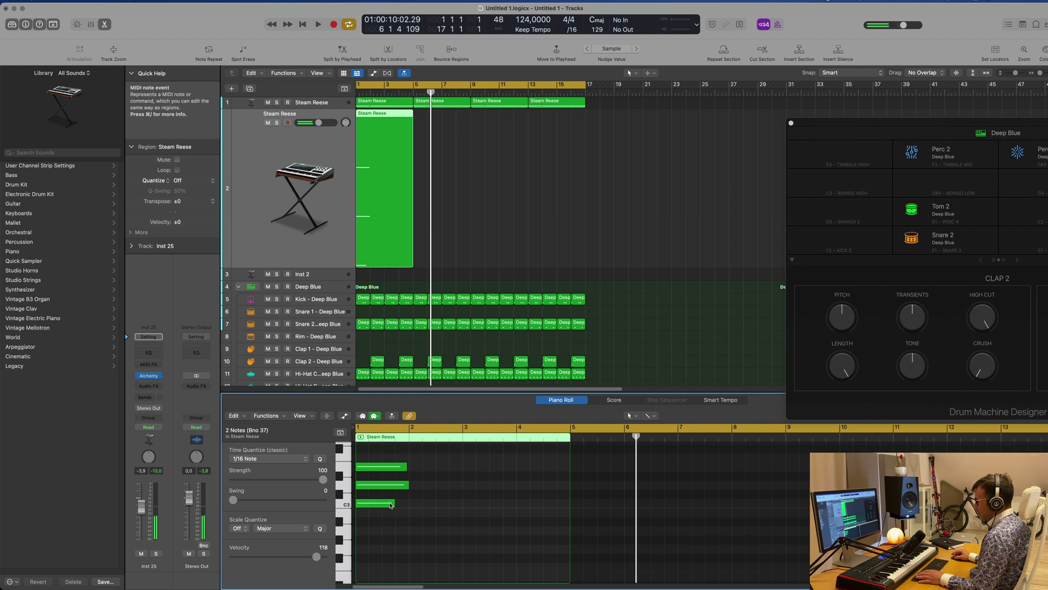
left_click_drag(394, 502, 408, 502)
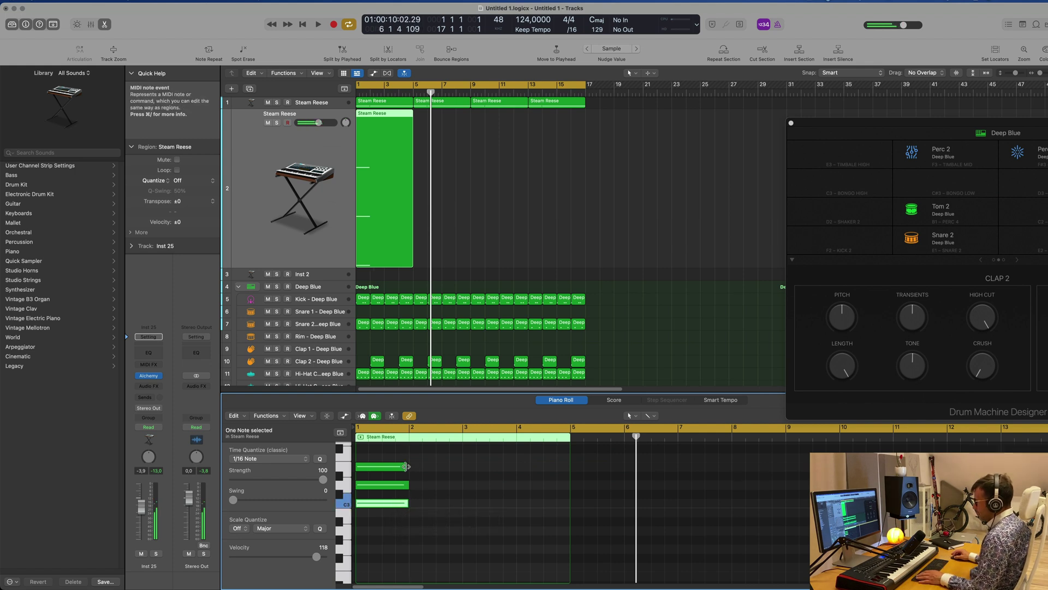
left_click_drag(405, 466, 409, 467)
left_click(812, 2)
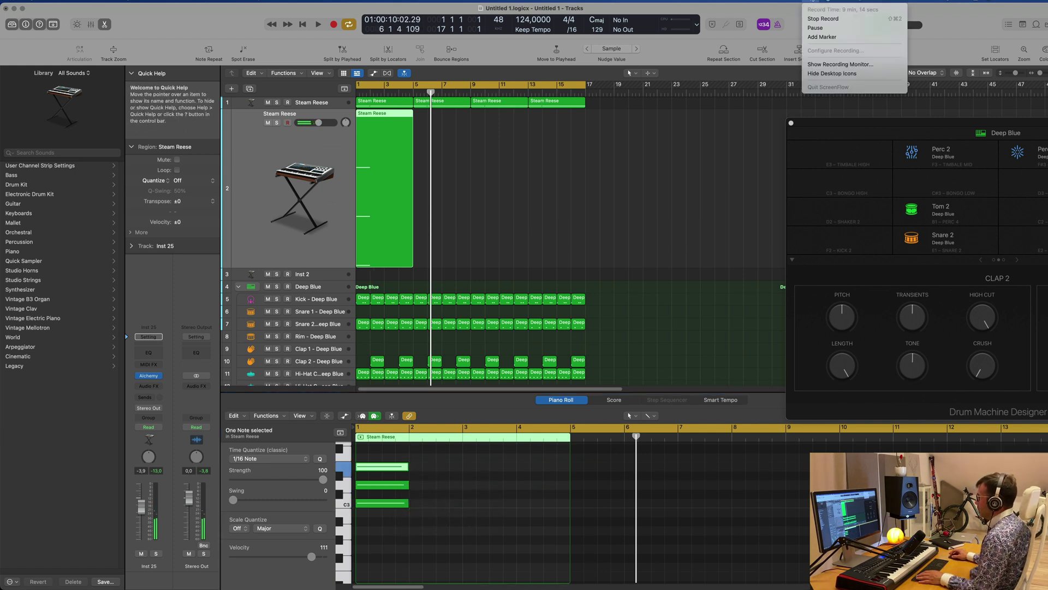
left_click(391, 194)
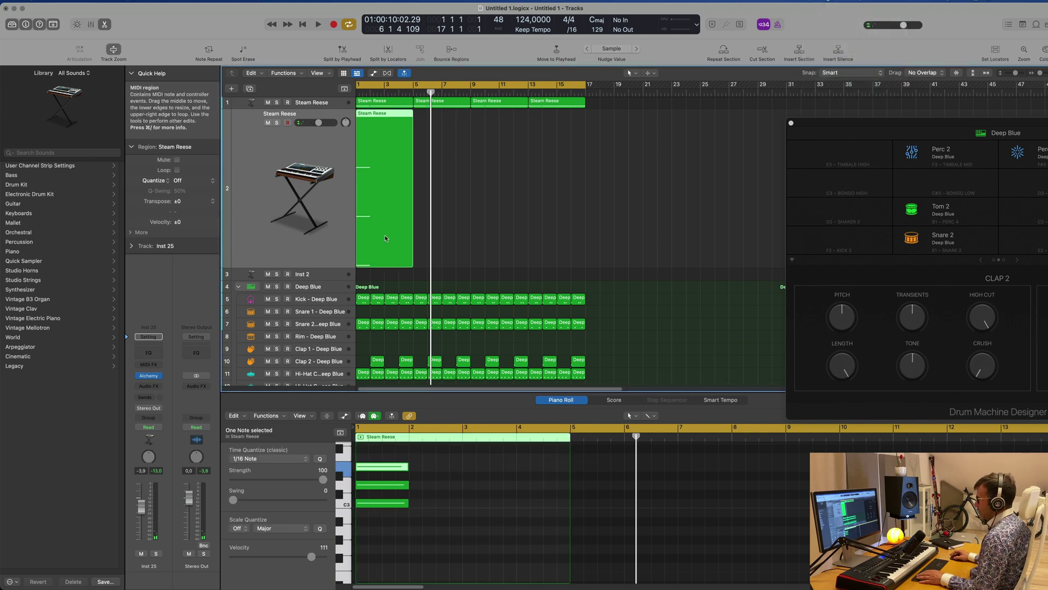
Step: Split the copied region at bar 2 with the Split option for crossing notes, delete the part after it, and play the result
scroll(387, 240, "up", 5)
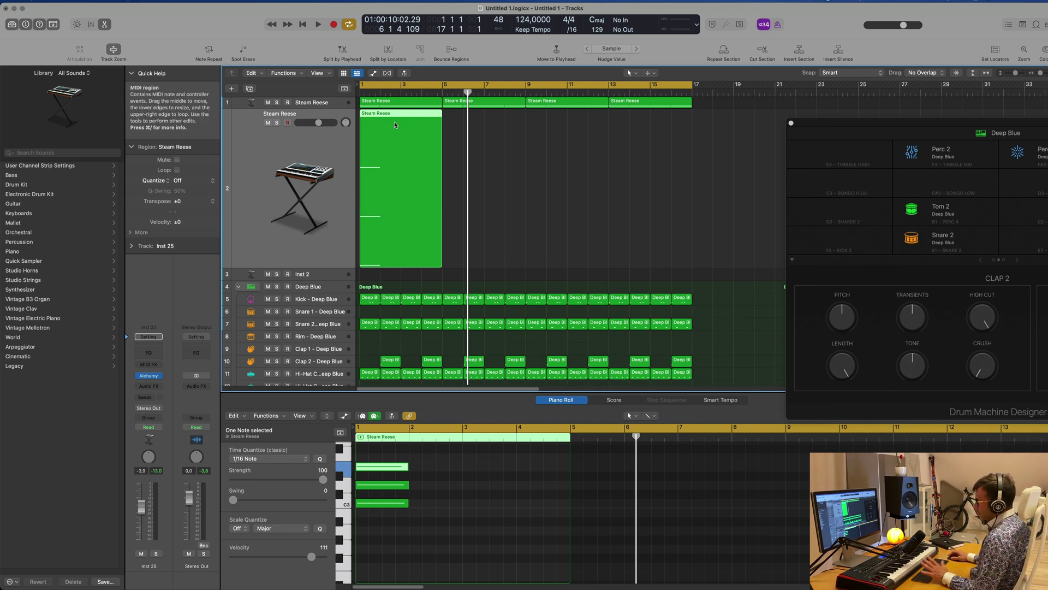
key("Return")
key("space")
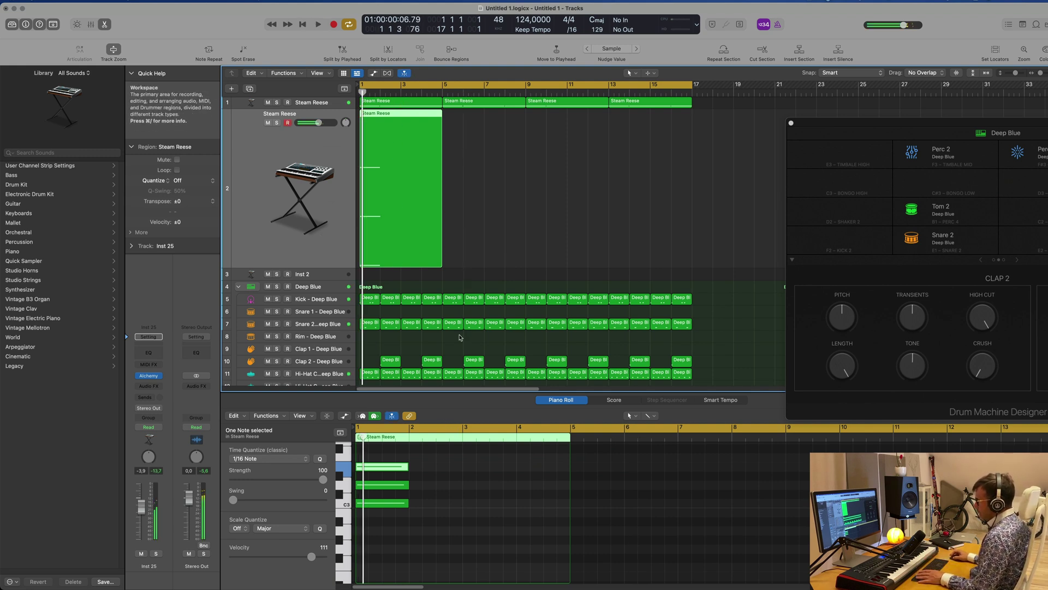
left_click(382, 119)
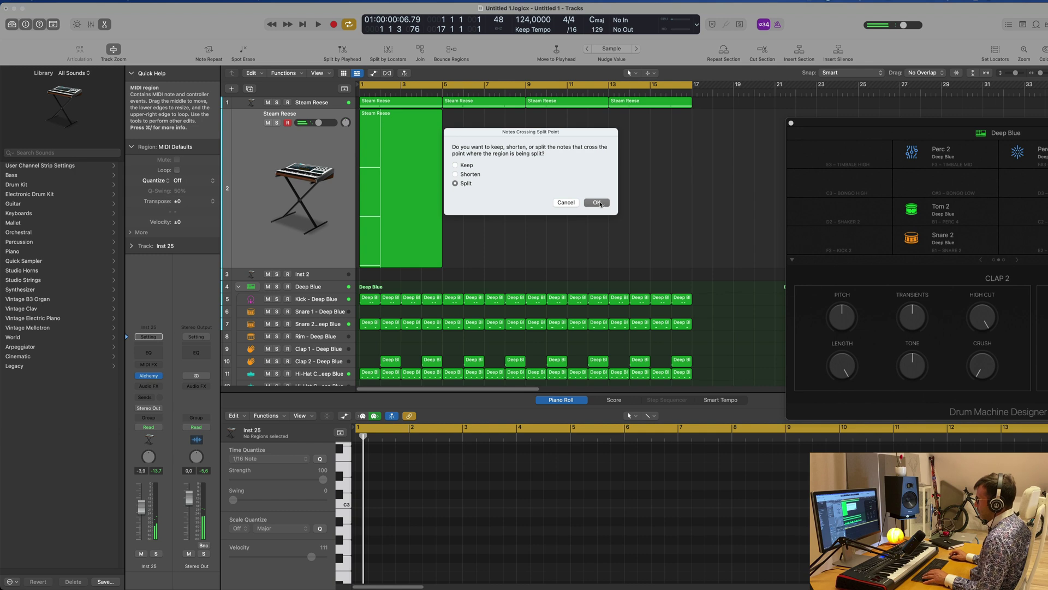
left_click(597, 202)
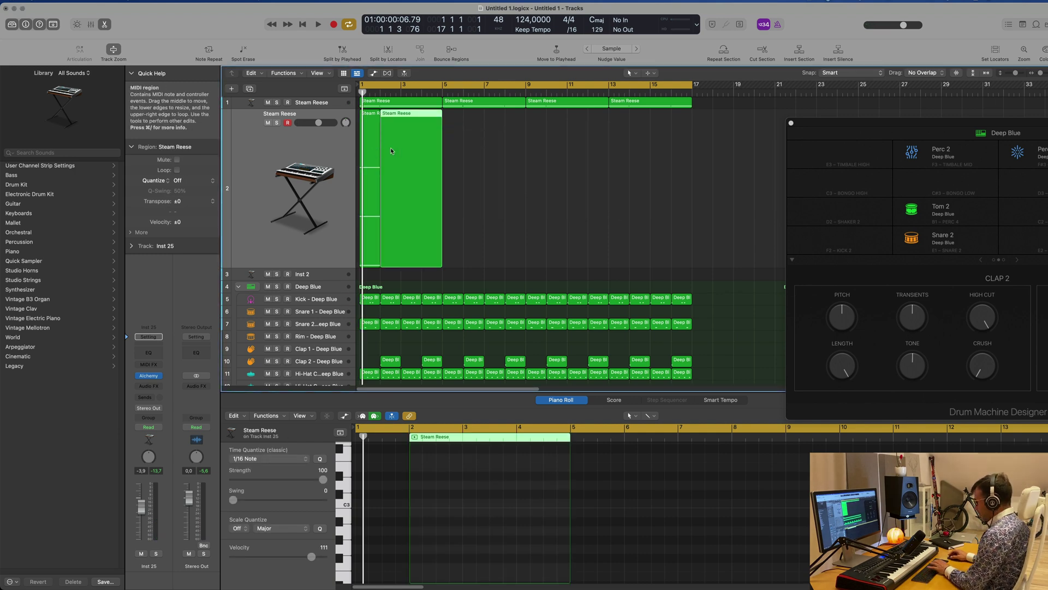
key("Delete")
key("space")
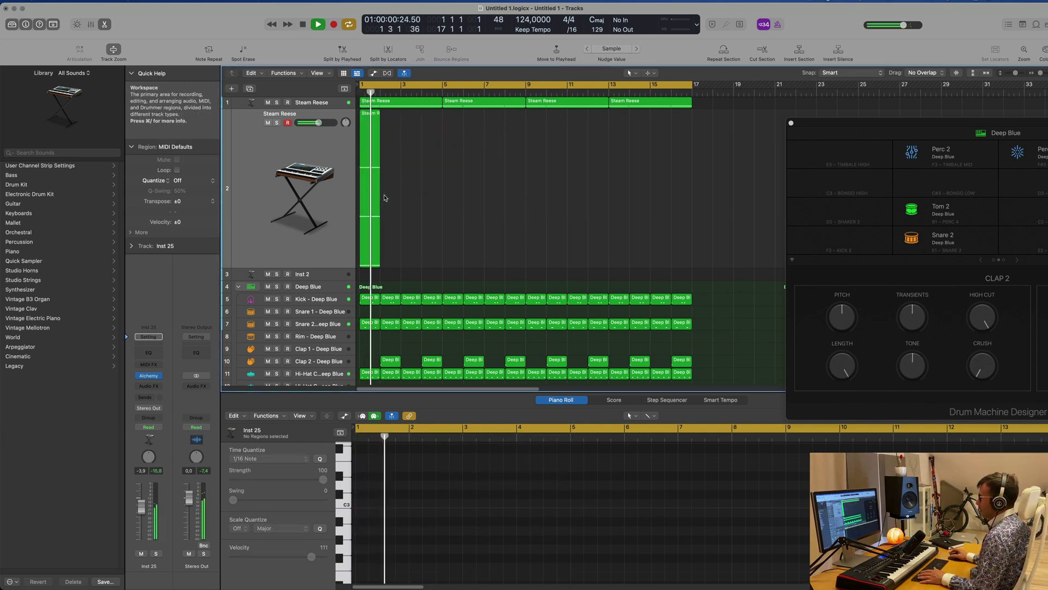
key("space")
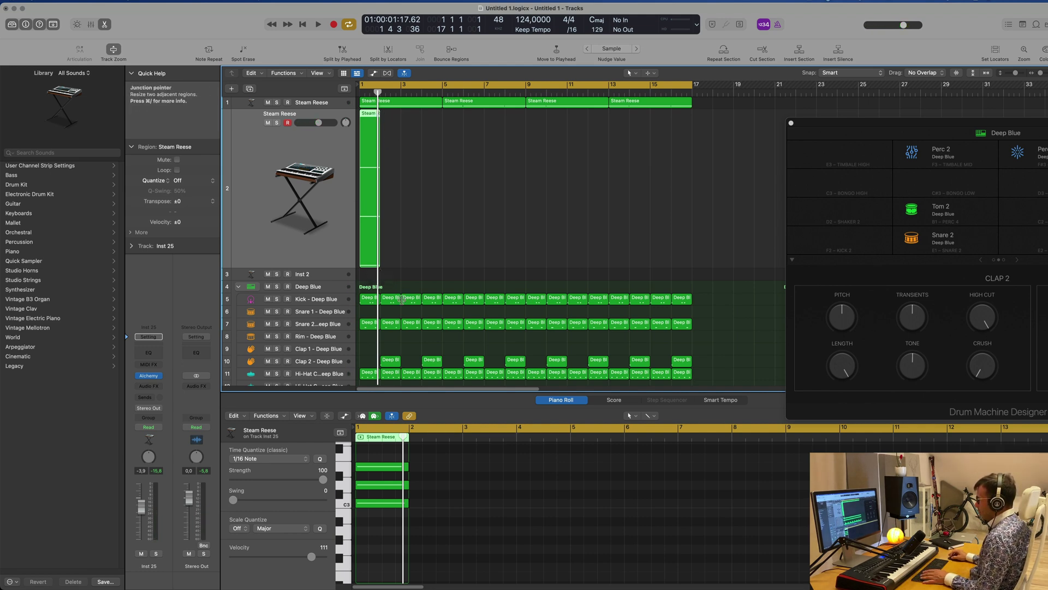
Step: Extend the copied region to four bars, stretch its three chord notes to the full region length, and play it
left_click_drag(396, 262, 442, 264)
left_click_drag(438, 457, 406, 516)
left_click_drag(408, 467, 568, 474)
key("space")
left_click(329, 204)
key("space")
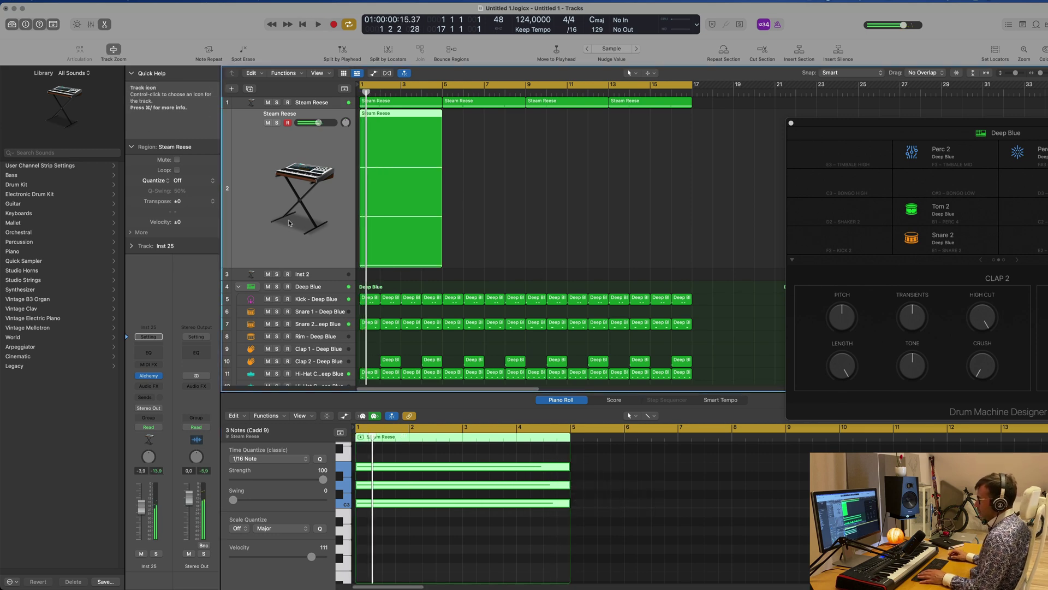
Step: Insert the Arpeggiator MIDI effect on the duplicated Steam Reese track and listen to it during playback
left_click(158, 337)
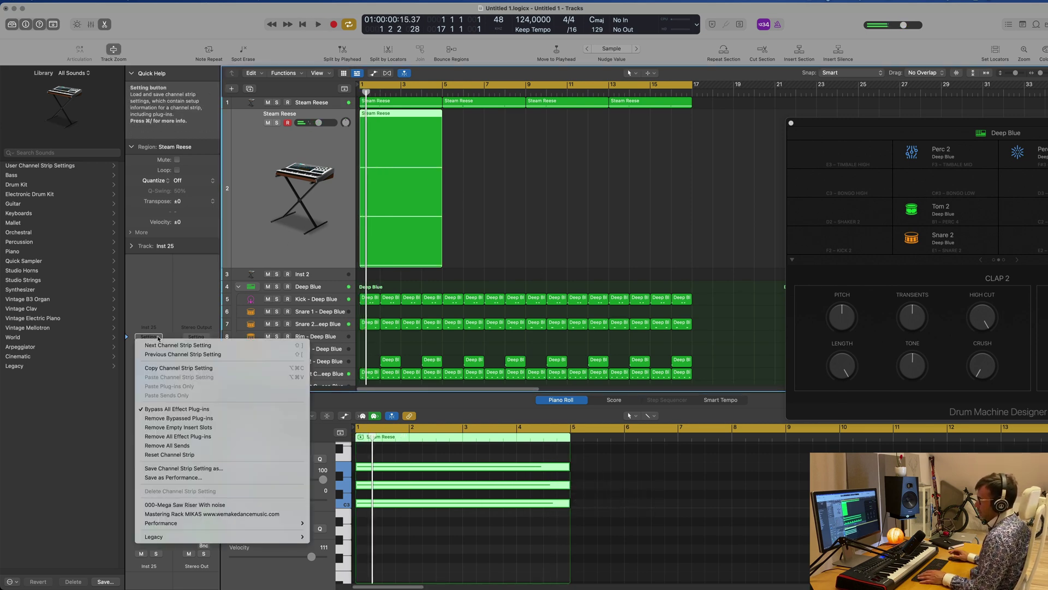
left_click(176, 296)
left_click(157, 366)
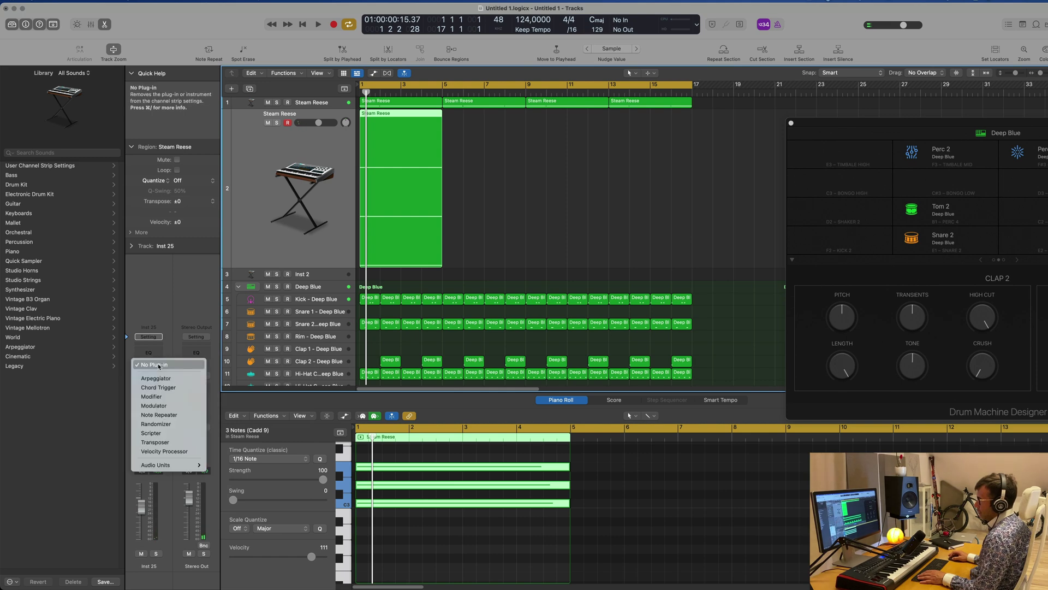
left_click(159, 379)
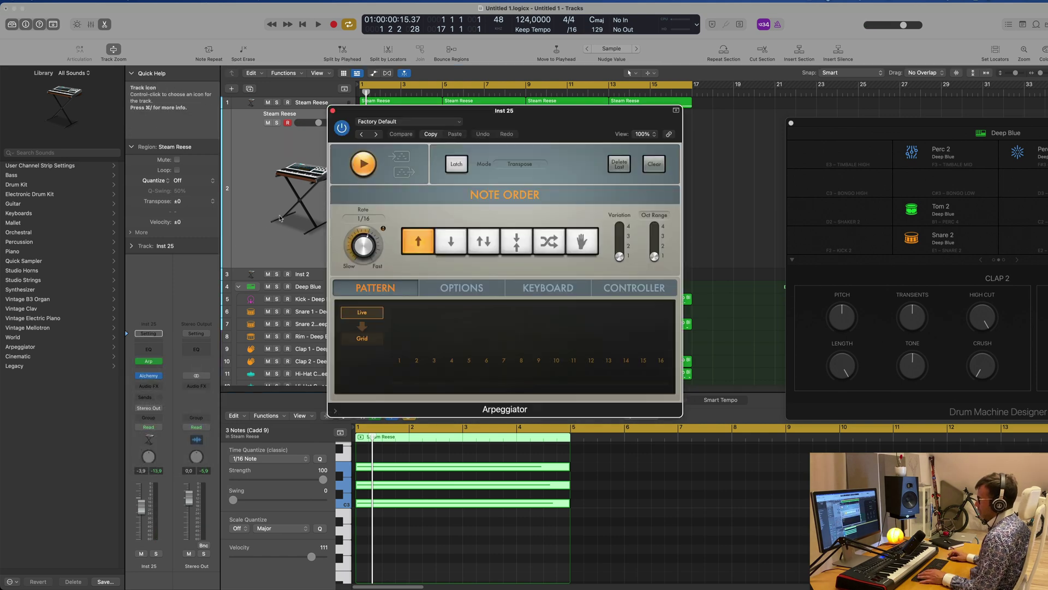
left_click_drag(556, 119, 780, 176)
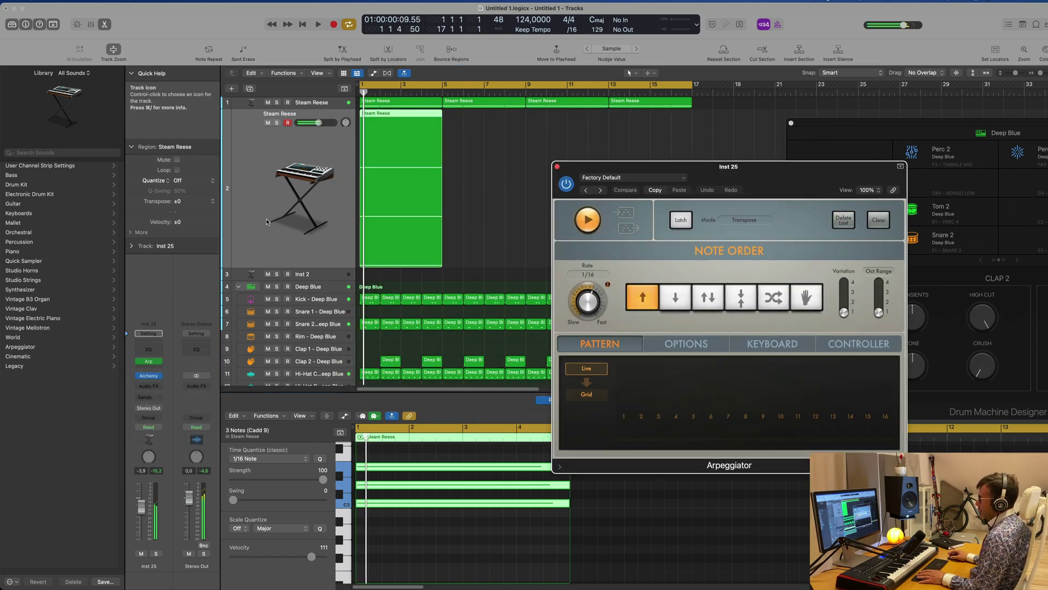
key("space")
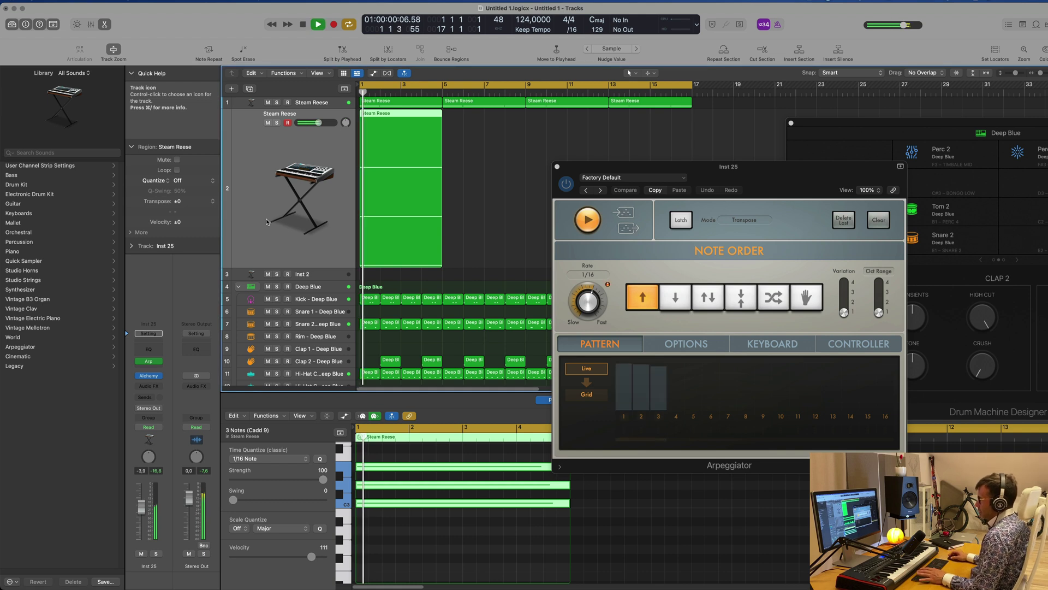
left_click_drag(656, 174, 729, 131)
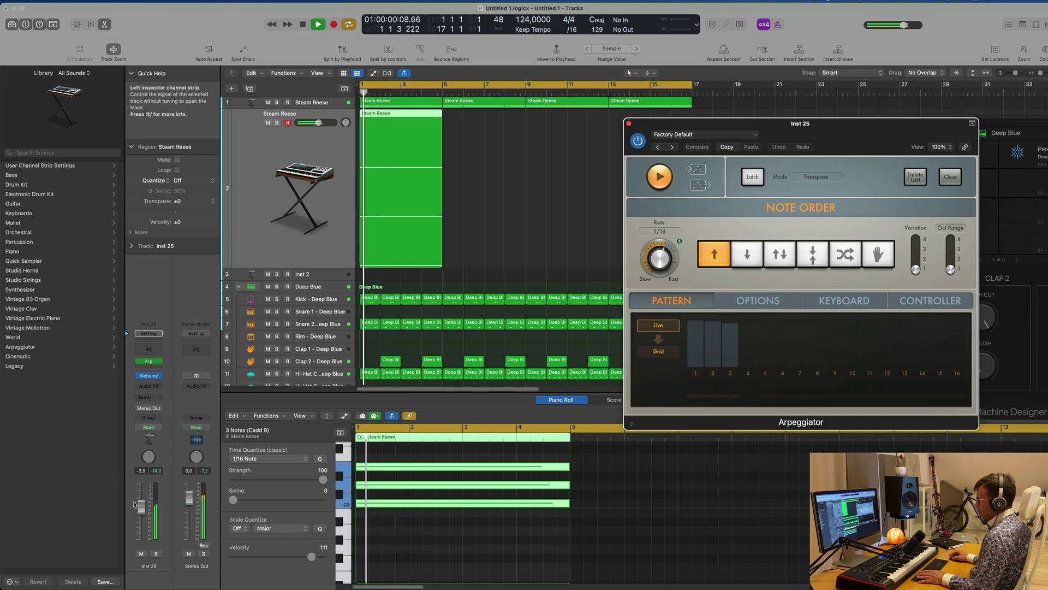
Step: Try the Aggressive 2 performance snapshot in Alchemy on the arpeggiated track during playback
left_click(150, 377)
left_click(149, 376)
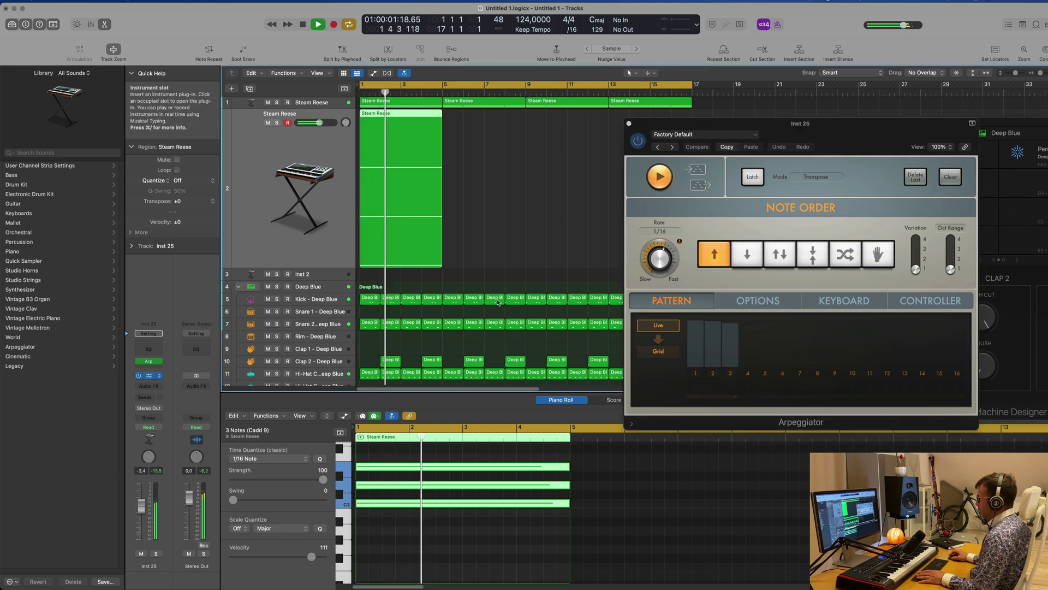
key("Return")
mouse_move(583, 382)
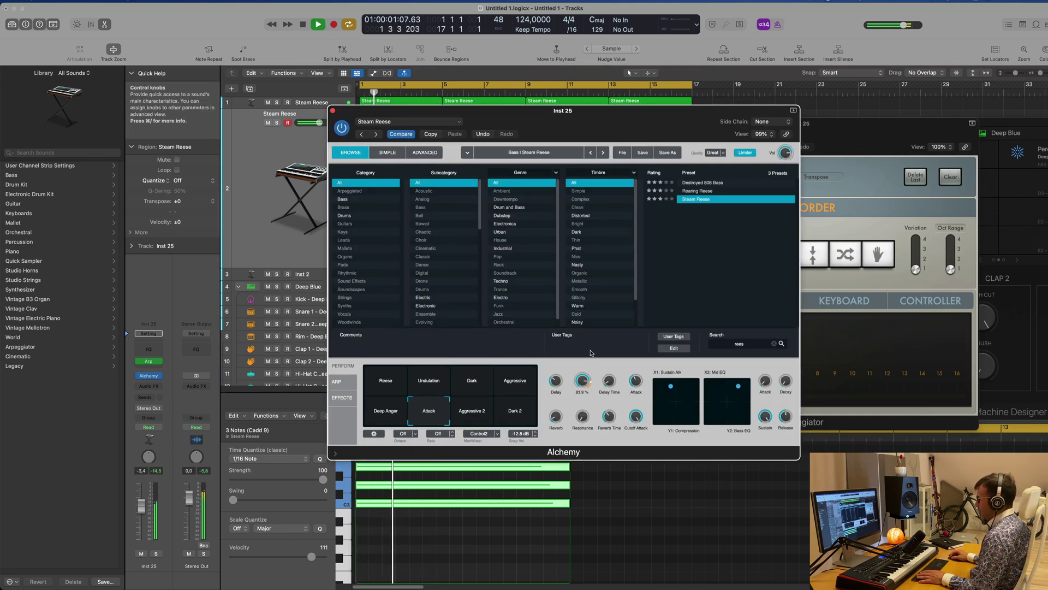
left_click_drag(429, 410, 473, 419)
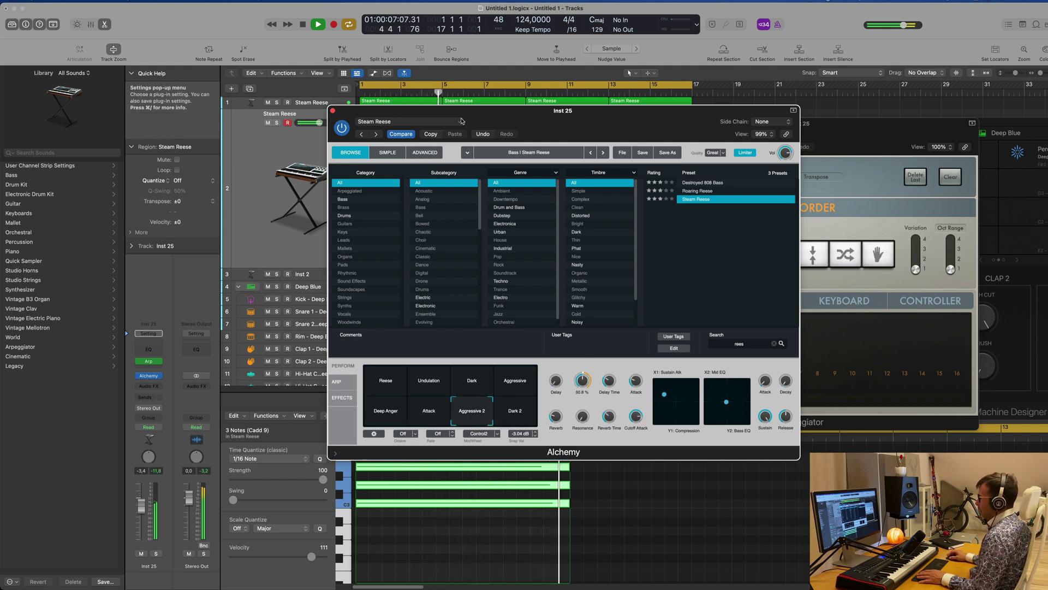
left_click_drag(487, 119, 550, 141)
left_click(397, 132)
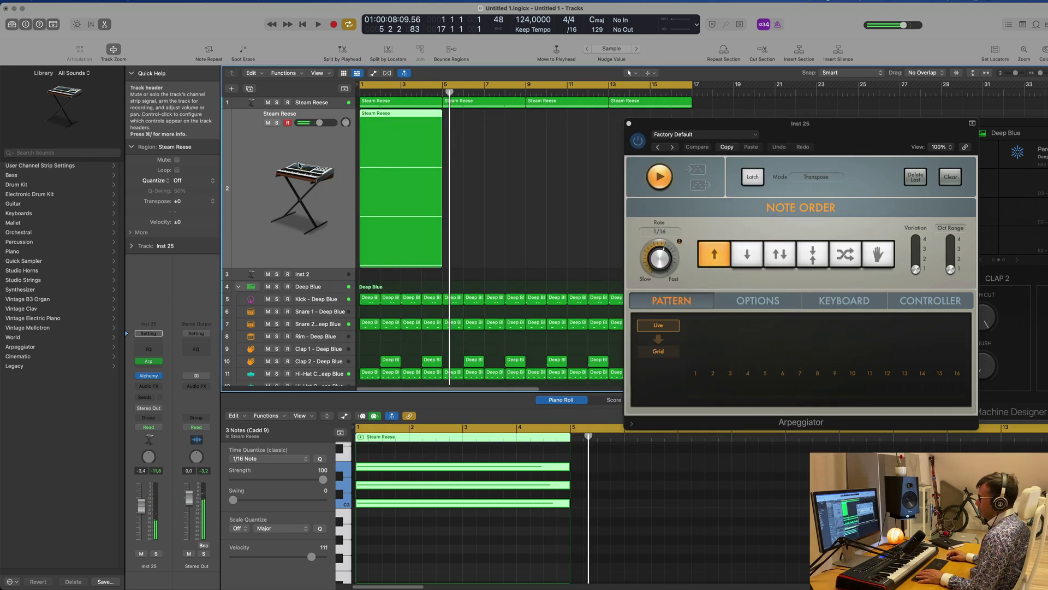
Step: Replace Alchemy with Retro Synth on the arpeggiated track and start playback
left_click(160, 376)
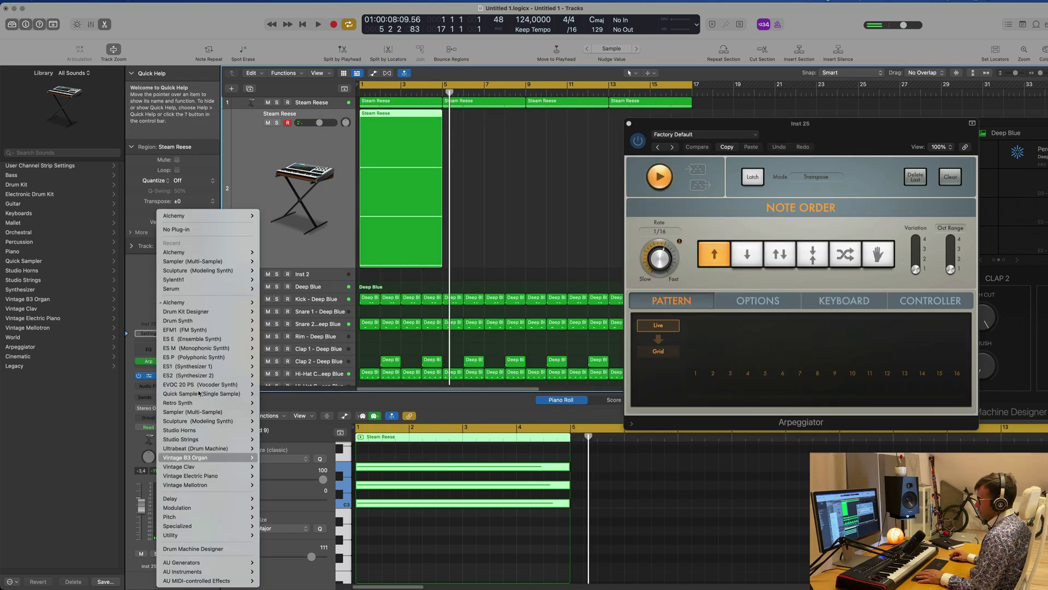
mouse_move(196, 404)
left_click(269, 402)
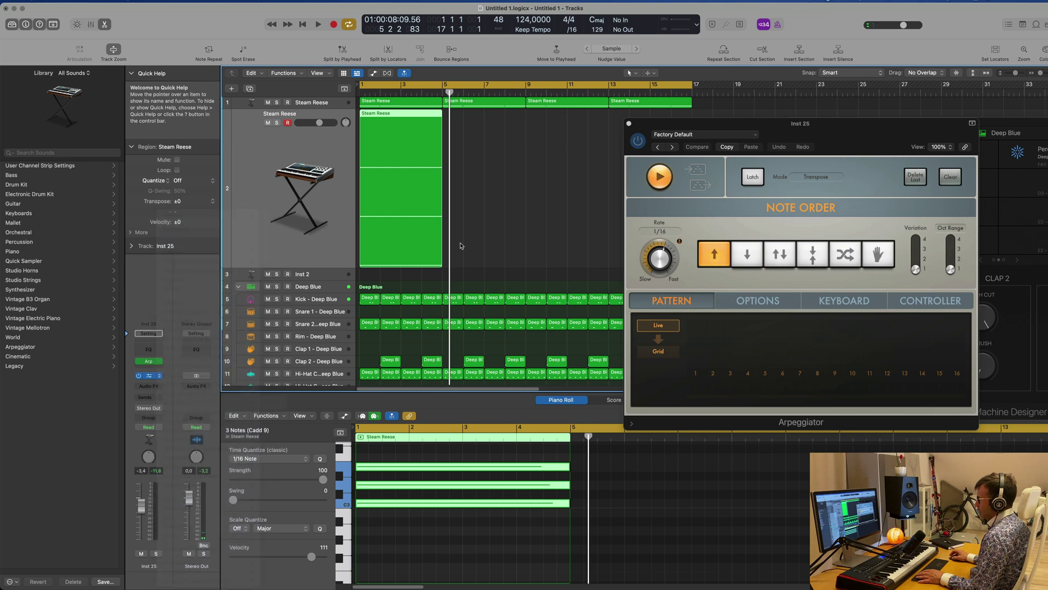
key("space")
left_click_drag(581, 119, 651, 161)
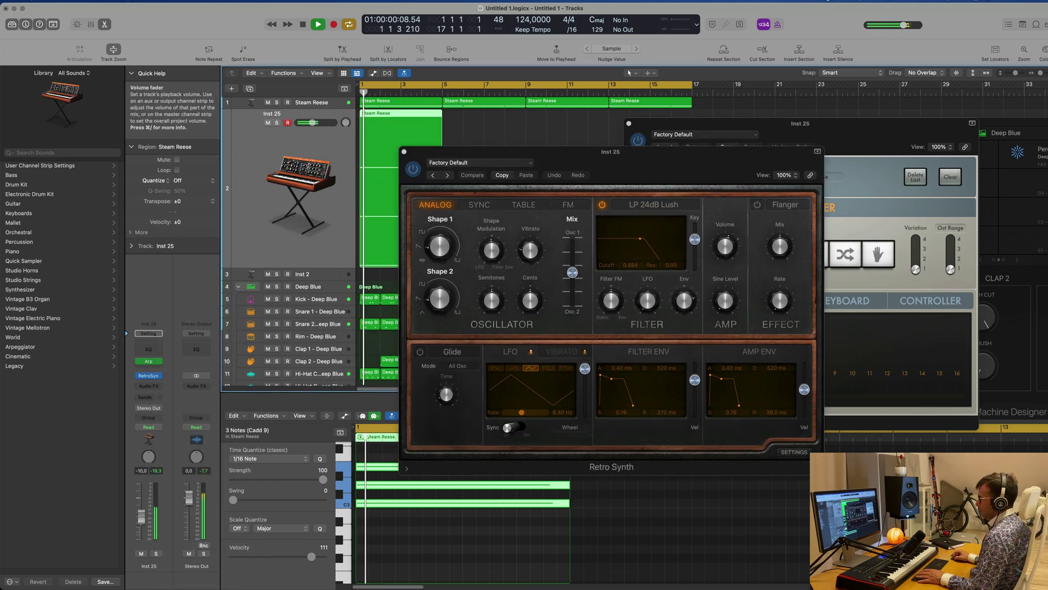
Step: Audition the Retro Synth presets one after another during playback, up to Simple Analog Lead
left_click(447, 176)
left_click(446, 176)
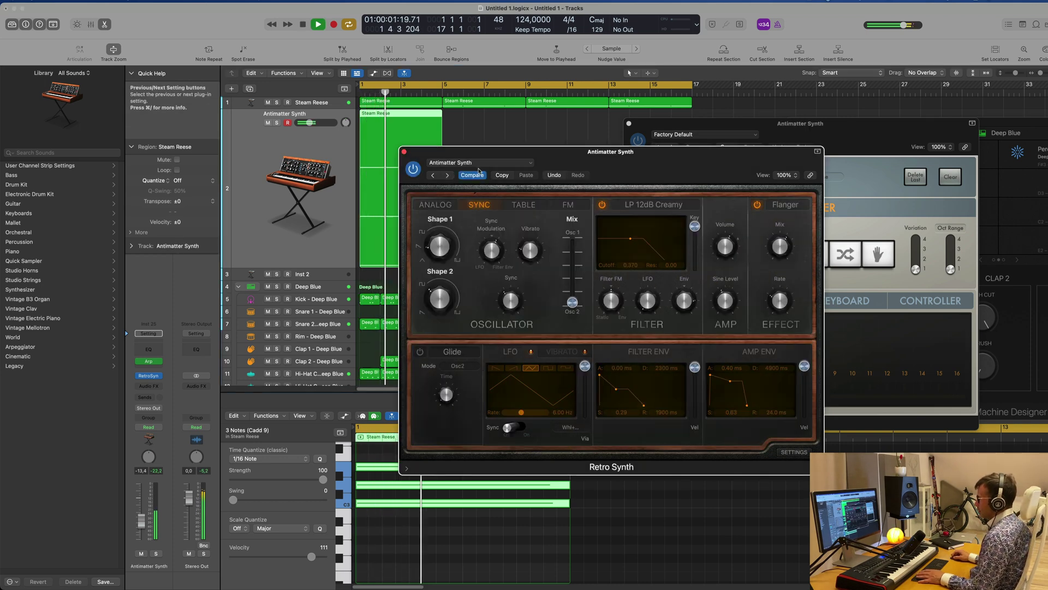
left_click(448, 175)
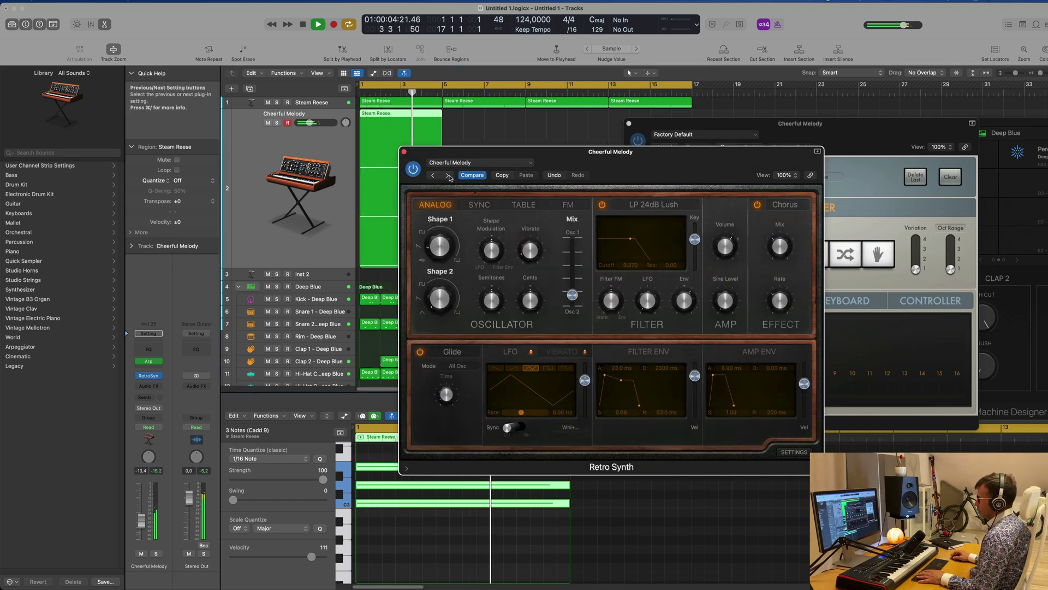
left_click(447, 176)
left_click(448, 176)
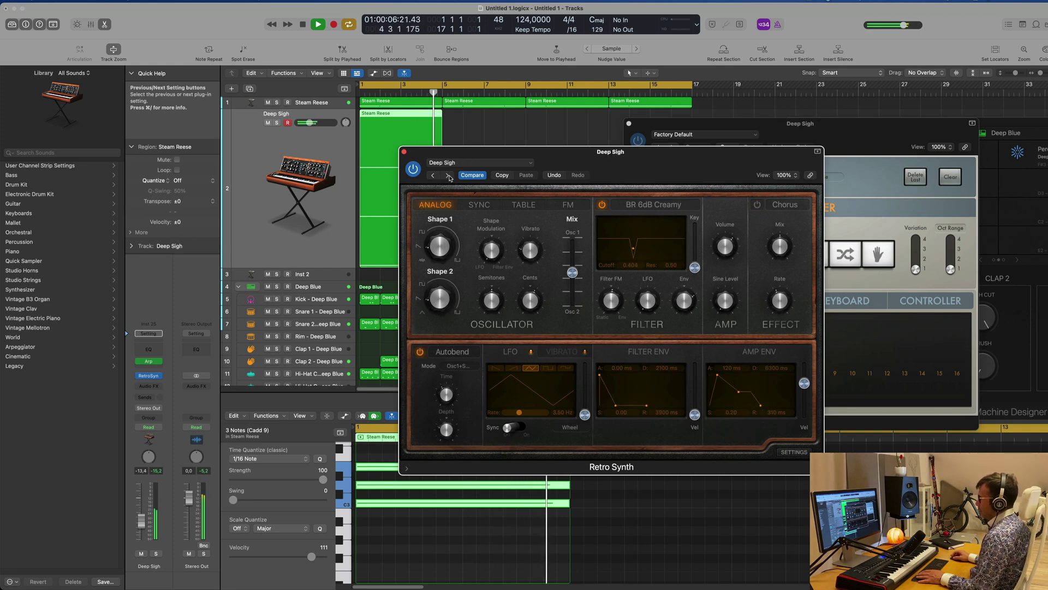
left_click(448, 176)
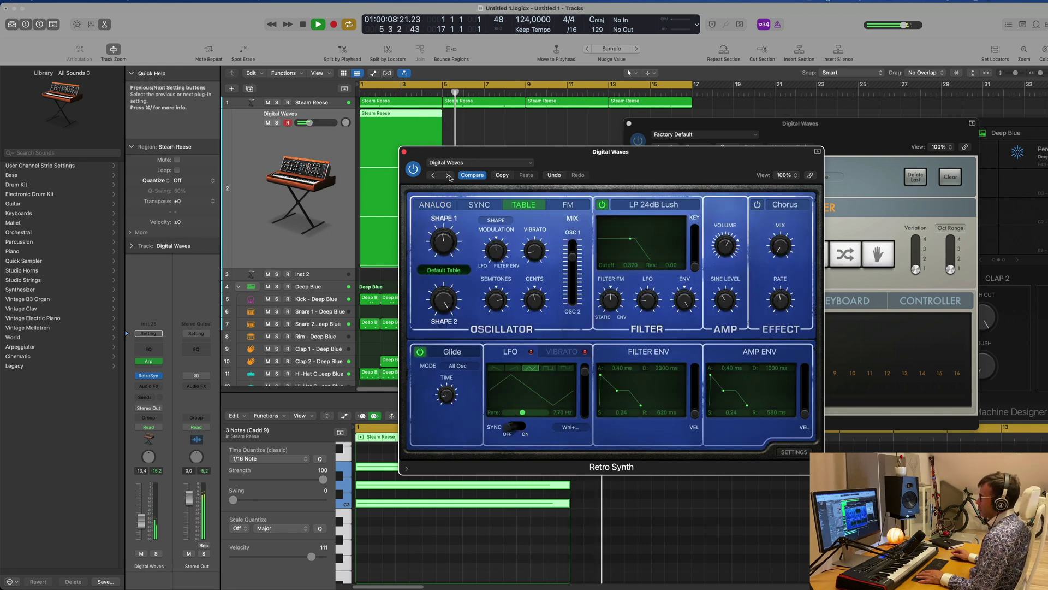
left_click(448, 176)
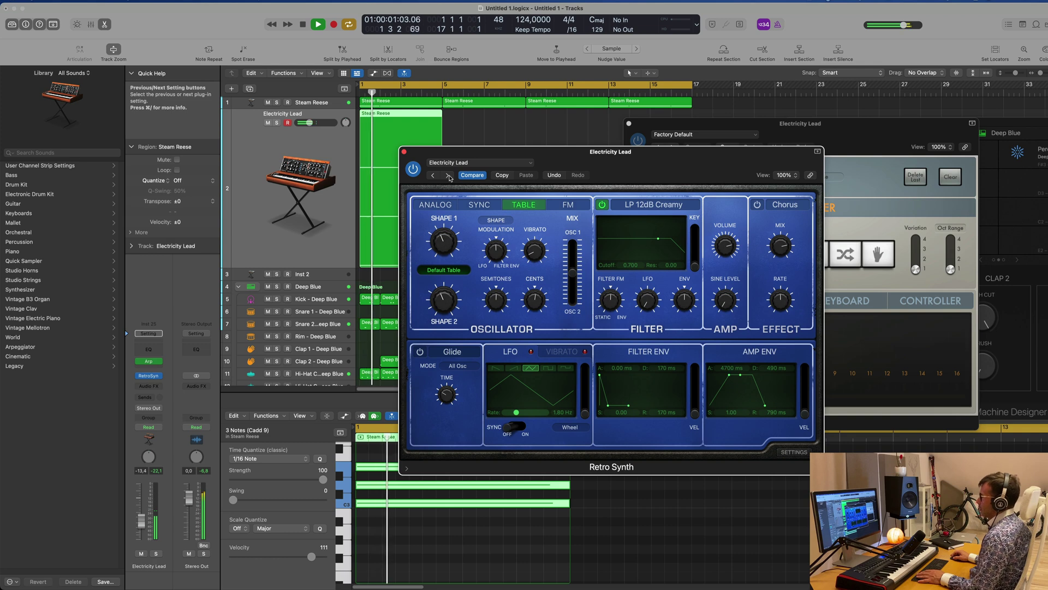
left_click(447, 176)
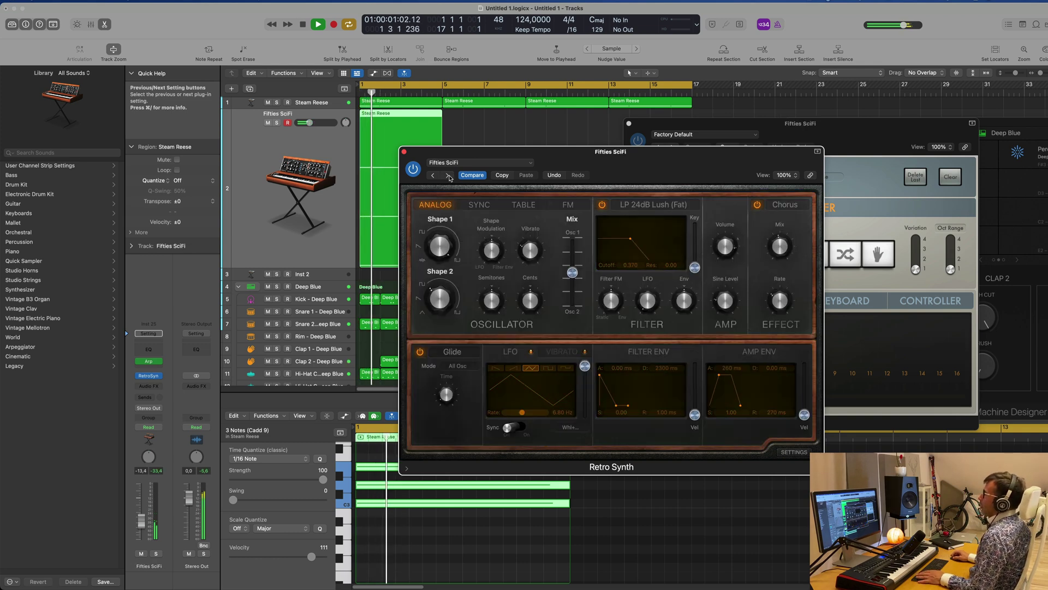
left_click(447, 176)
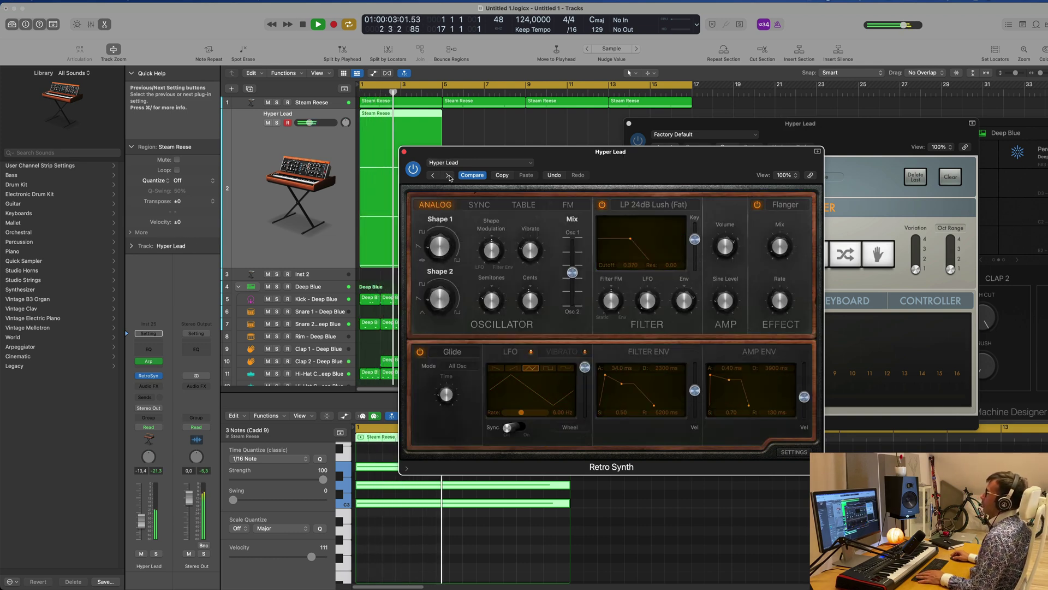
left_click(448, 176)
left_click(448, 176)
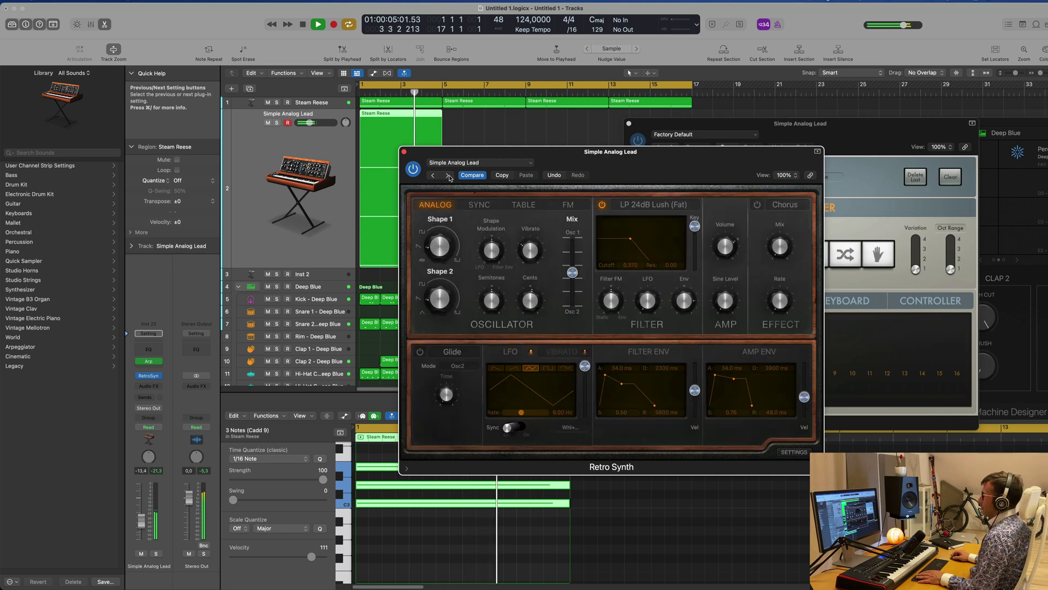
Step: Lower the filter cutoff of Simple Analog Lead and adjust its Filter FM and filter LFO amounts
left_click_drag(708, 154, 661, 142)
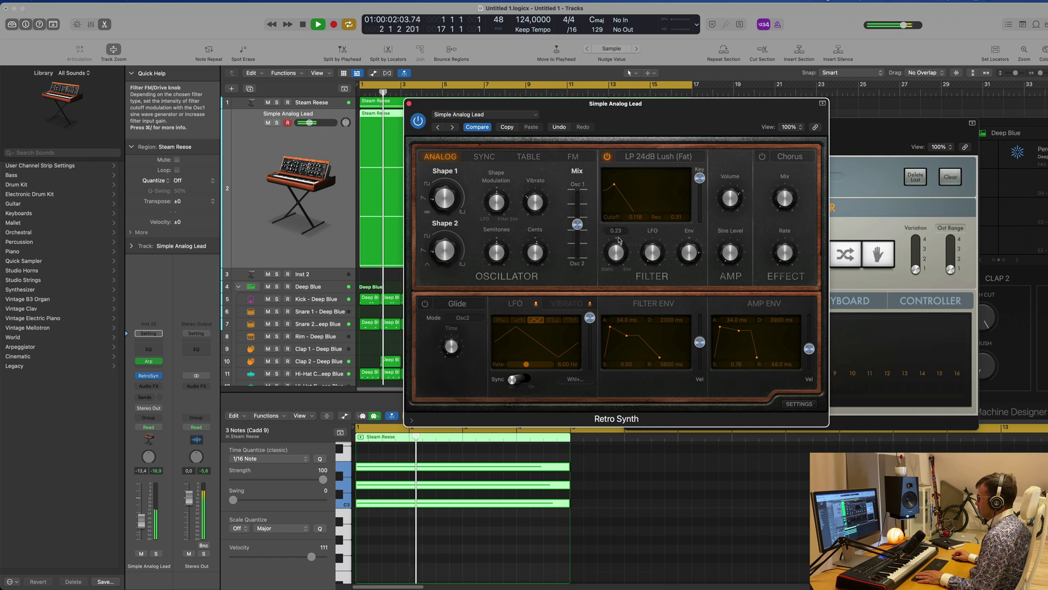
mouse_move(619, 243)
left_click_drag(619, 243, 622, 272)
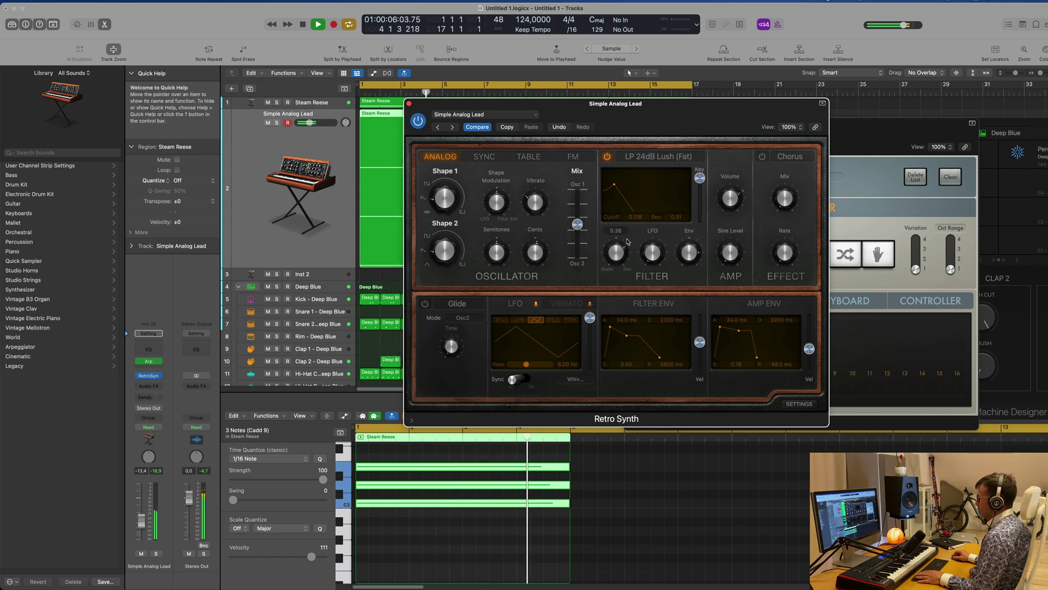
left_click_drag(654, 248, 656, 219)
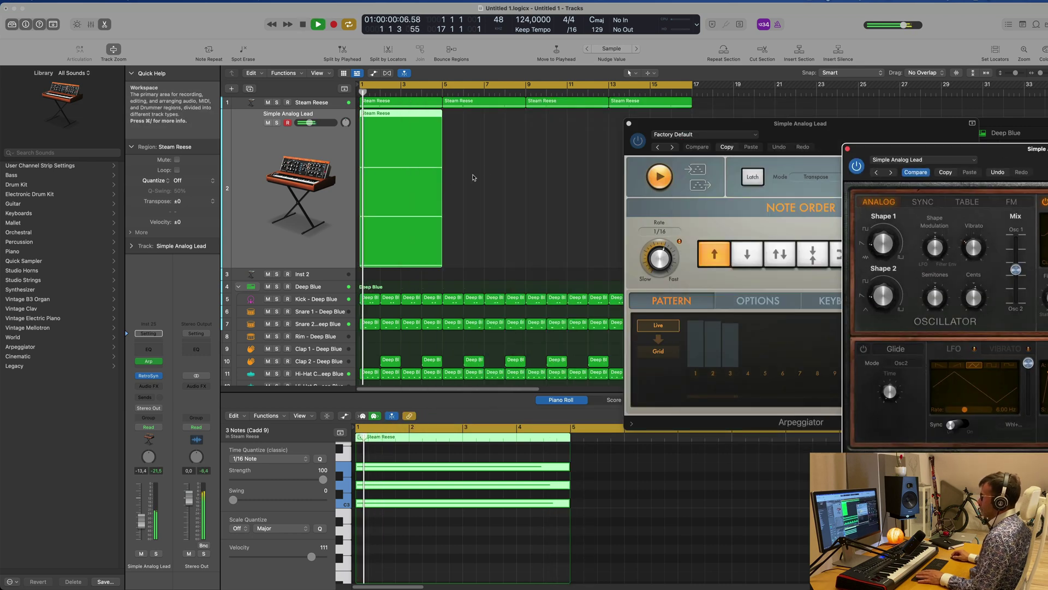
Step: Repeat the four-bar chord region three times so the arpeggiated track fills 16 bars
key("super+r")
key("super+r")
key("super+r")
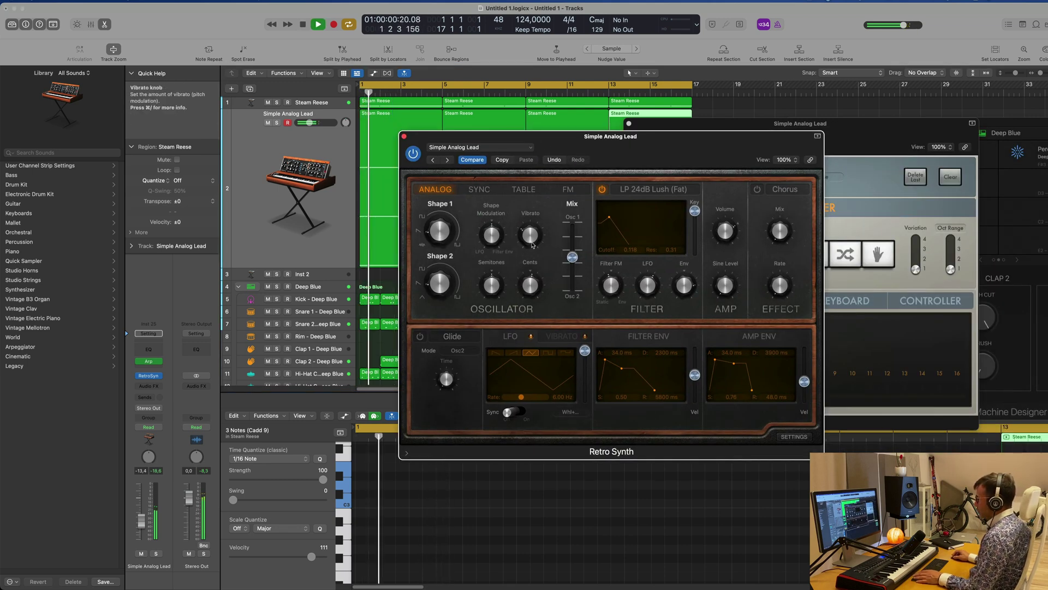
Step: Switch Retro Synth to the Super Lead preset, lower its filter cutoff, and play from the start
left_click(447, 160)
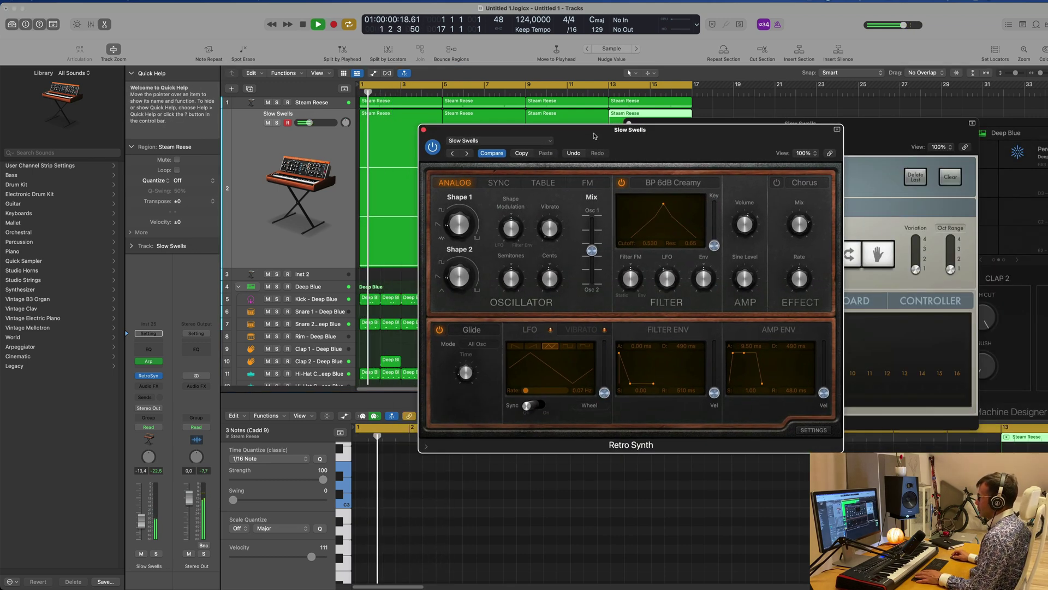
left_click(468, 154)
left_click_drag(655, 216, 623, 211)
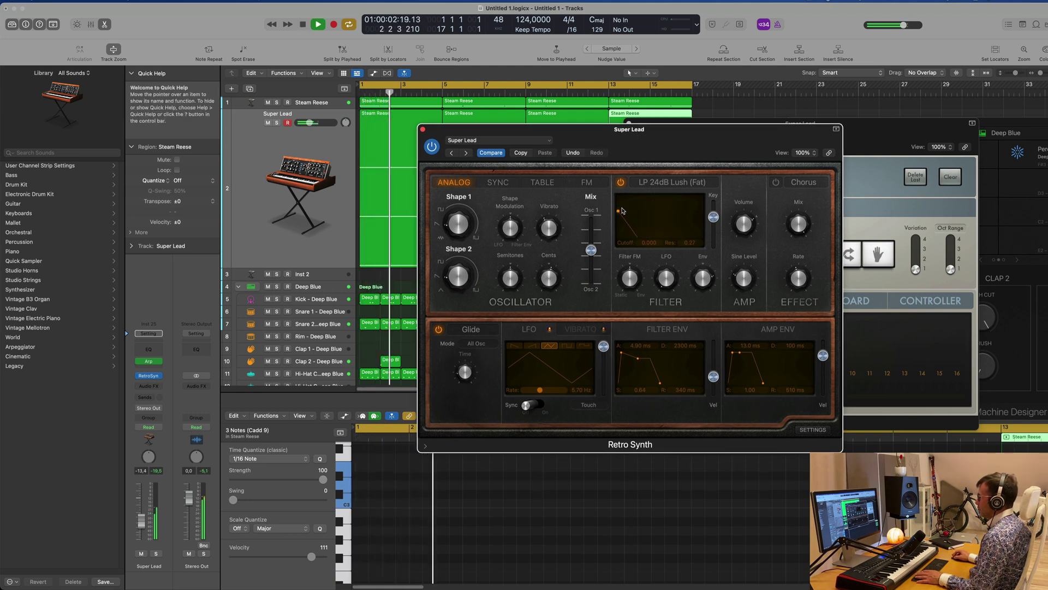
key("Return")
Step: Raise the Super Lead track's volume to -10.8 dB and close the Retro Synth and Arpeggiator windows
left_click_drag(142, 520, 141, 518)
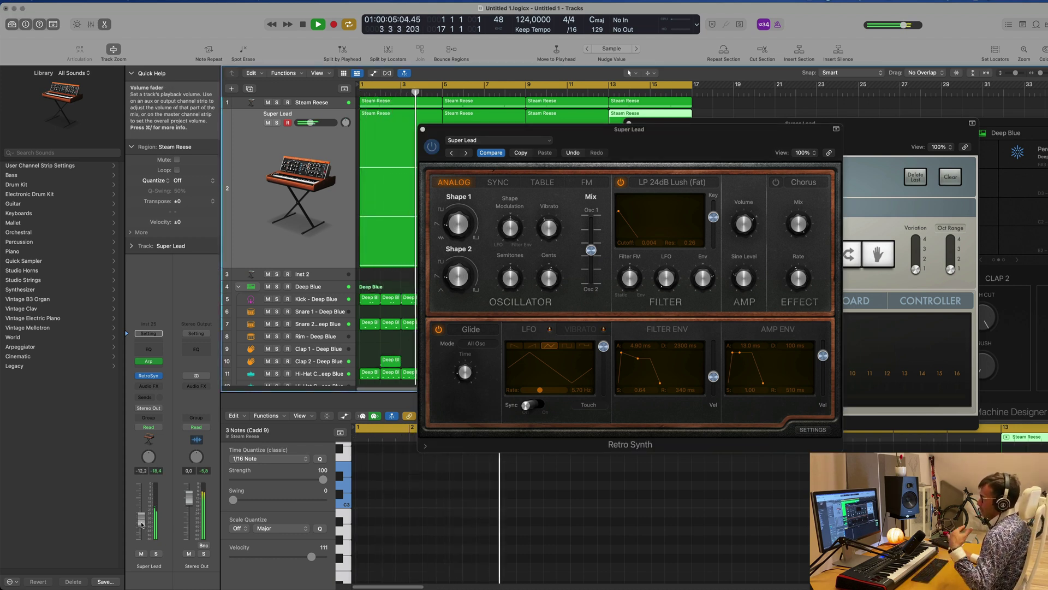
left_click_drag(667, 144, 659, 147)
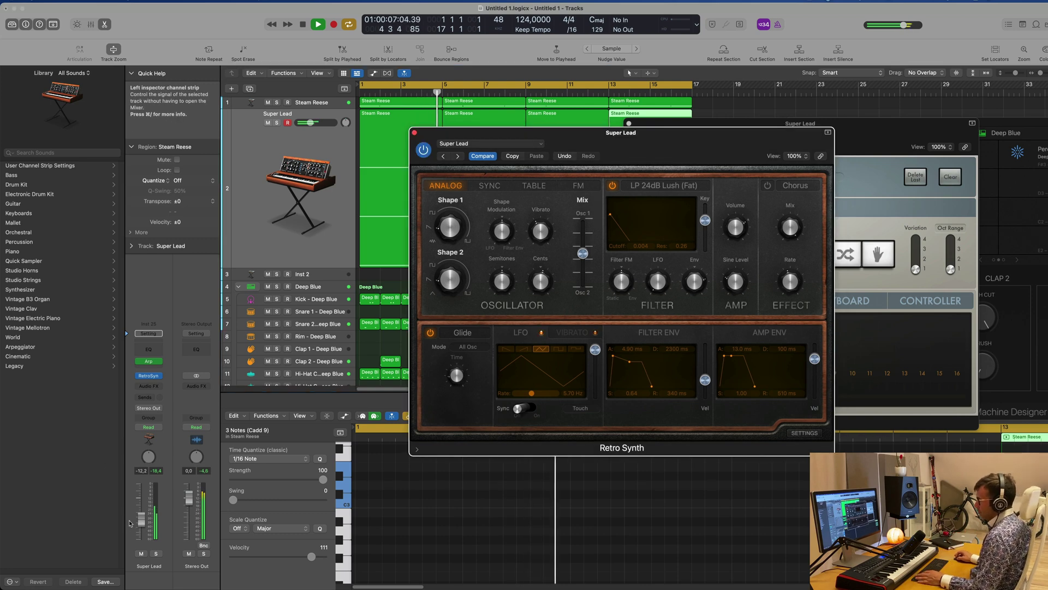
left_click_drag(141, 524, 142, 522)
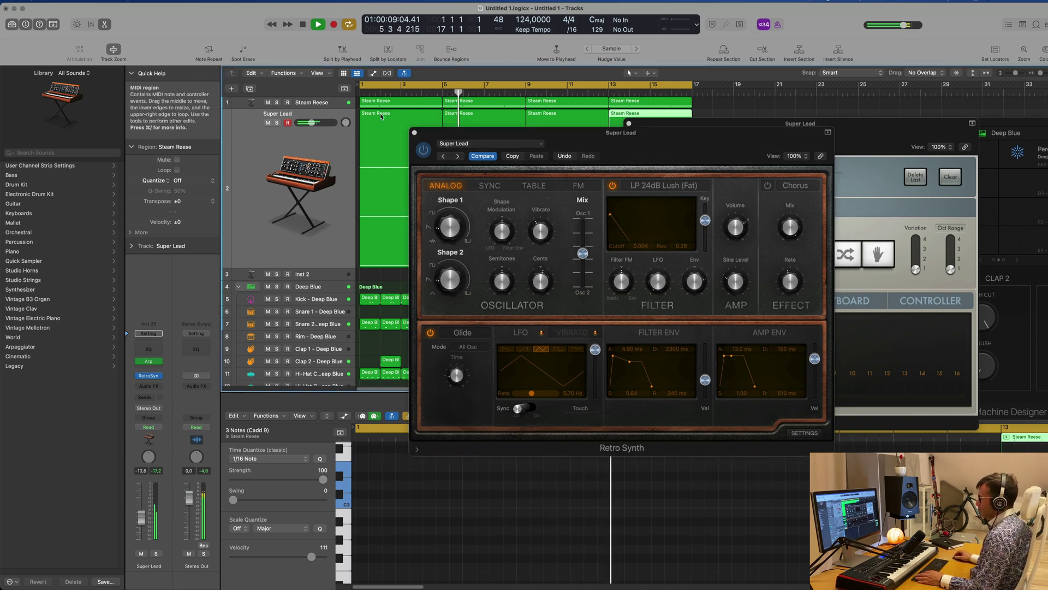
left_click(415, 133)
left_click(340, 144)
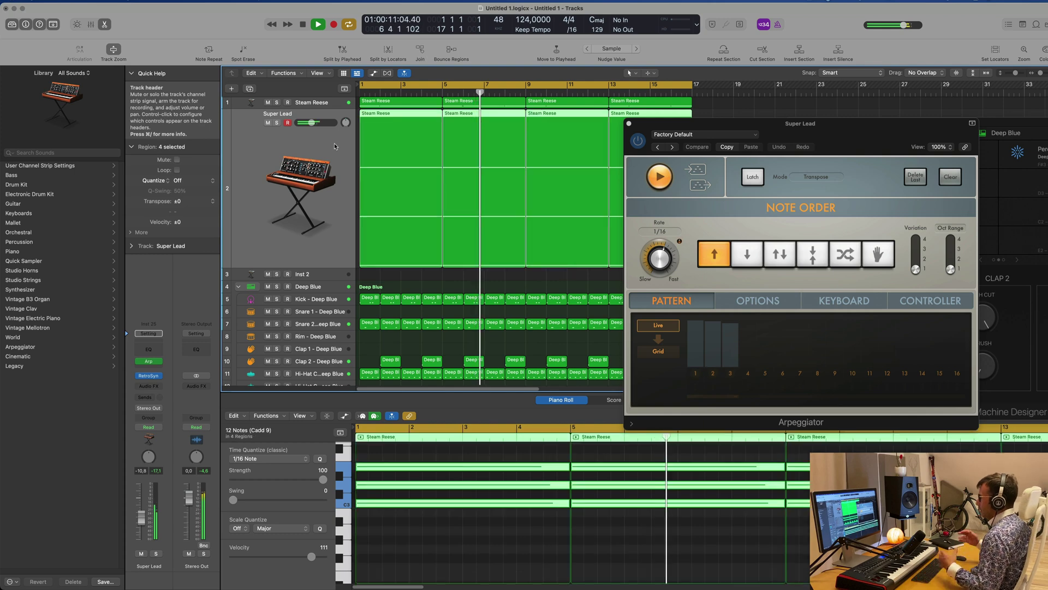
left_click(629, 123)
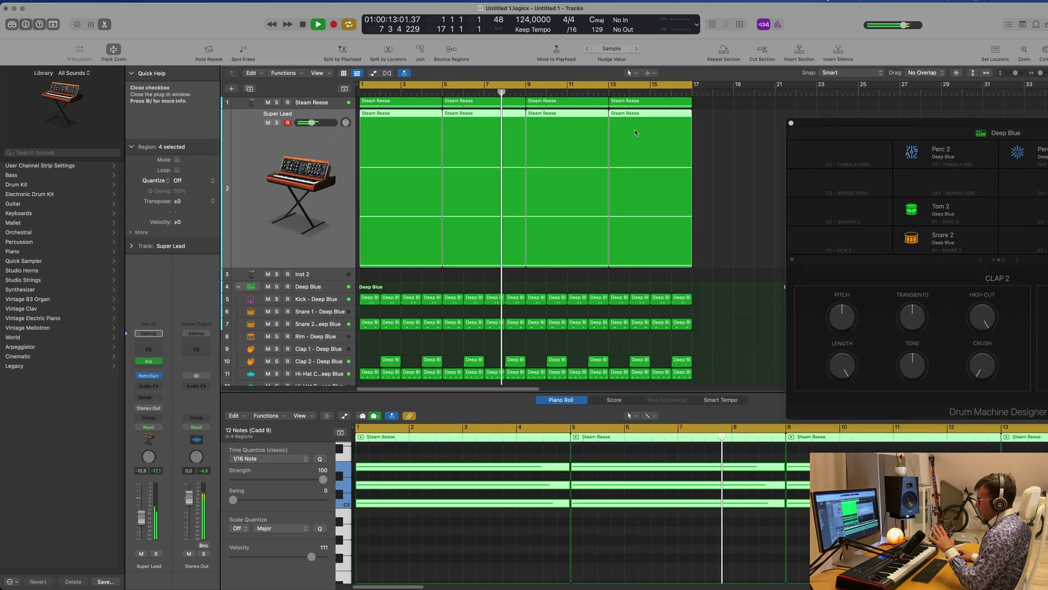
Step: Duplicate the Super Lead track and the Steam Reese track as new empty instrument tracks
left_click(249, 88)
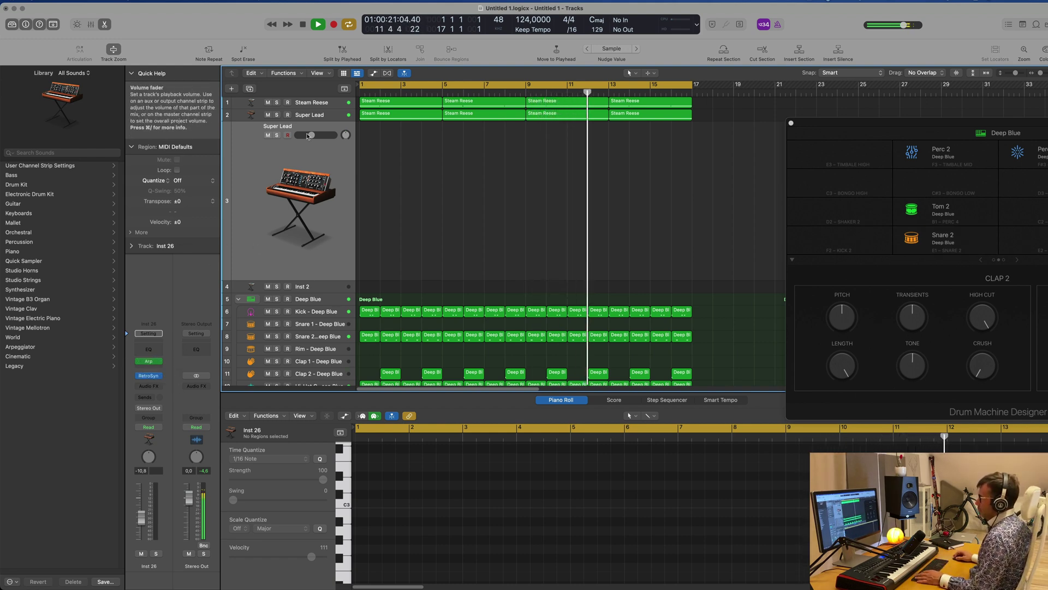
left_click(306, 102)
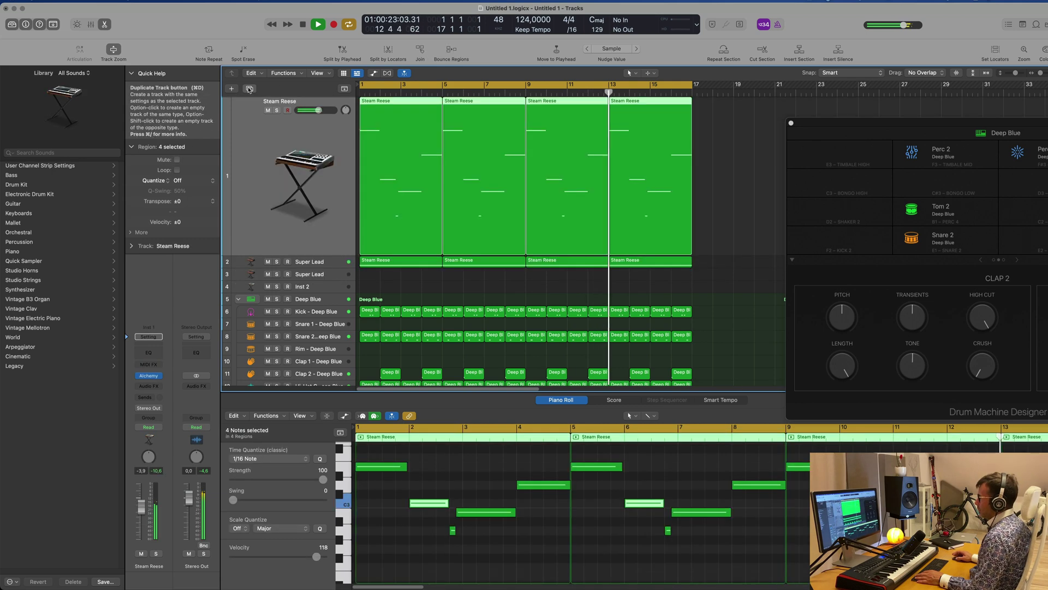
left_click(251, 89)
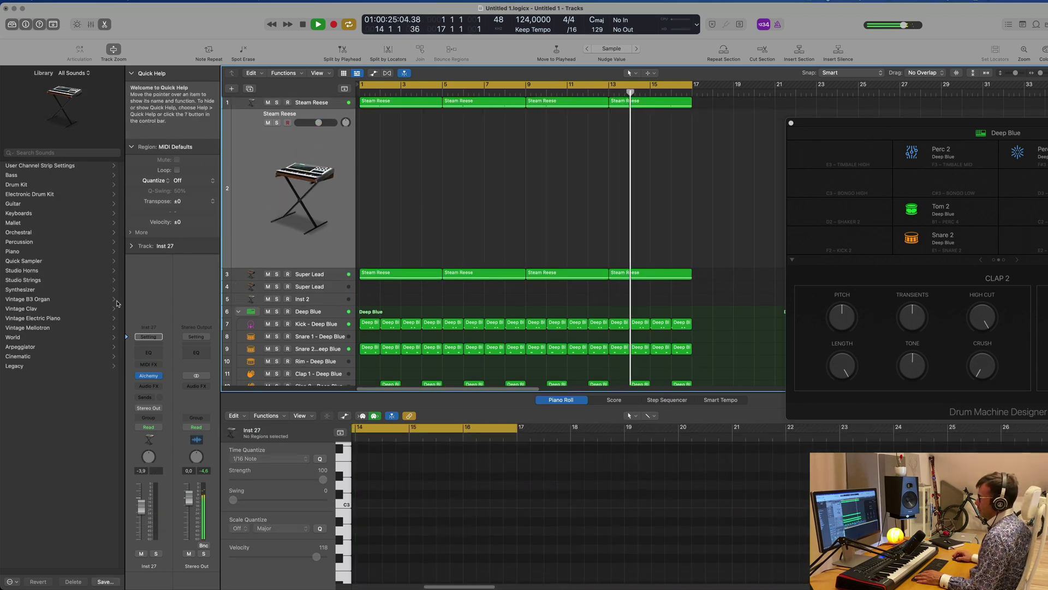
Step: In the duplicated Steam Reese track's Alchemy, clear the preset search, filter by Leads, and load 70s Analog Synth Lead
left_click(149, 375)
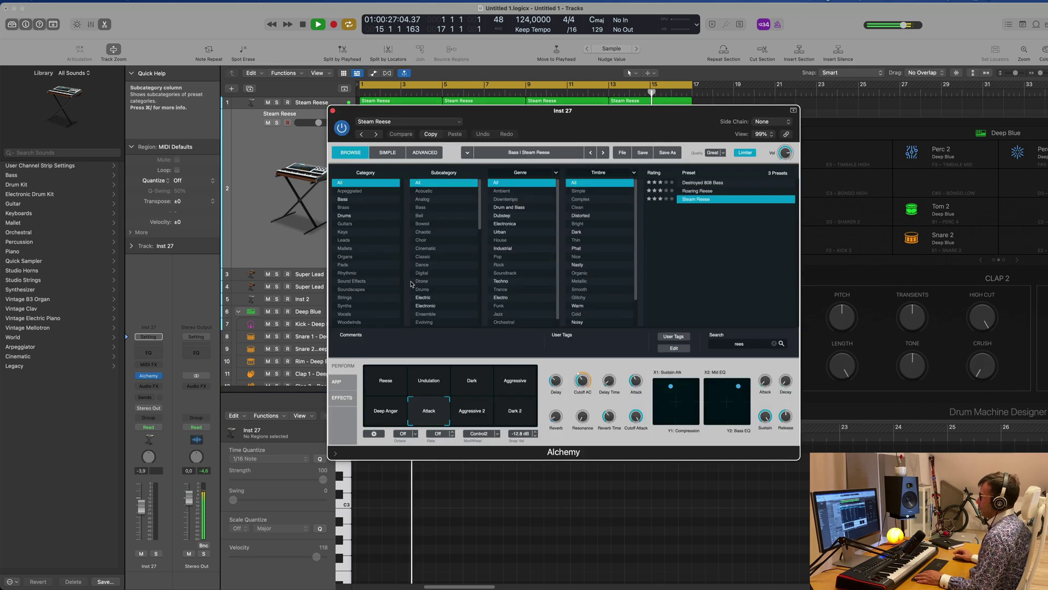
left_click_drag(582, 114, 691, 103)
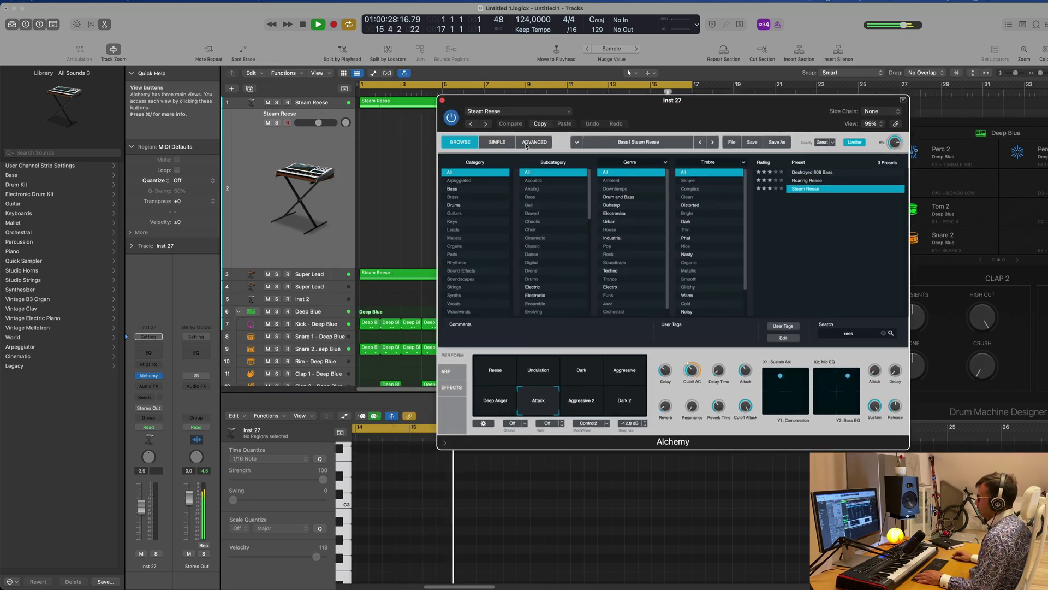
left_click(457, 230)
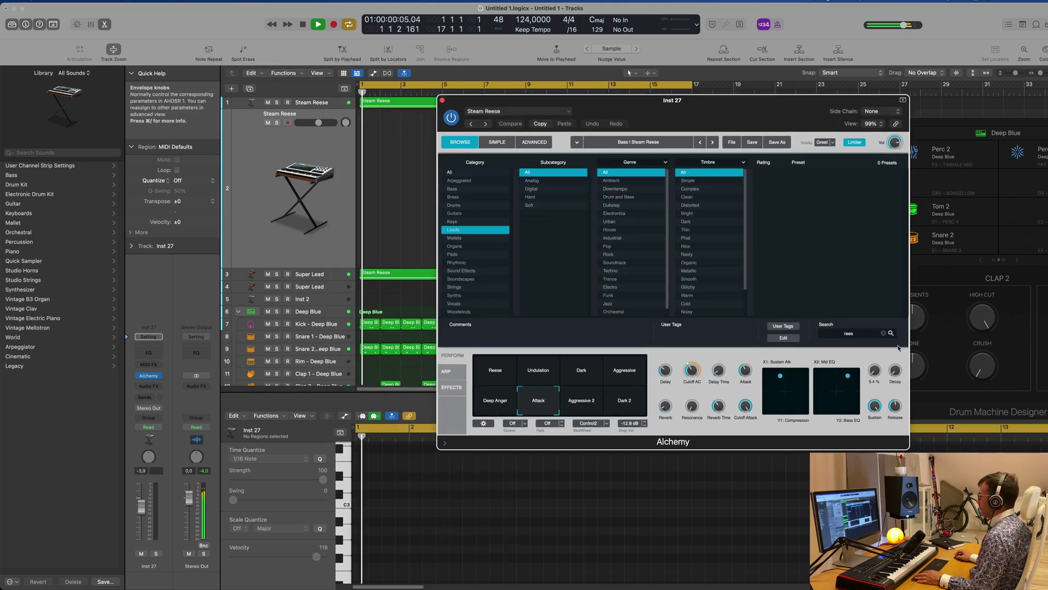
left_click(883, 333)
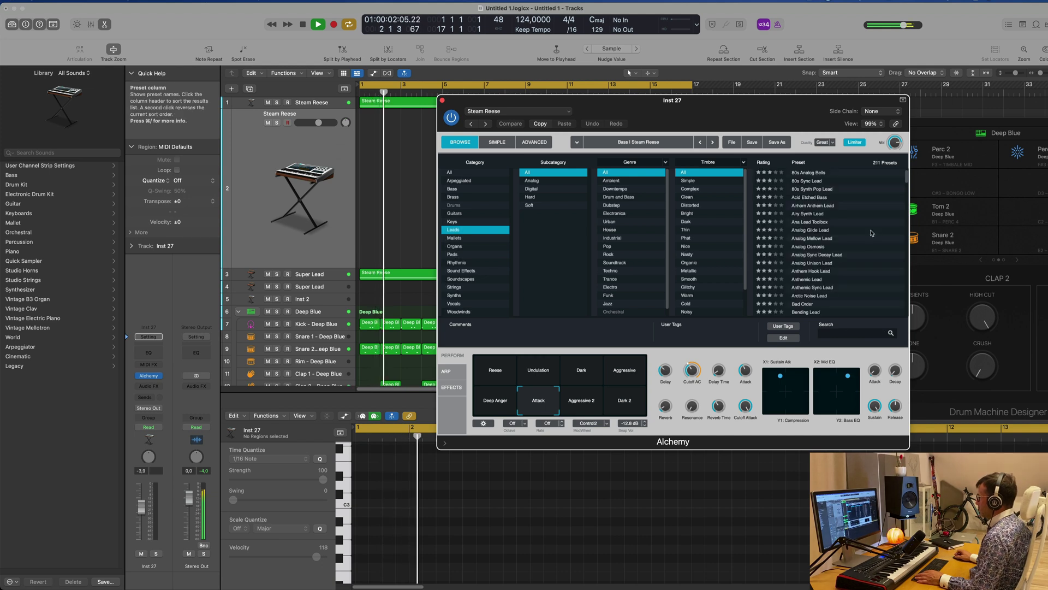
scroll(880, 196, "up", 2)
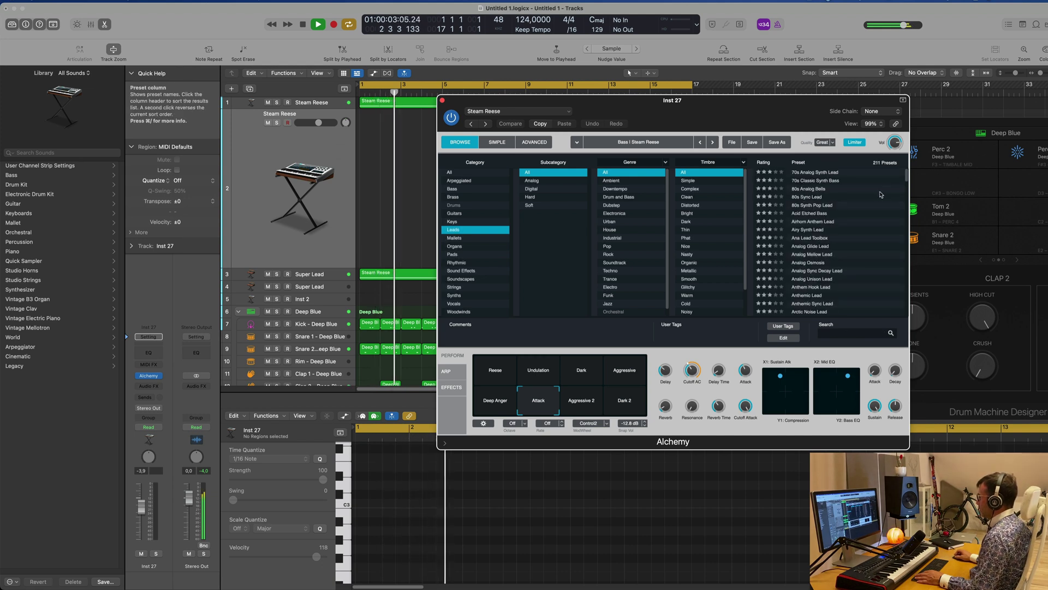
left_click(830, 172)
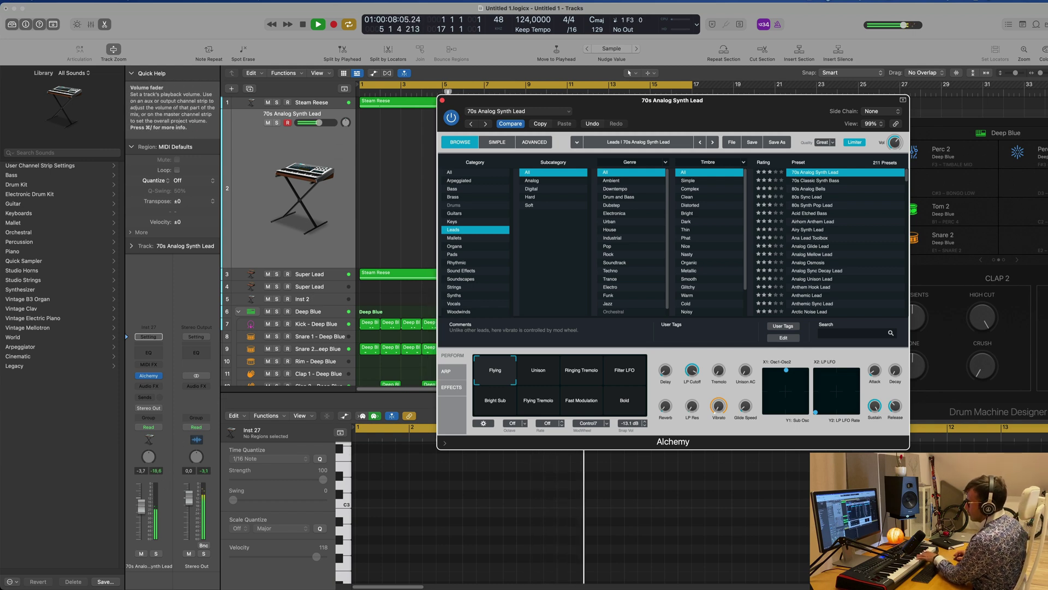
Step: Add a send to Bus 5 on the 70s Analog Synth Lead track and insert a Channel EQ on Aux 5
left_click(144, 502)
left_click(144, 398)
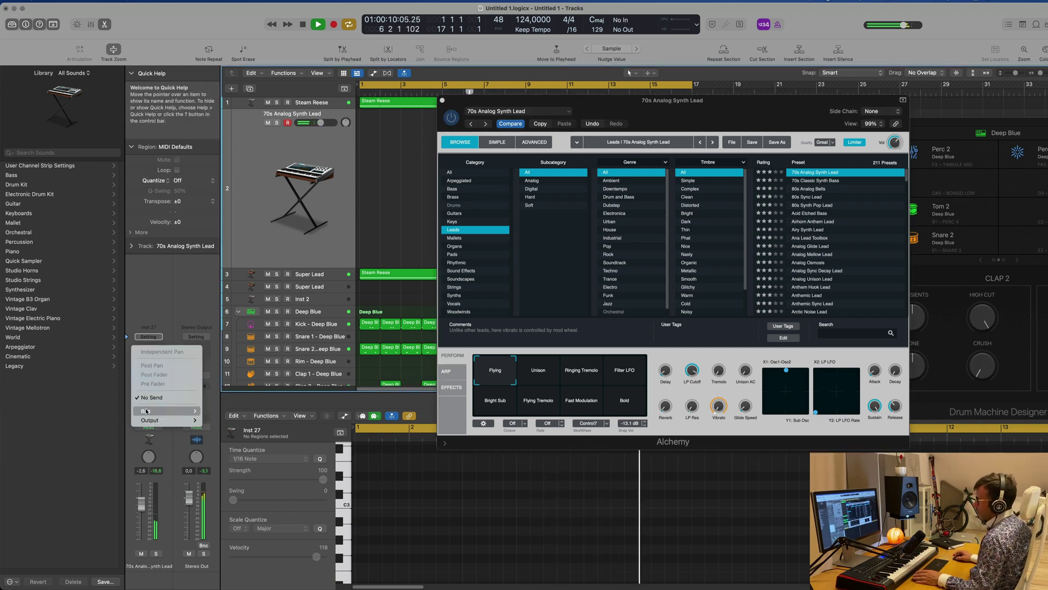
mouse_move(149, 411)
left_click(212, 266)
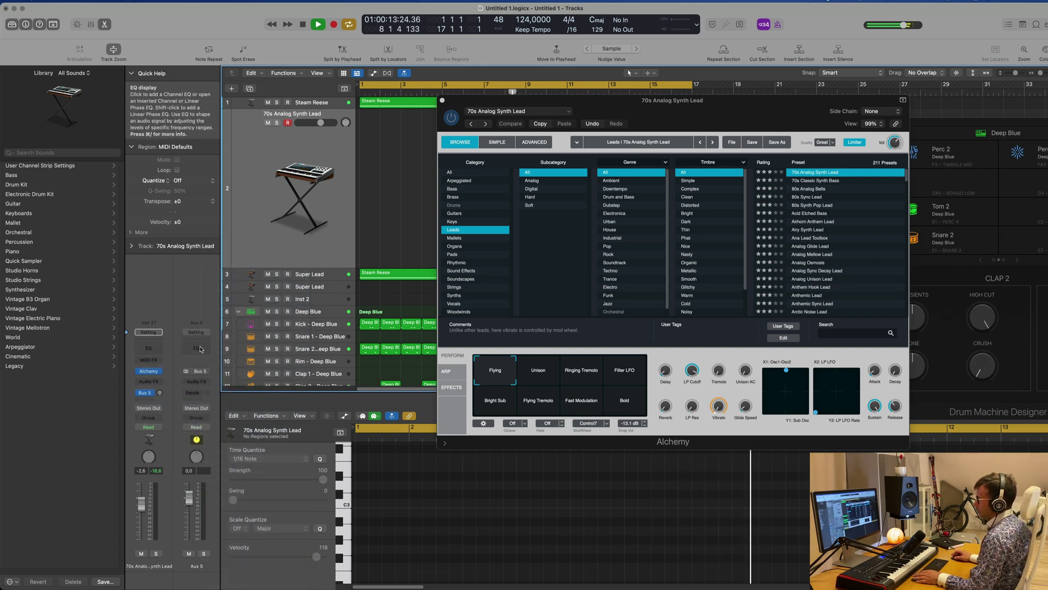
left_click(200, 348)
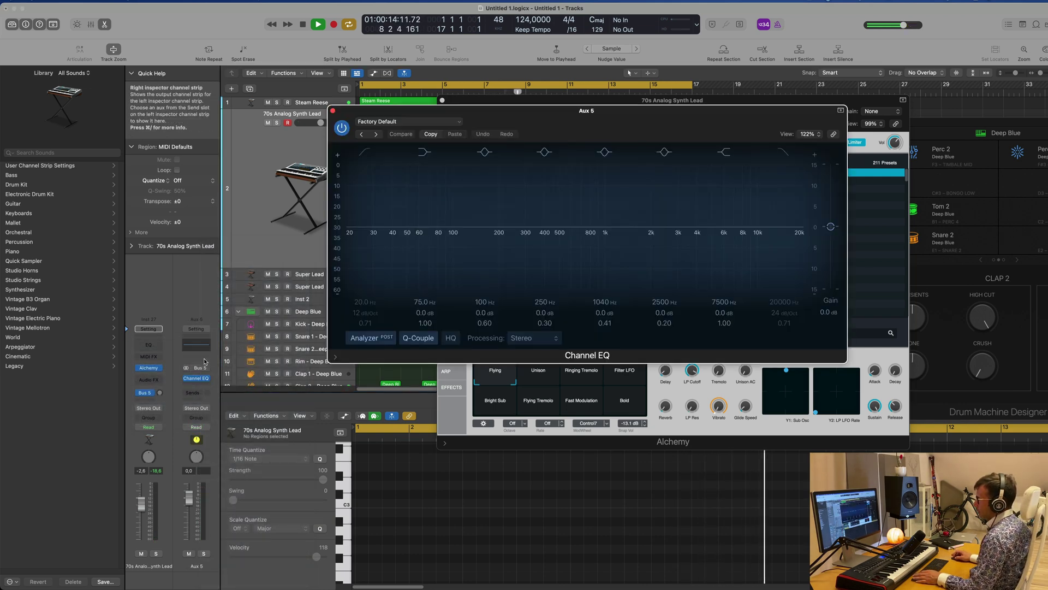
Step: Insert a stereo SilverVerb after the Channel EQ on Aux 5 and load its grandiose preset
left_click(204, 388)
mouse_move(222, 435)
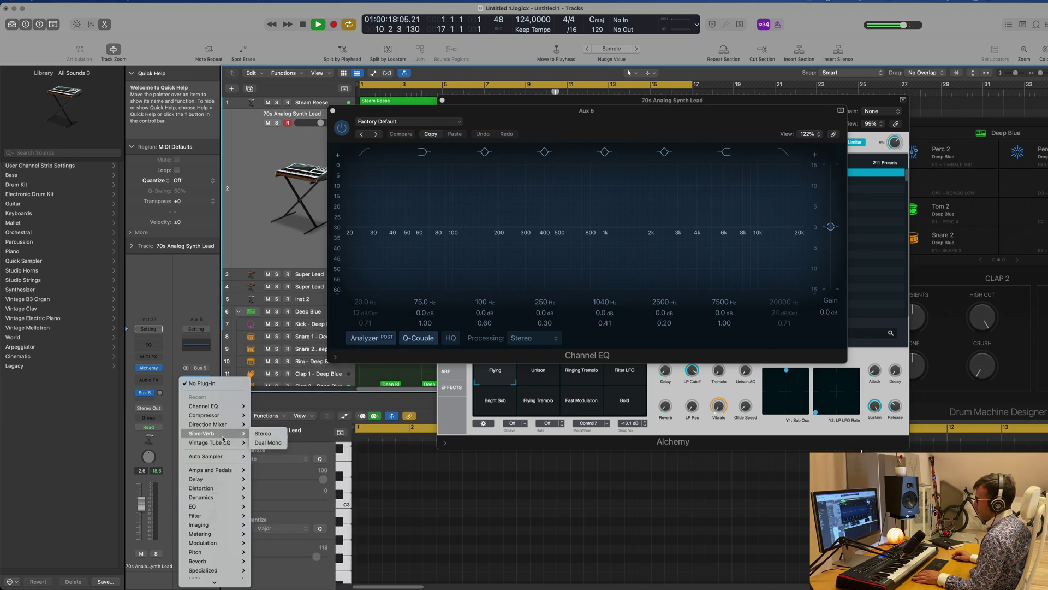
left_click(256, 433)
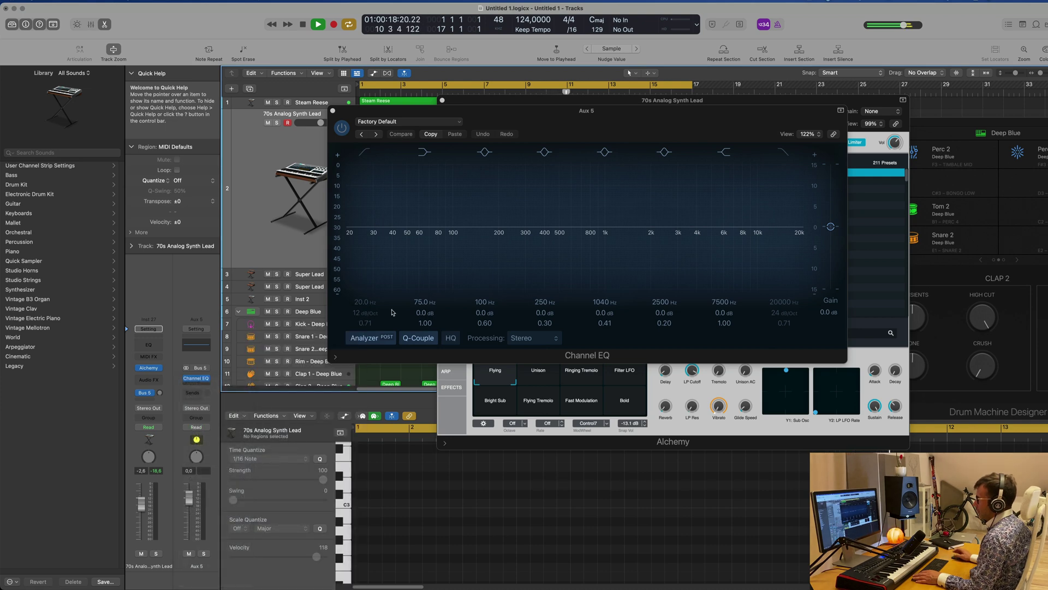
left_click(455, 132)
left_click(386, 301)
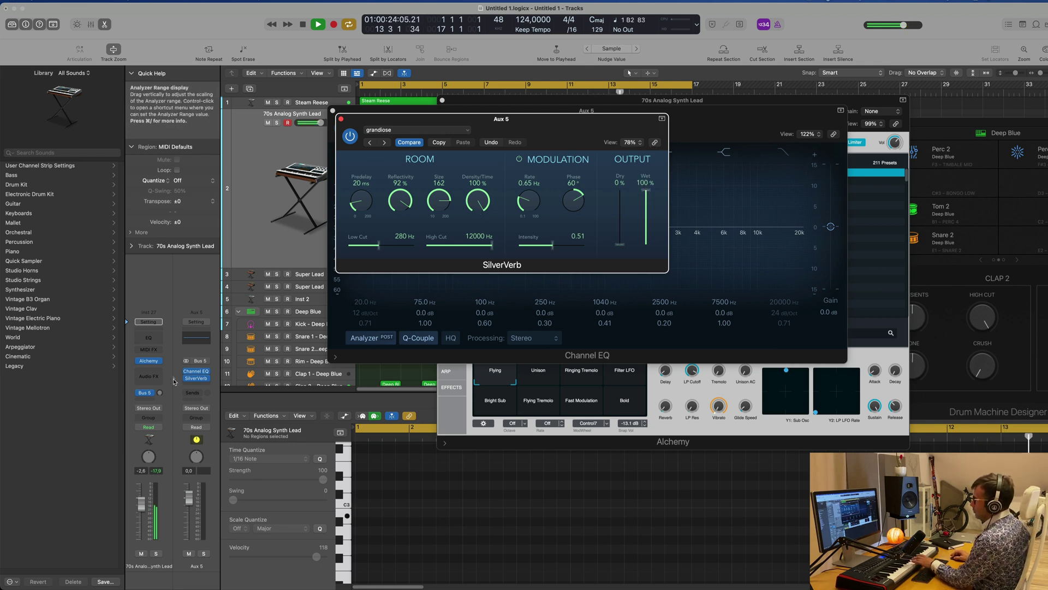
Step: Raise the lead track's Bus 5 send level, lower its volume, and close the SilverVerb and Channel EQ windows
left_click_drag(161, 394, 164, 389)
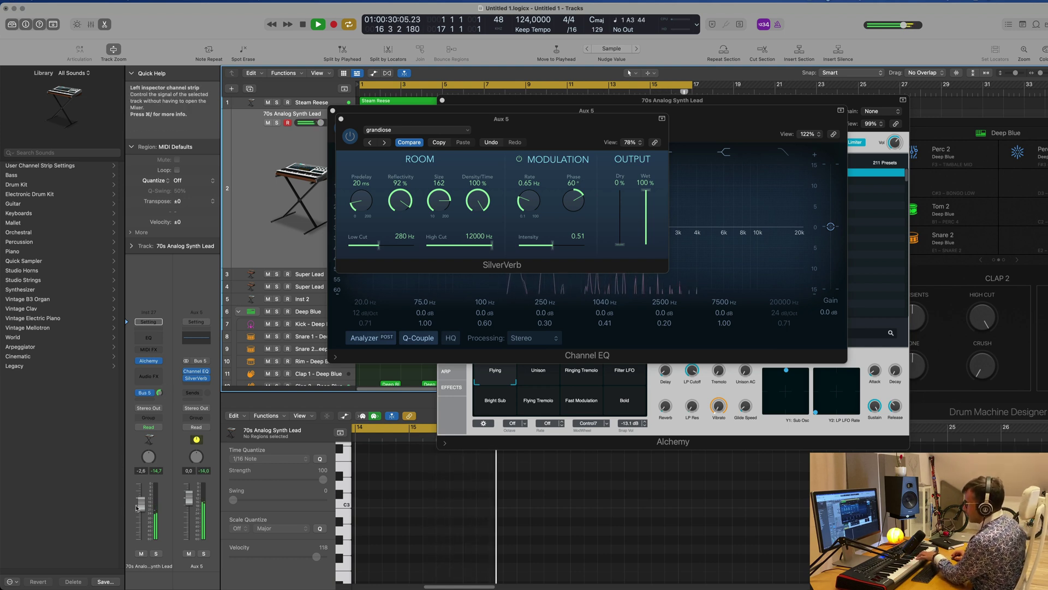
left_click_drag(137, 508, 137, 520)
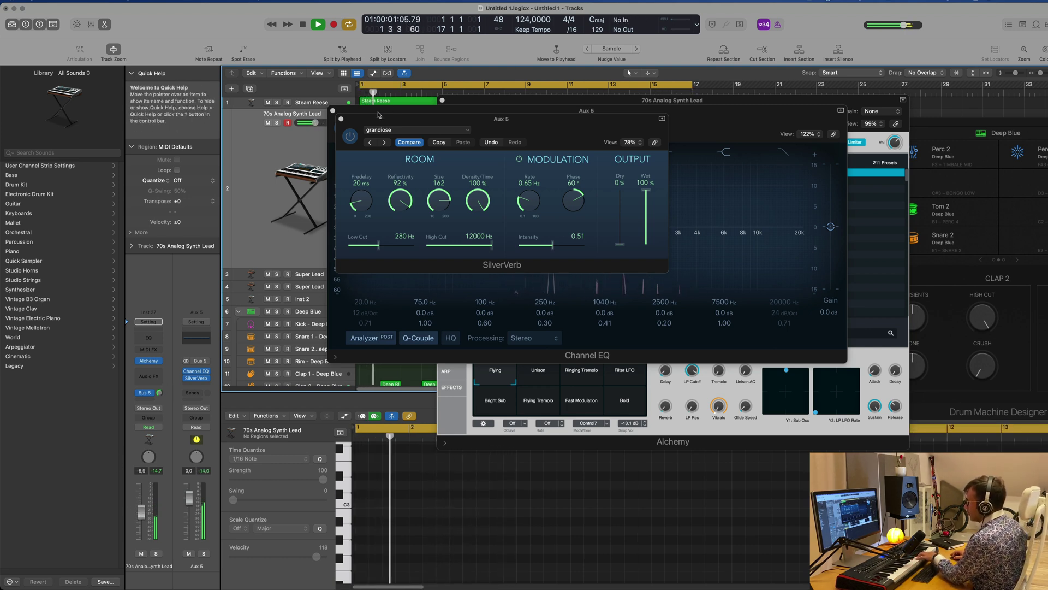
left_click(340, 118)
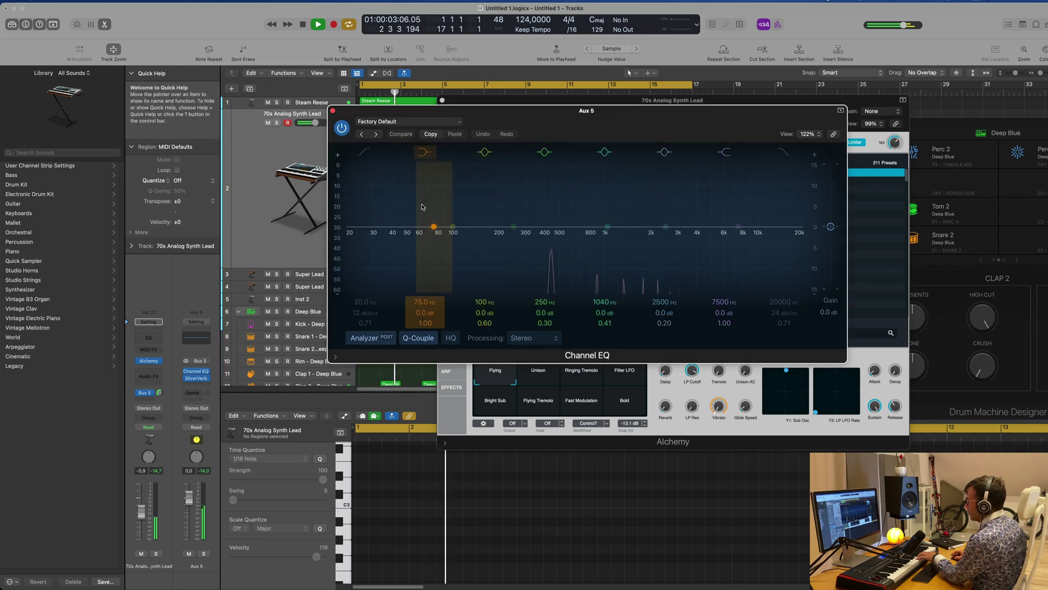
left_click(333, 112)
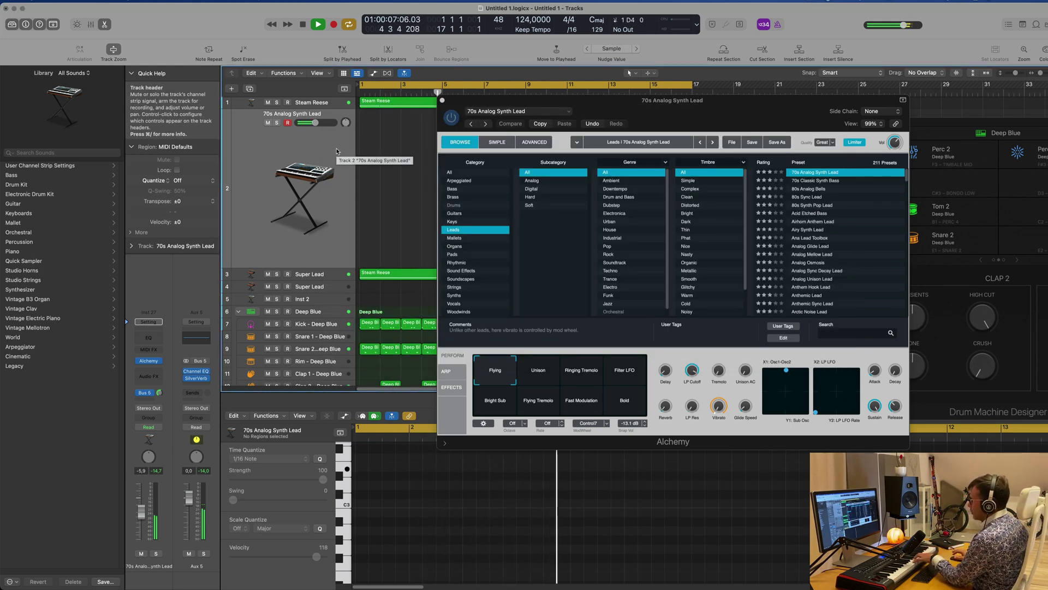
Step: Set the lead track's volume to -4.9 dB and, in Alchemy, set LP Cutoff to 70.8 % with the Unison snapshot
left_click_drag(142, 513, 142, 511)
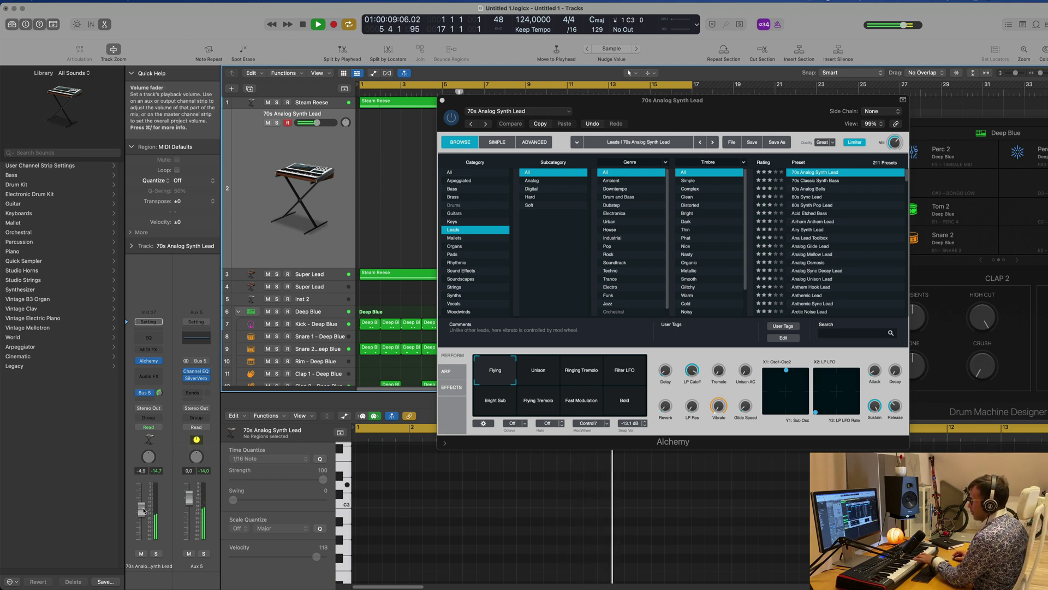
left_click_drag(695, 378, 693, 389)
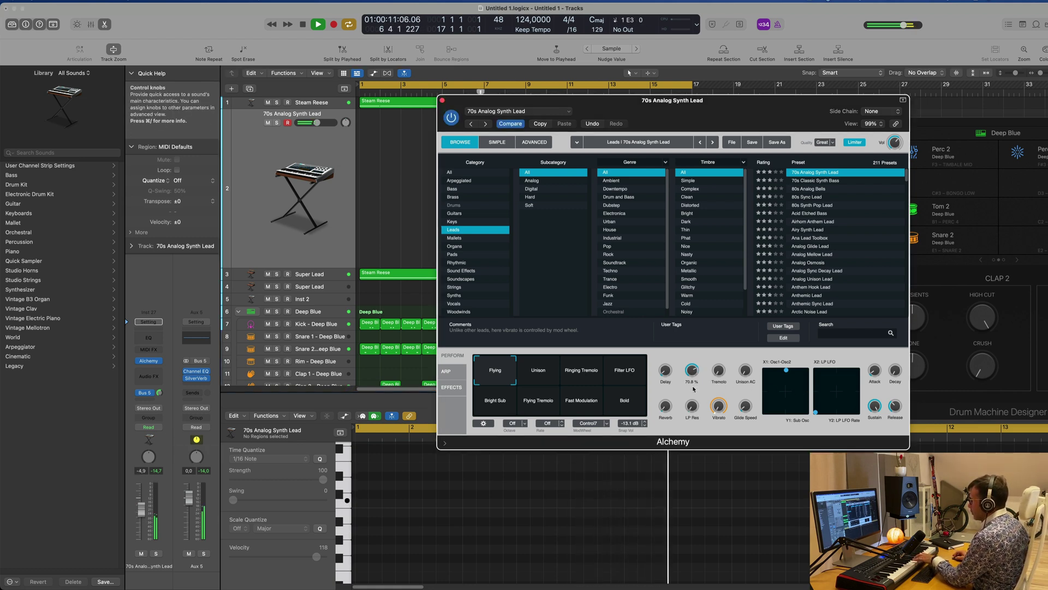
left_click(545, 374)
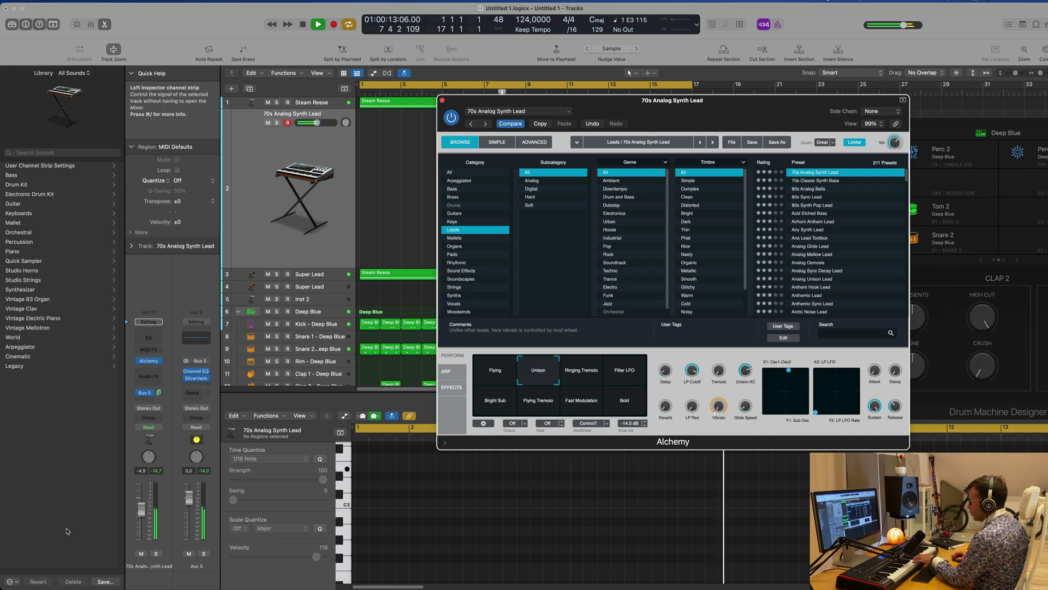
Step: Record a lead part on the 70s Analog Synth Lead track and set the track's volume to -3.9 dB
left_click_drag(141, 509, 141, 521)
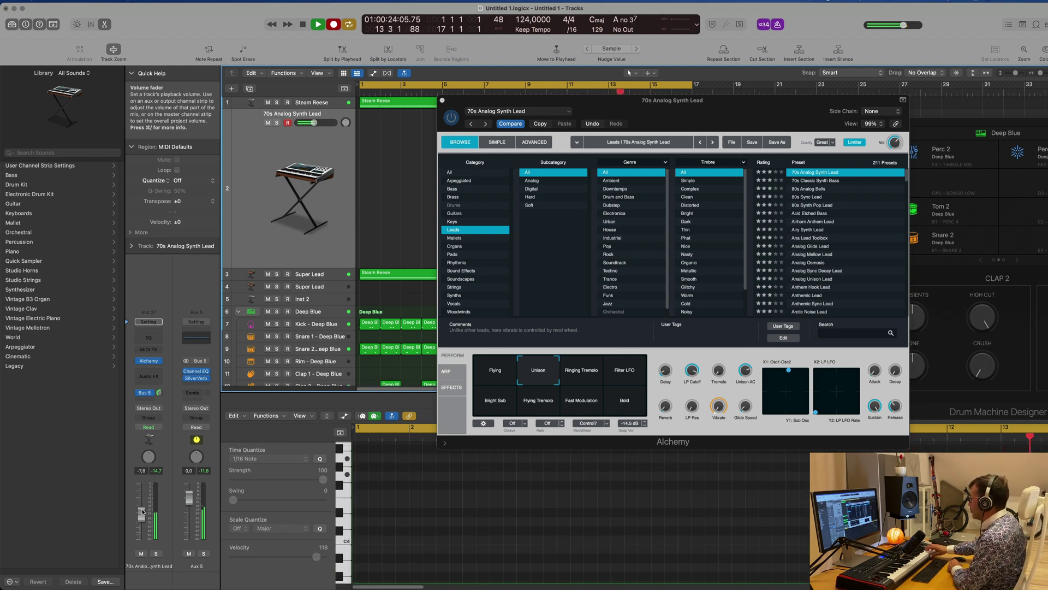
key("space")
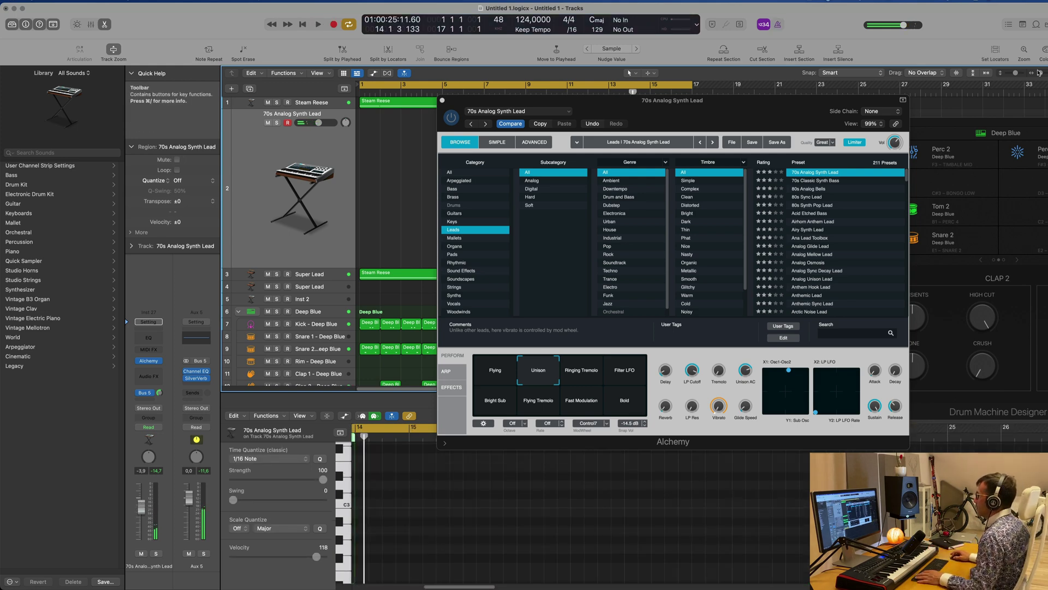
Step: Move the Alchemy window aside, shift the recorded lead region to bar 1, and play from the start
left_click_drag(792, 118, 1047, 160)
left_click_drag(607, 117, 400, 120)
key("Return")
key("space")
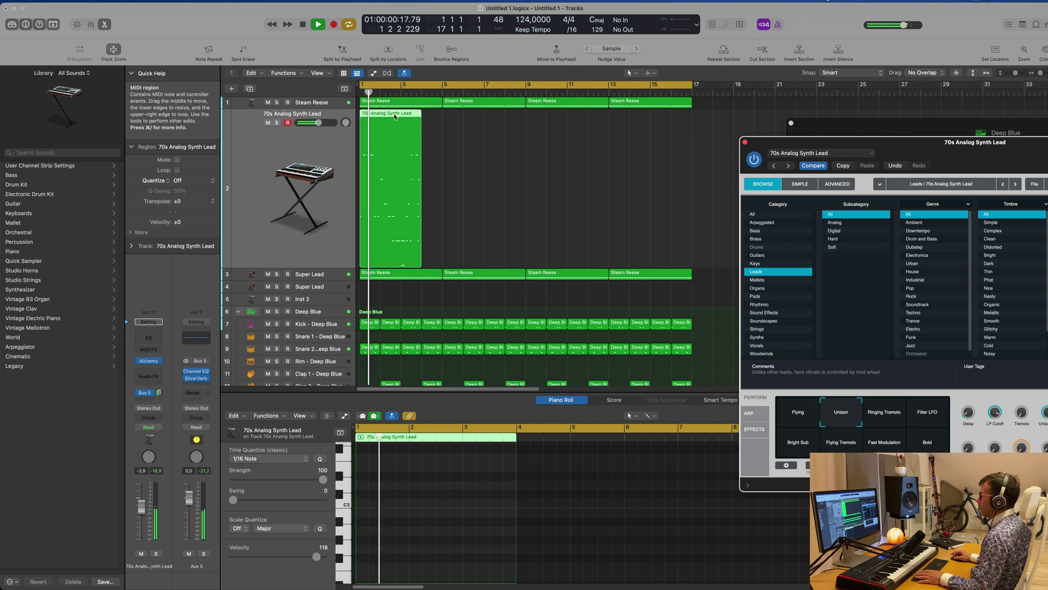
Step: Open the lead region in the Piano Roll and raise its first note to the pitch of the three notes following it
double_click(396, 117)
double_click(395, 116)
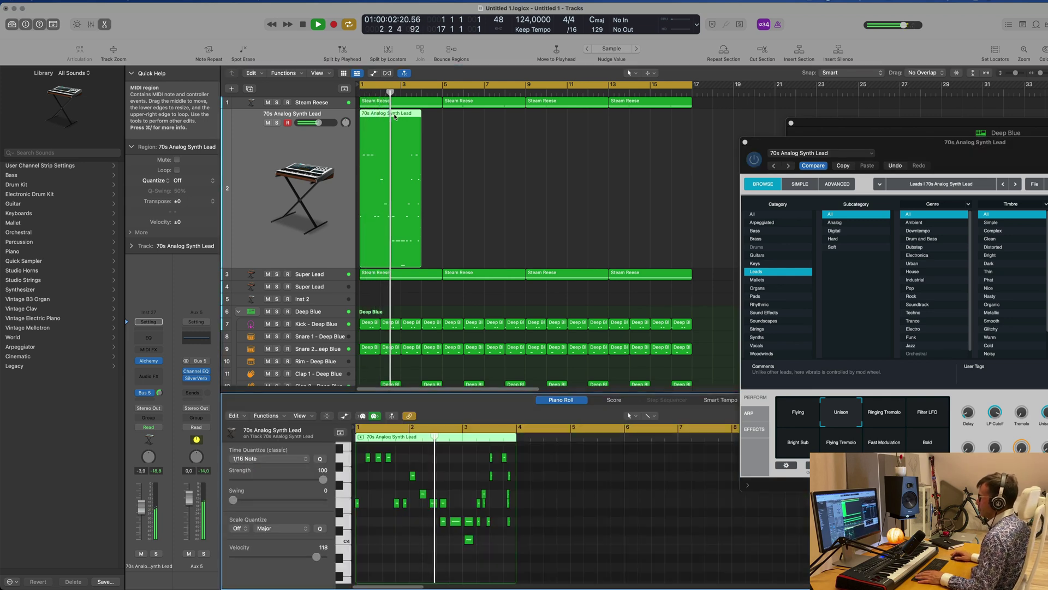
key("super+Right")
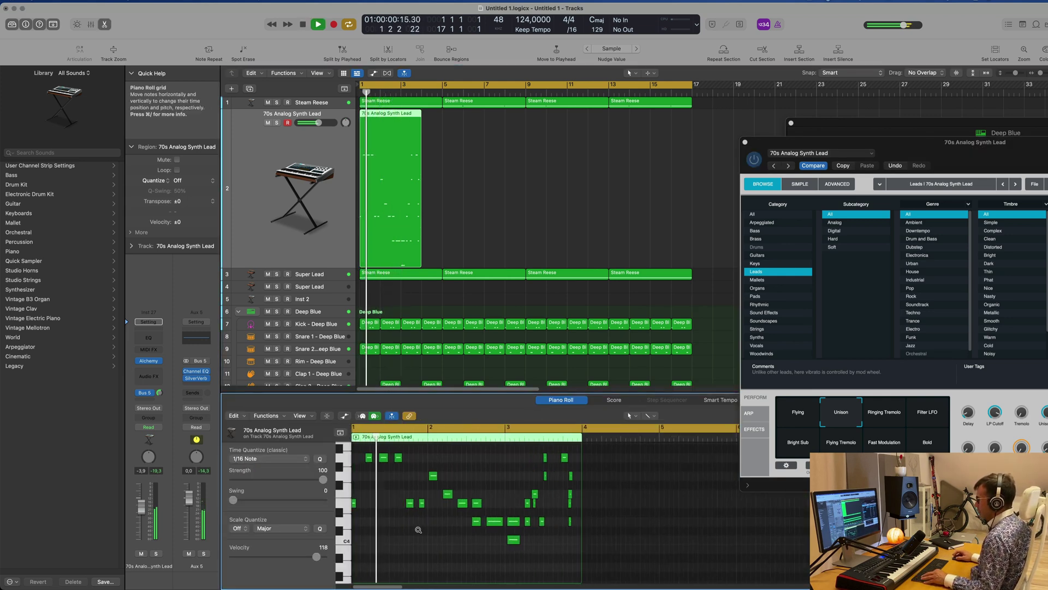
scroll(386, 508, "left", 2)
key("Return")
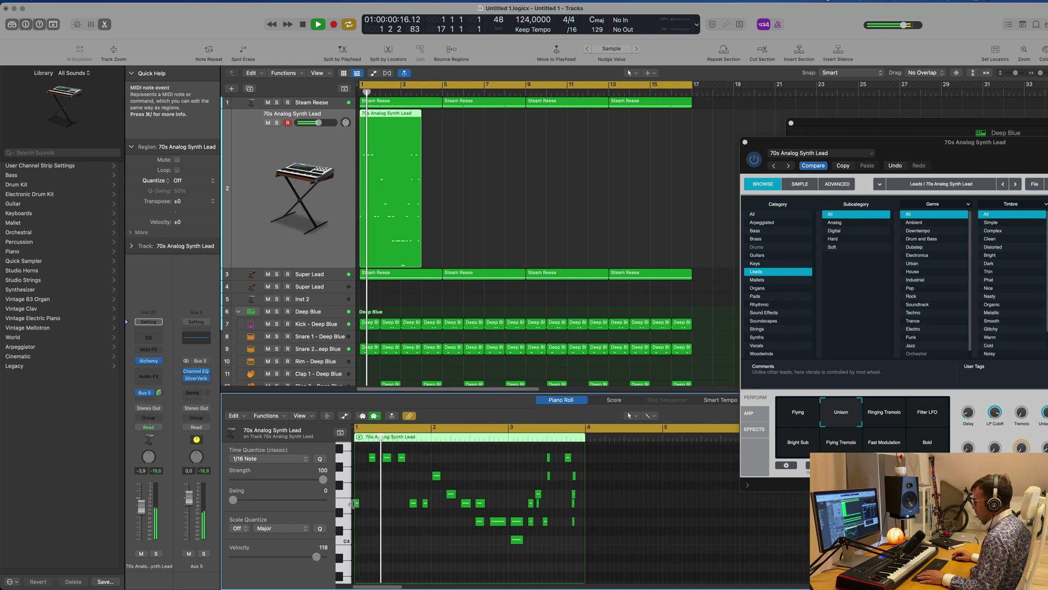
left_click_drag(358, 502, 357, 465)
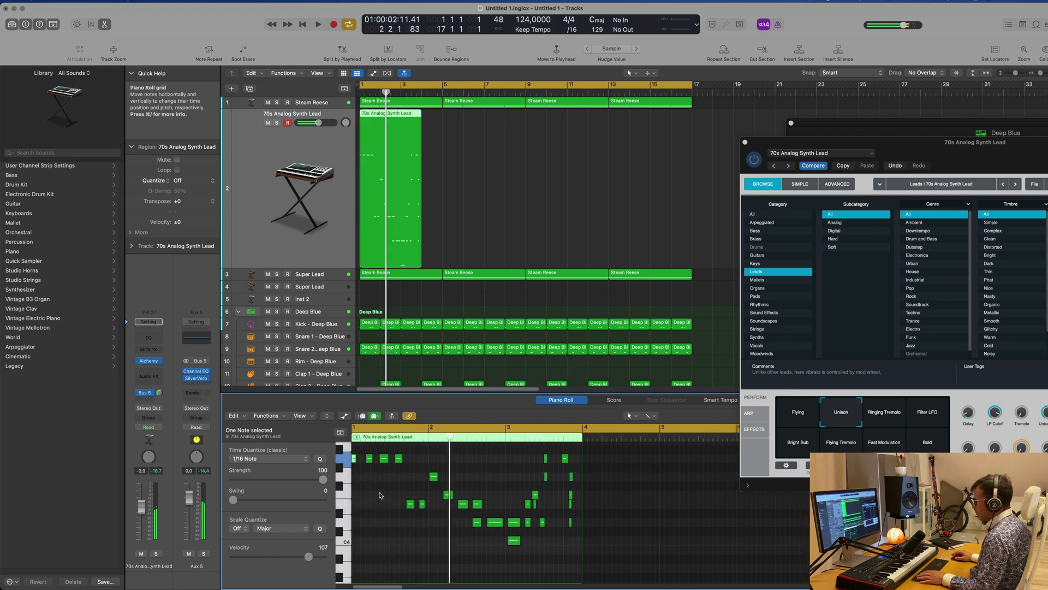
Step: Replay the lead region and delete the lower of the two simultaneous notes in the second half of bar 2
key("super+a")
key("space")
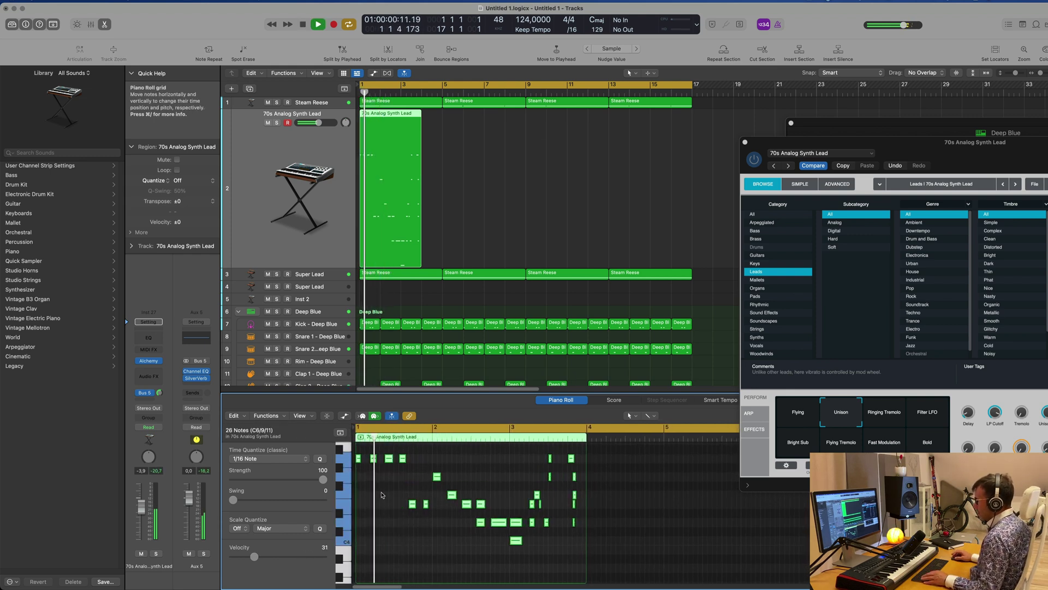
scroll(391, 496, "up", 3)
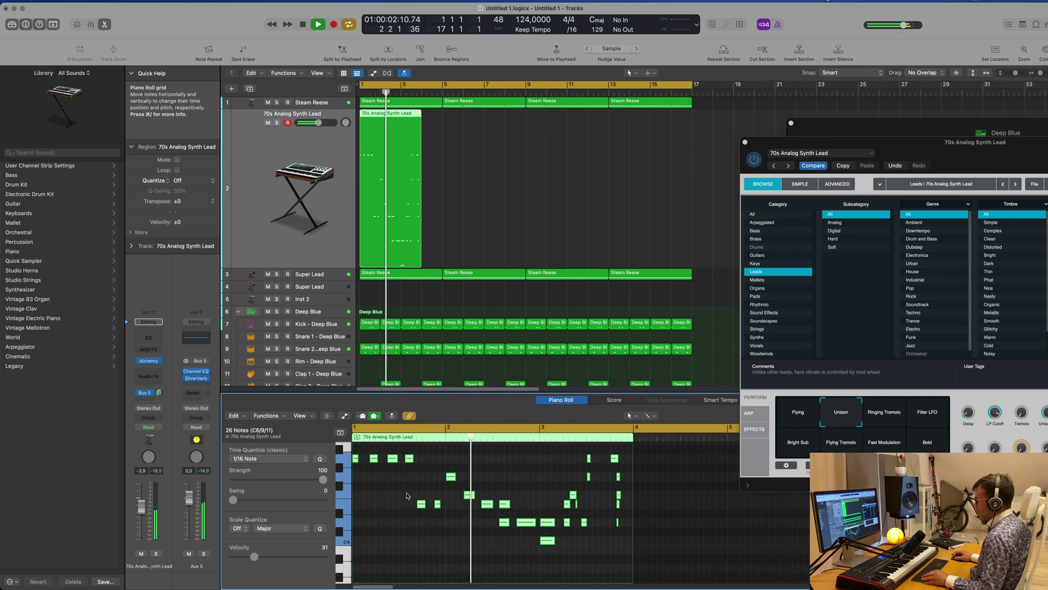
scroll(404, 495, "down", 2)
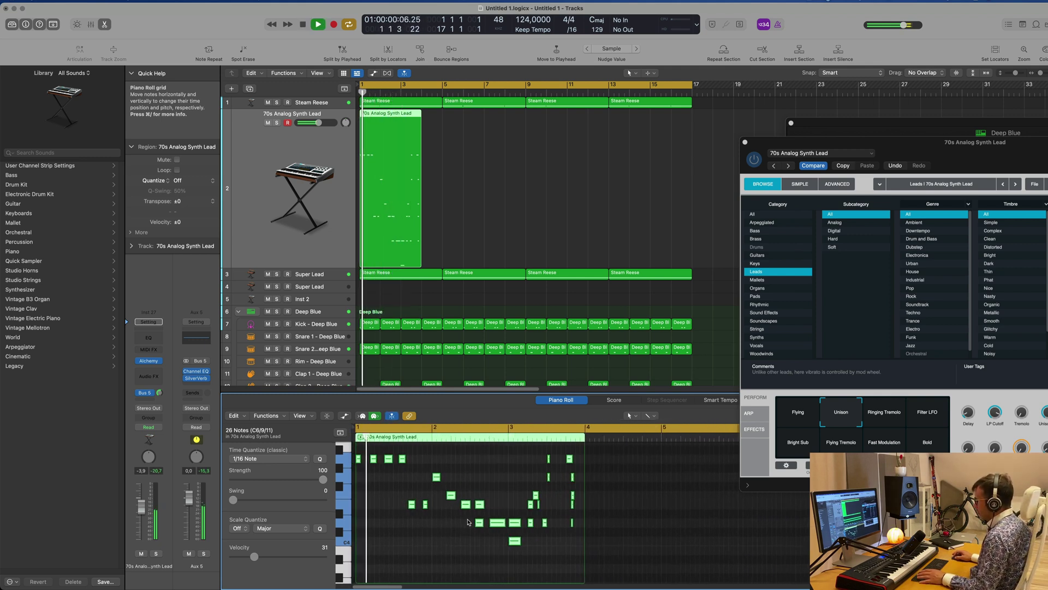
left_click(477, 523)
key("Delete")
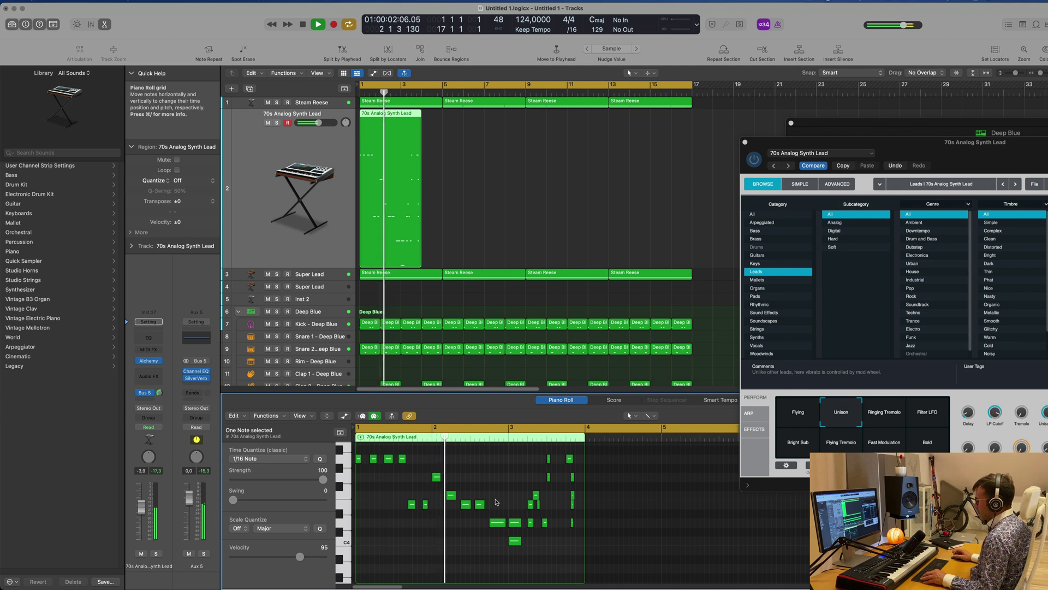
Step: Stop playback and delete all lead notes from bar 3 onward
key("space")
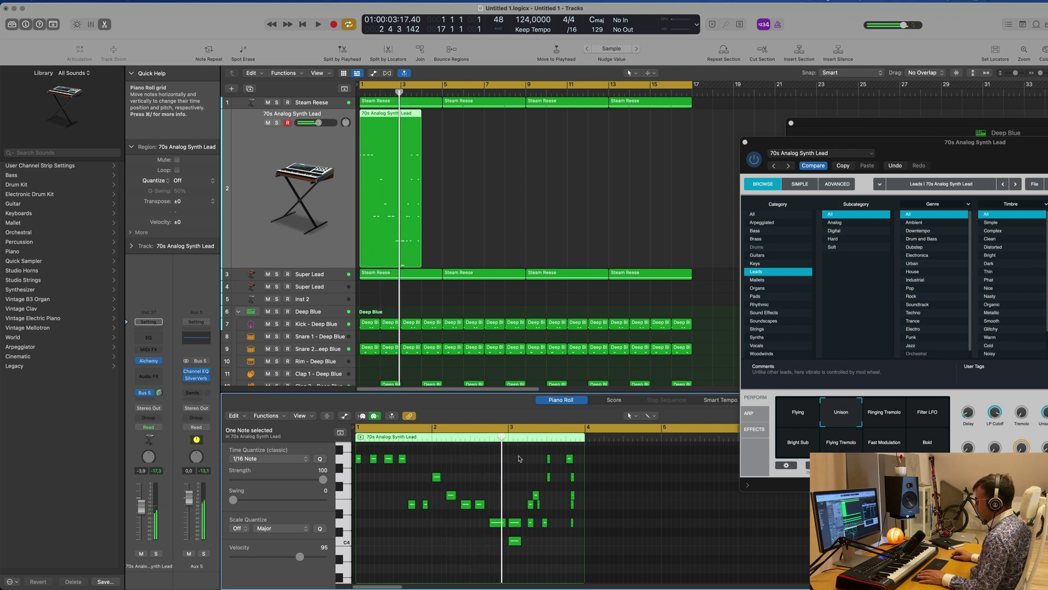
left_click_drag(520, 458, 584, 566)
key("Delete")
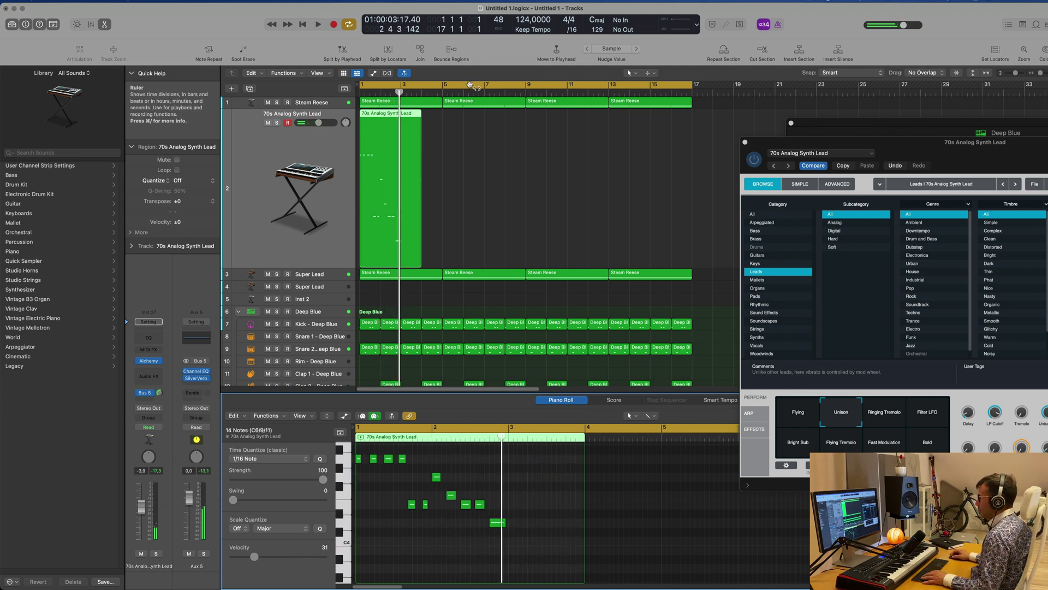
Step: Split the lead region at bar 3, delete the empty remainder, and restart playback
left_click(402, 114)
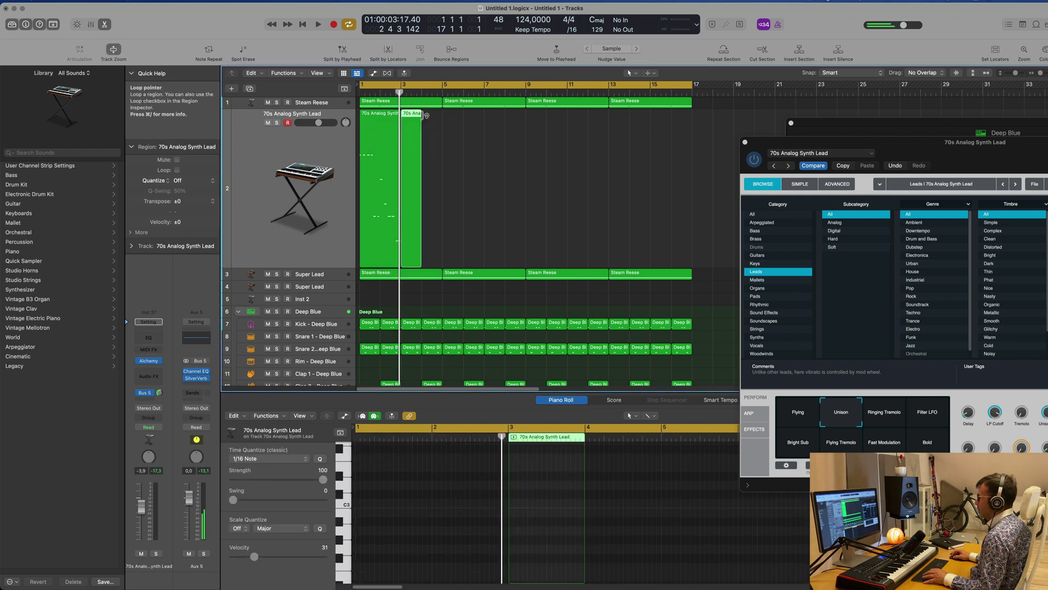
key("Delete")
key("space")
Step: Repeat the two-bar lead region seven times so it fills all 16 bars
left_click(369, 142)
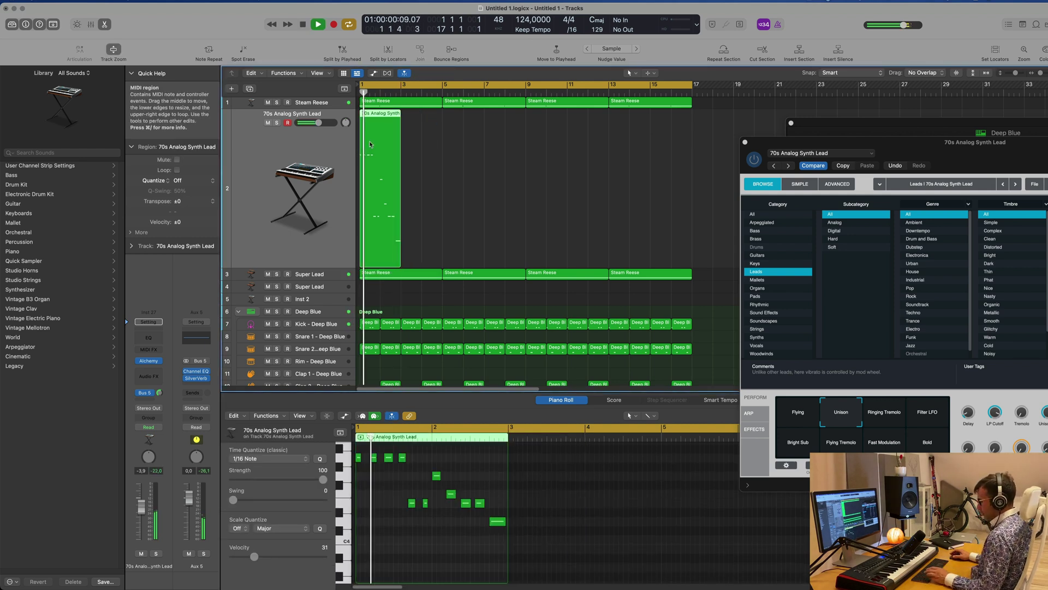
key("super+r")
key("super+r")
key("super+r")
key("super+r")
key("super+r")
key("super+r")
key("super+r")
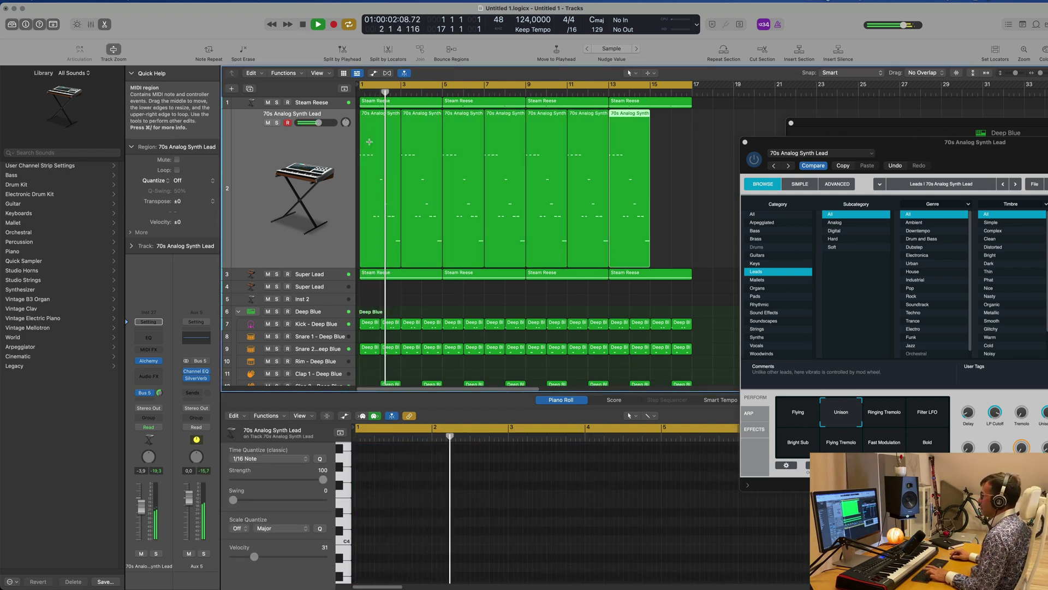
Step: Try Alchemy's Ringing Tremolo and Filter LFO snapshots on the lead, and lower the track volume to -7.2 dB
left_click_drag(890, 141, 536, 140)
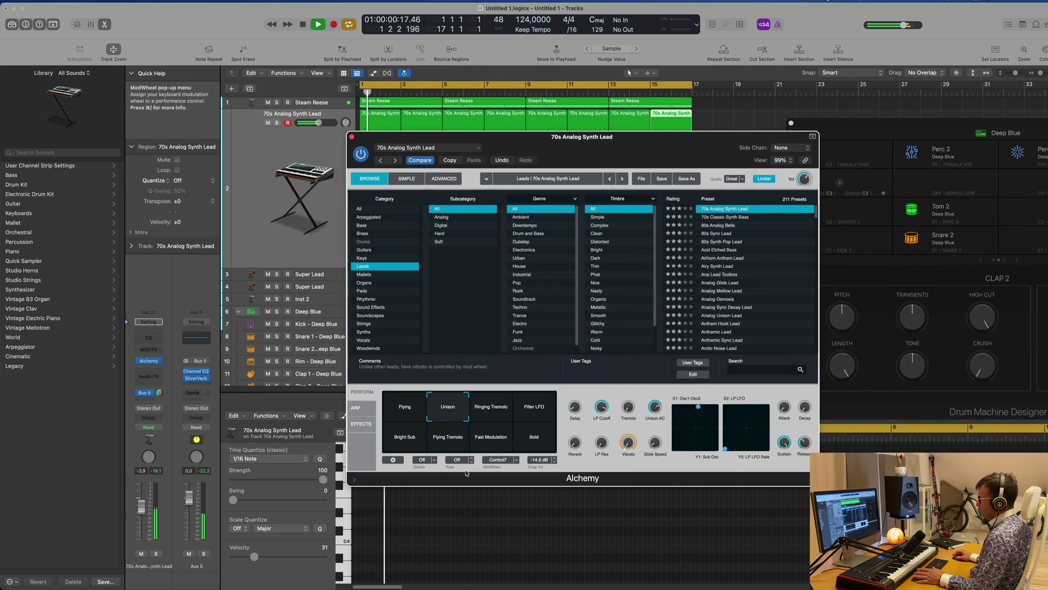
left_click(502, 415)
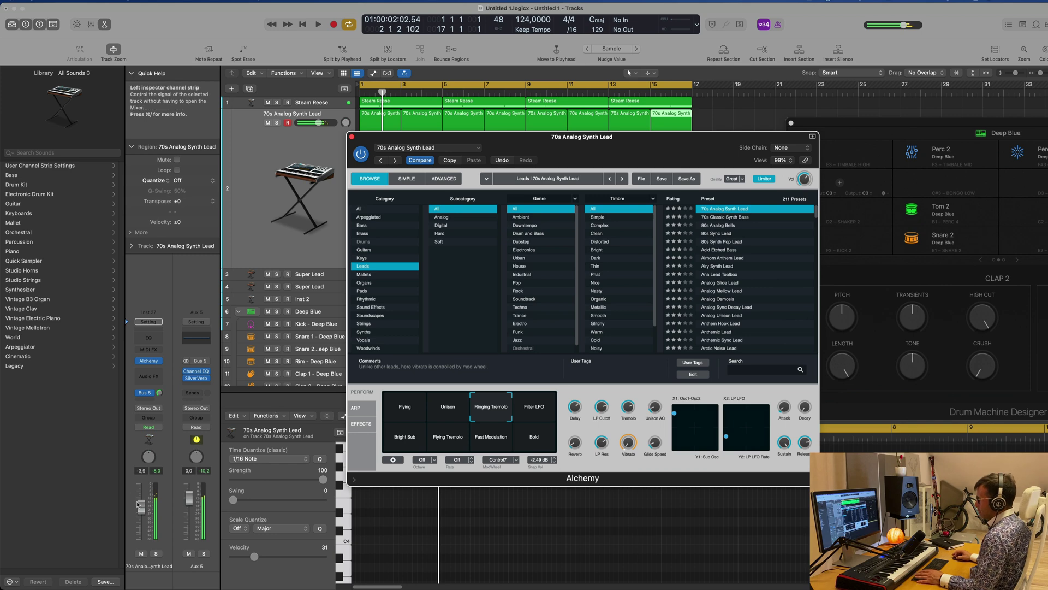
key("space")
left_click(535, 418)
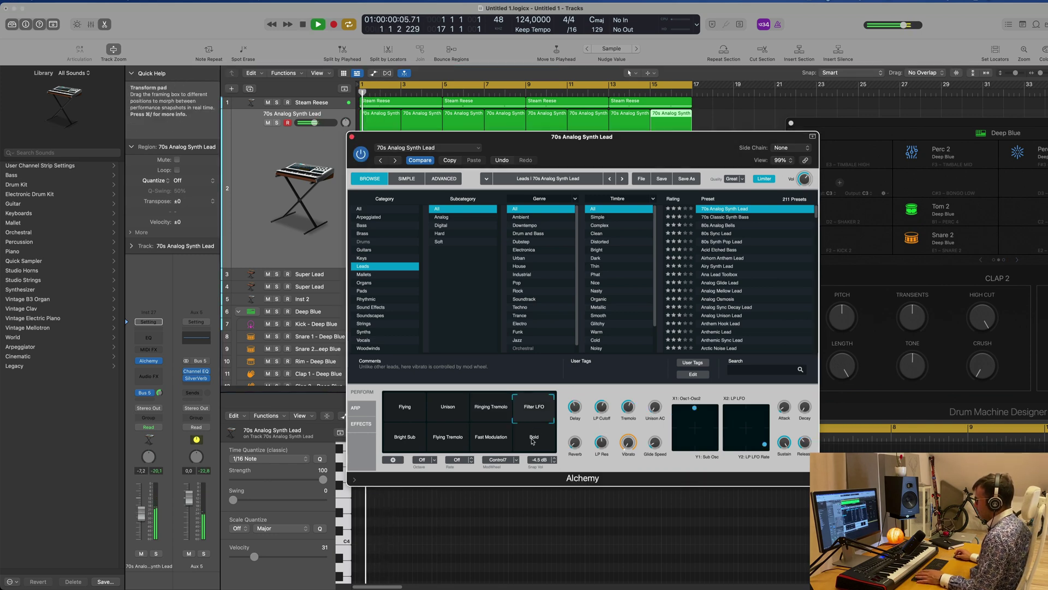
Step: Audition the Bold and Fast Modulation snapshots in Alchemy, and switch the lead to Flying Tremolo
left_click_drag(548, 380, 614, 360)
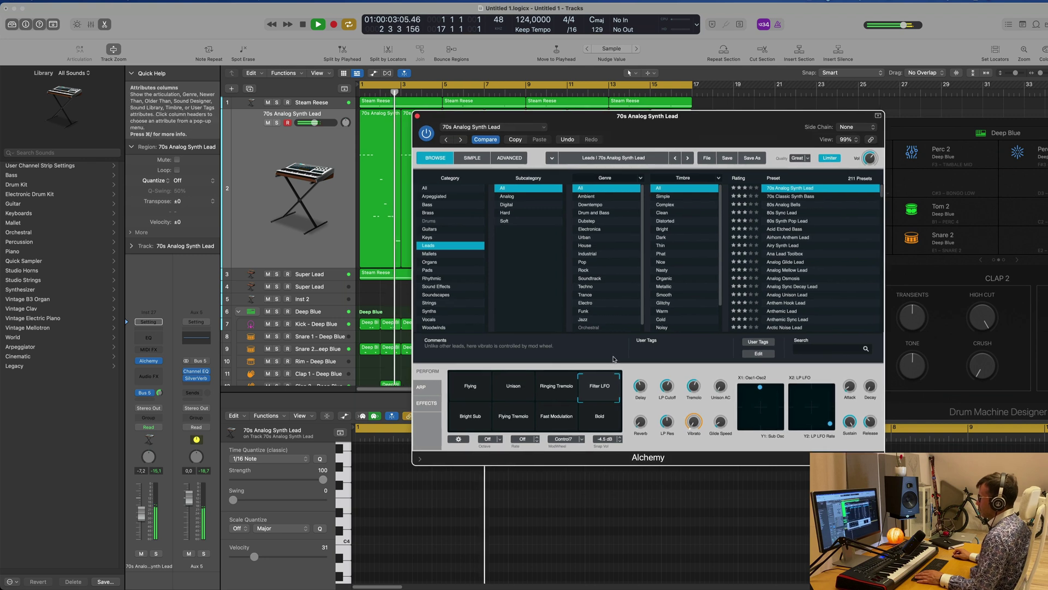
left_click(595, 419)
left_click(556, 418)
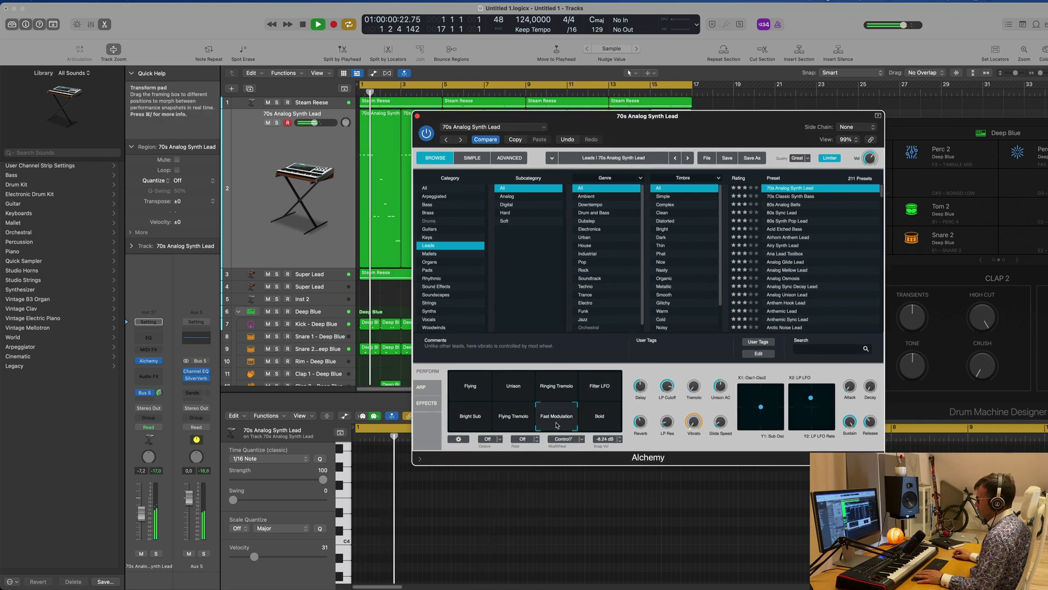
left_click(513, 417)
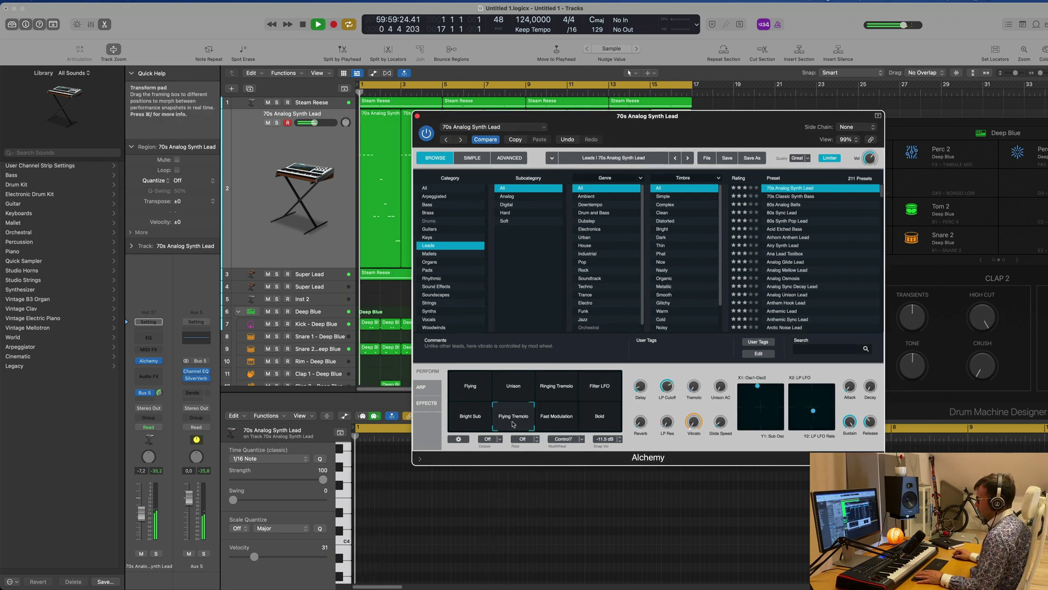
Step: Audition Alchemy's Bright Sub snapshot on the lead and return to Flying Tremolo
left_click(470, 419)
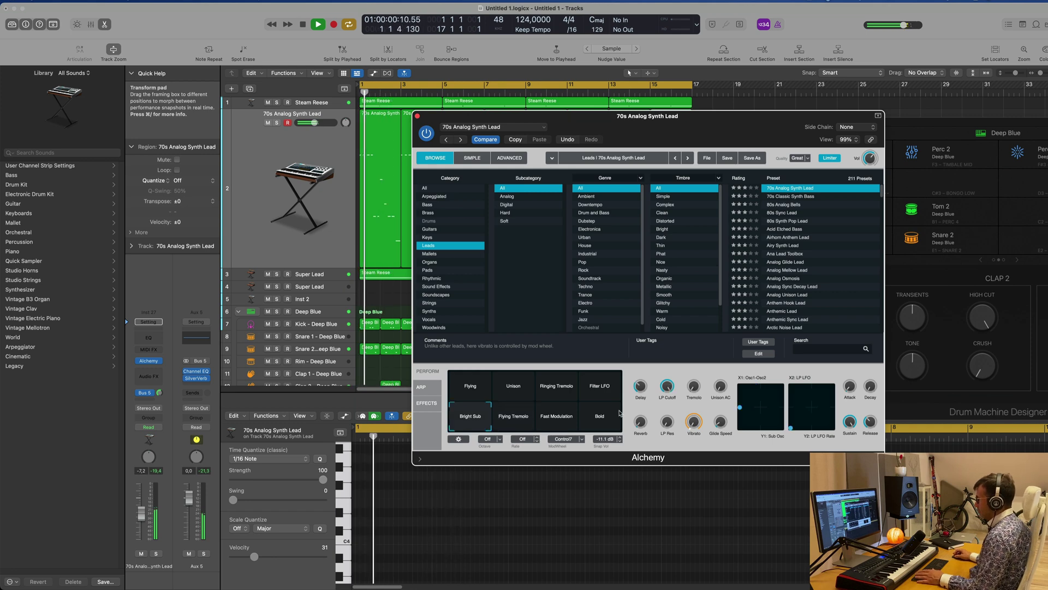
left_click(513, 419)
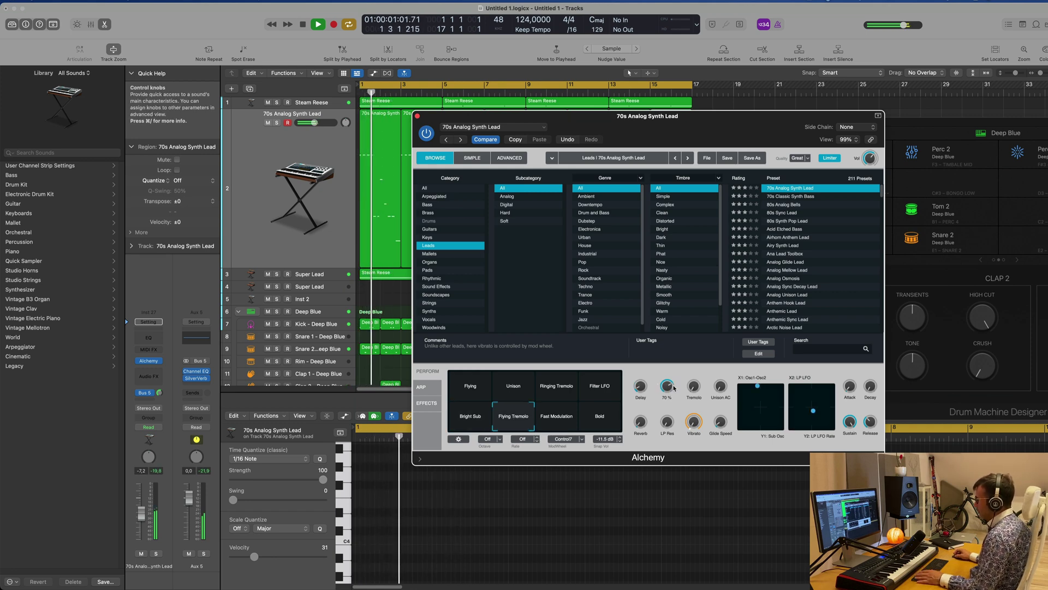
left_click_drag(736, 129, 813, 80)
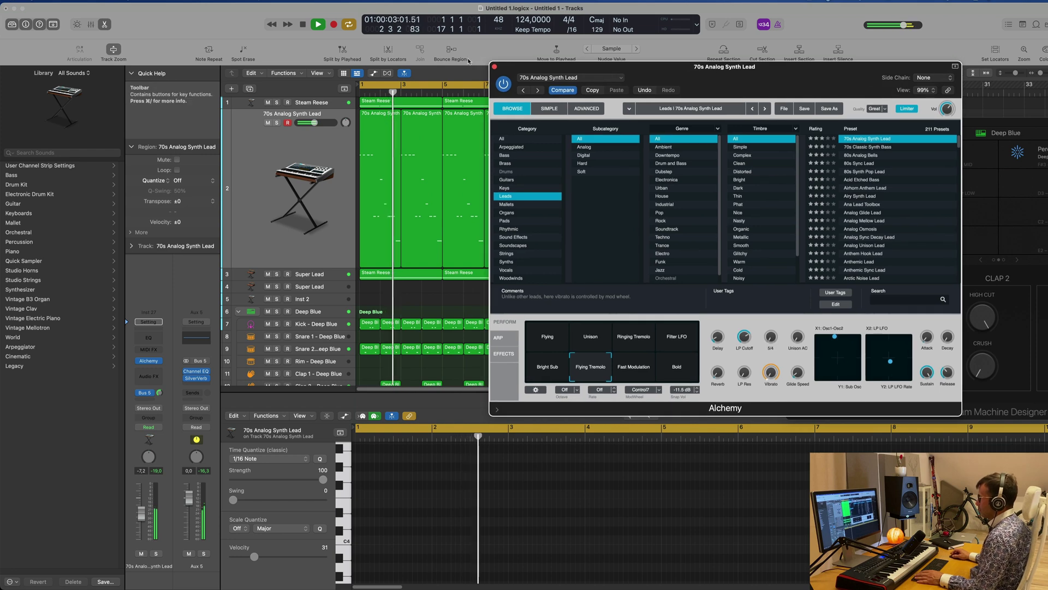
Step: Select all of the 70s Analog Synth Lead regions, raise the track's volume slightly, and close Alchemy
key("super+a")
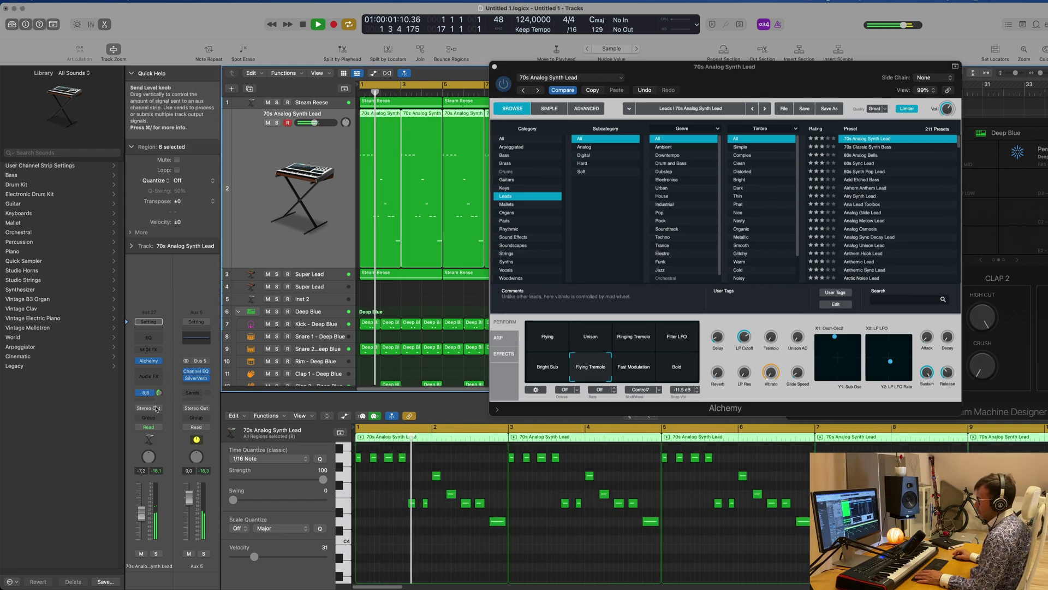
left_click_drag(143, 515, 143, 509)
left_click_drag(725, 82, 690, 126)
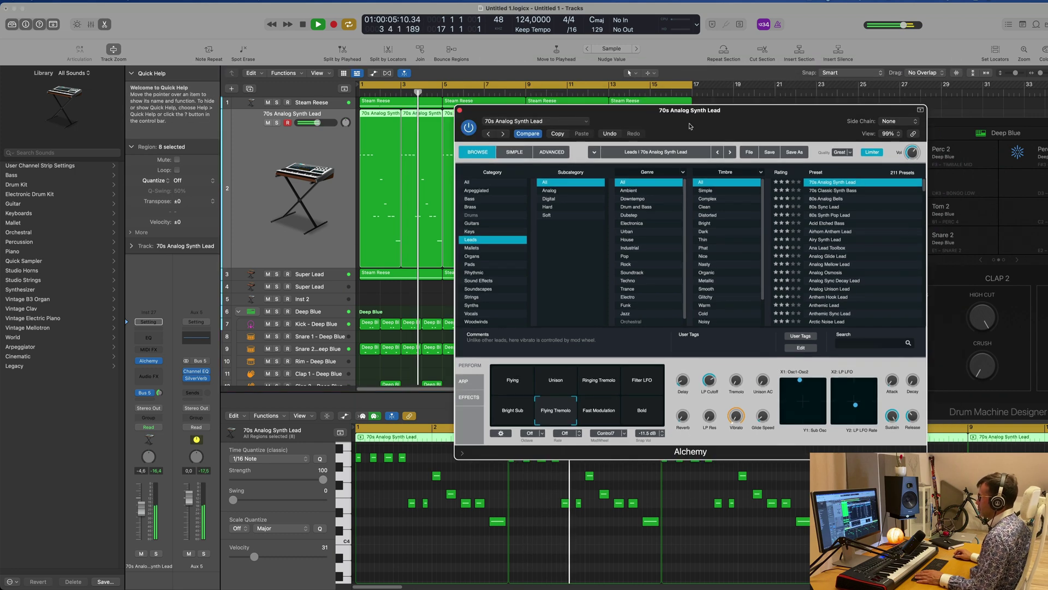
left_click(460, 110)
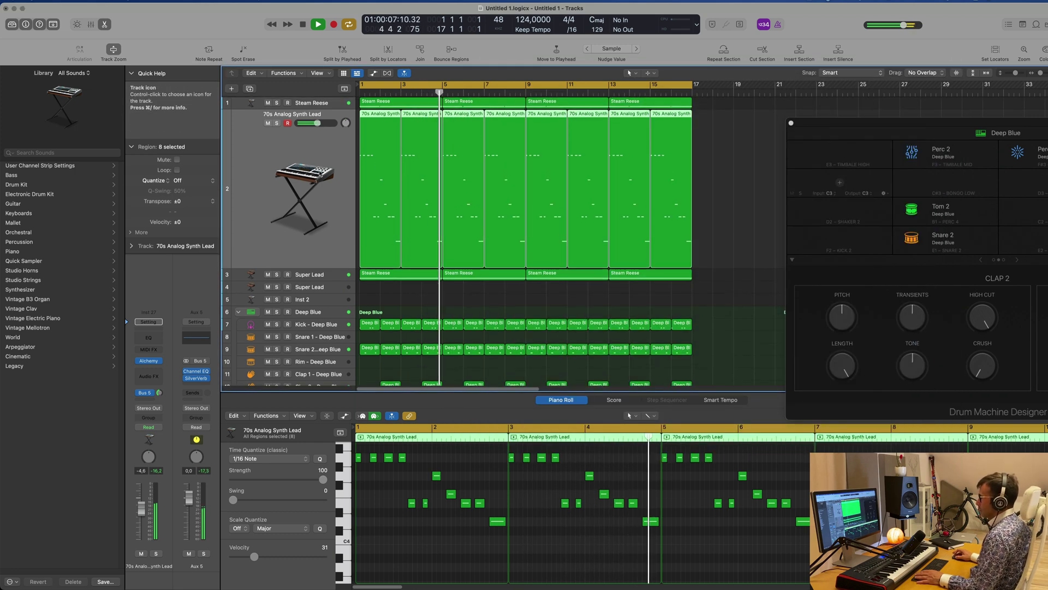
key("space")
Step: Insert a Compressor on the Steam Reese bass track and set its side chain to Kick - Deep Blue (Inst 3)
left_click(330, 103)
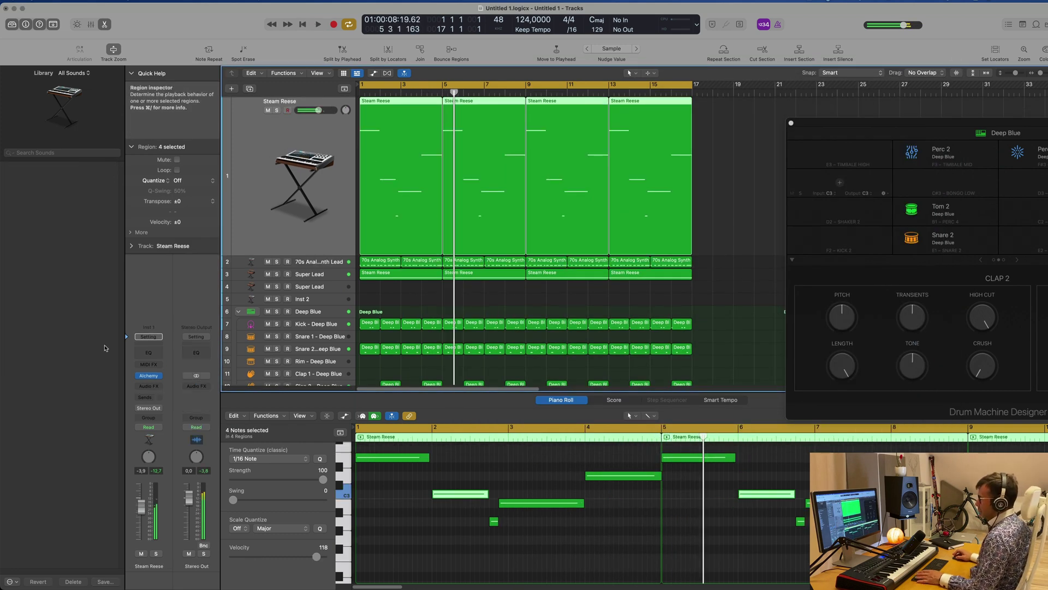
key("space")
key("space")
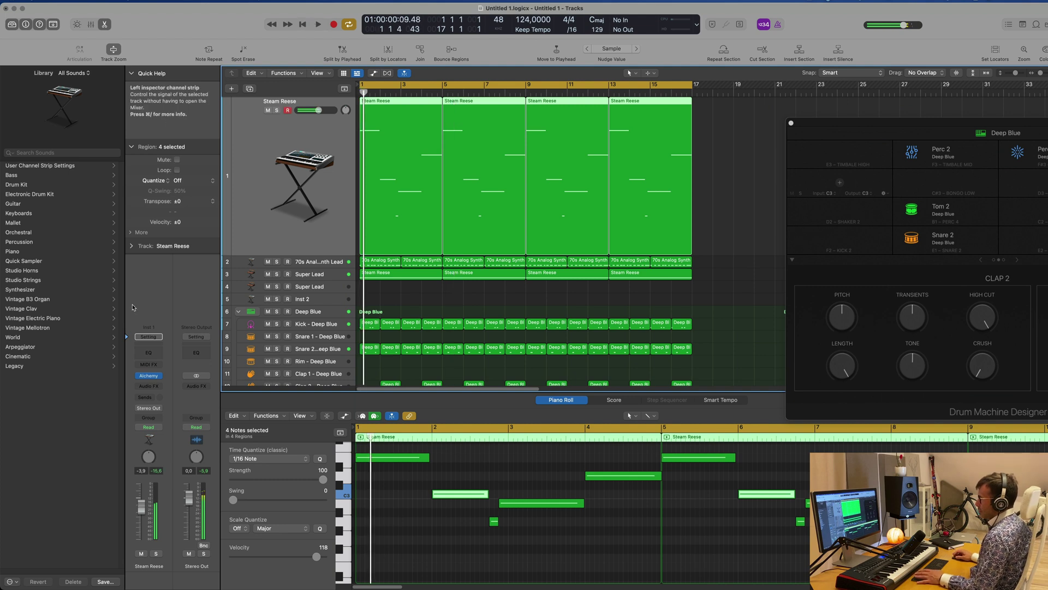
left_click(161, 387)
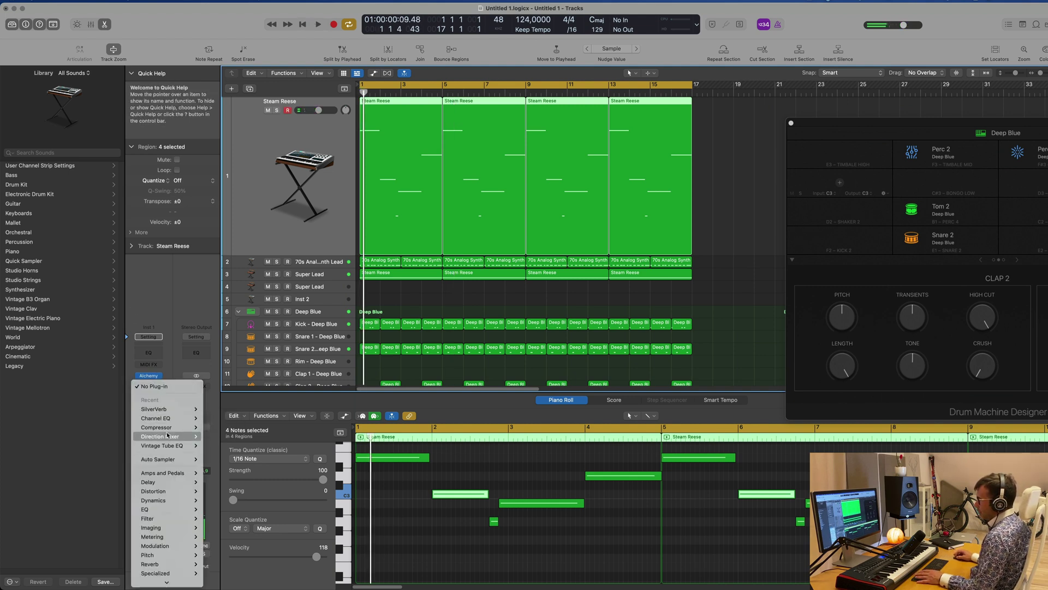
left_click(216, 427)
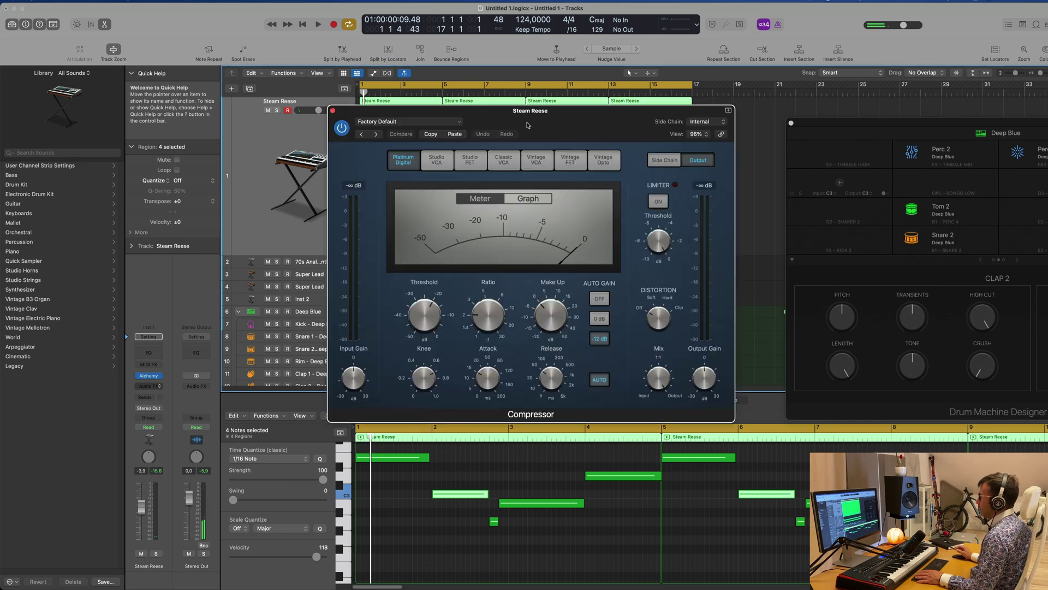
left_click(763, 114)
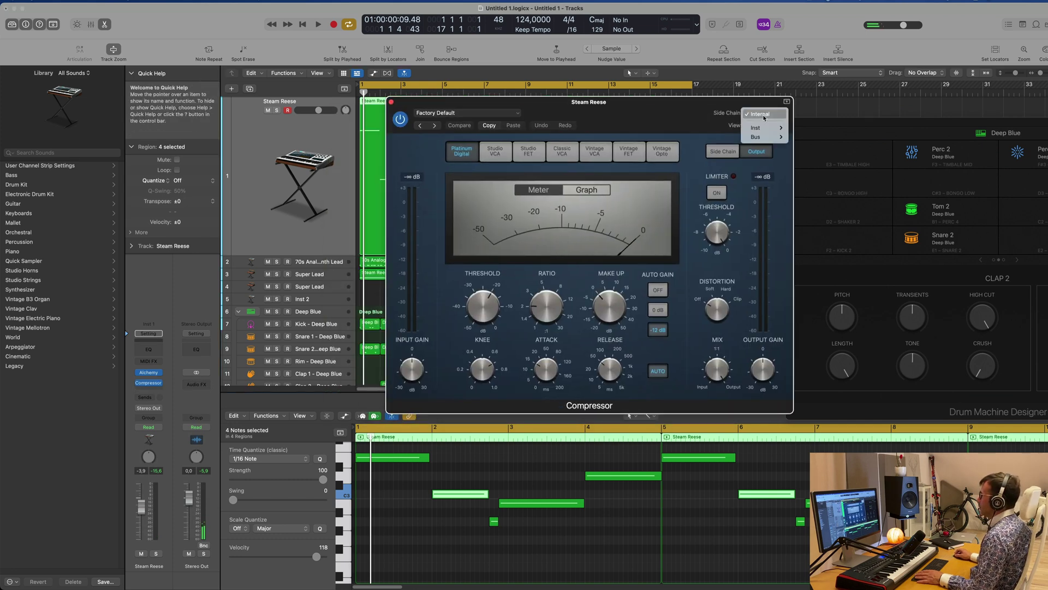
mouse_move(773, 128)
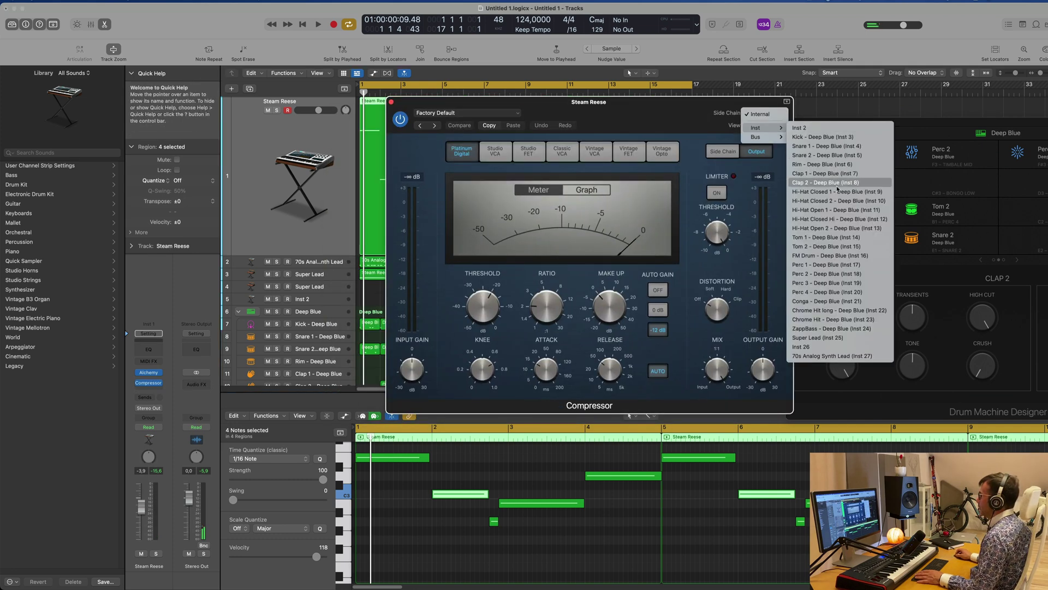
left_click(838, 140)
left_click_drag(648, 111, 724, 111)
key("space")
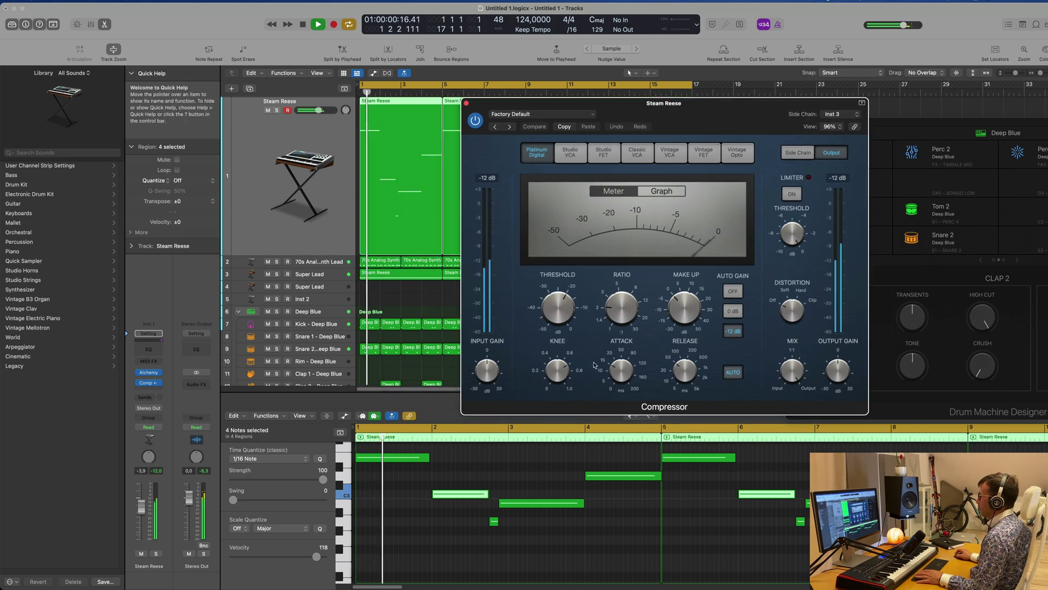
Step: Adjust the bass compressor's threshold during playback, set its ratio to about 4.1:1, and raise the output gain to about +2.5 dB
left_click_drag(572, 307, 562, 326)
key("space")
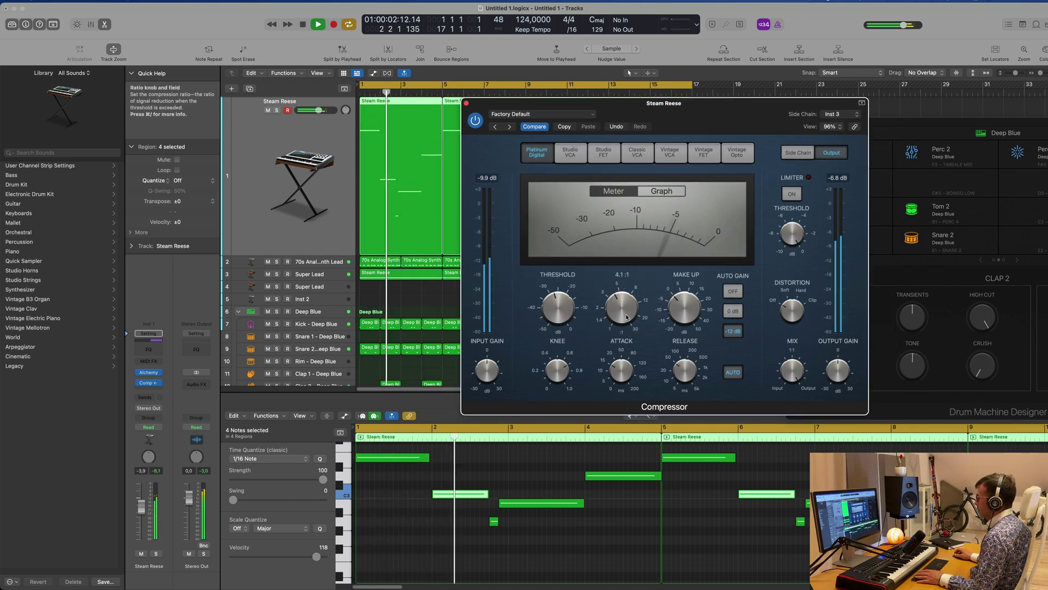
left_click_drag(568, 305, 566, 302)
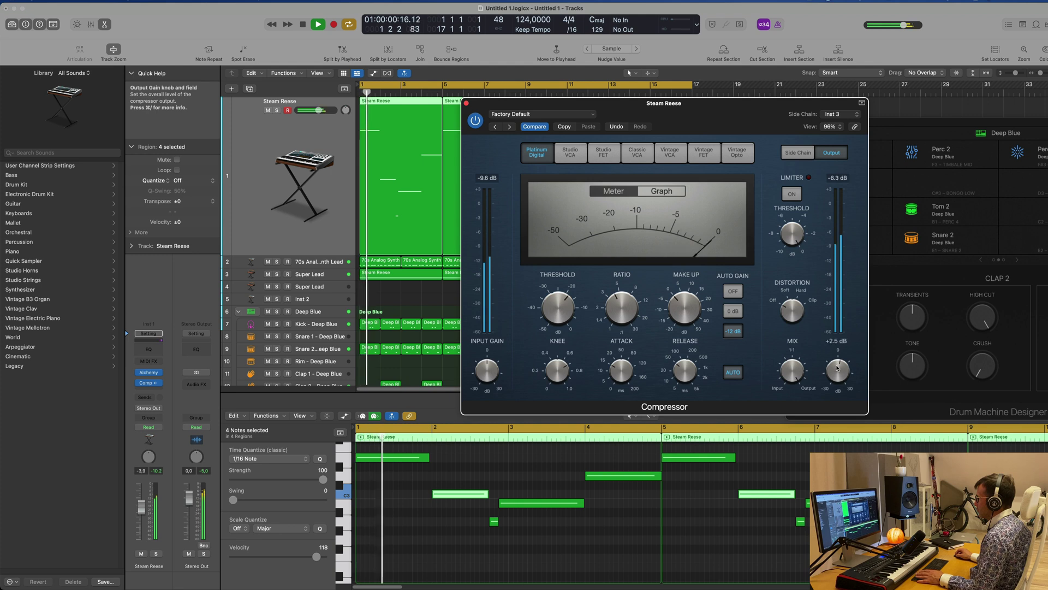
left_click_drag(850, 372, 837, 366)
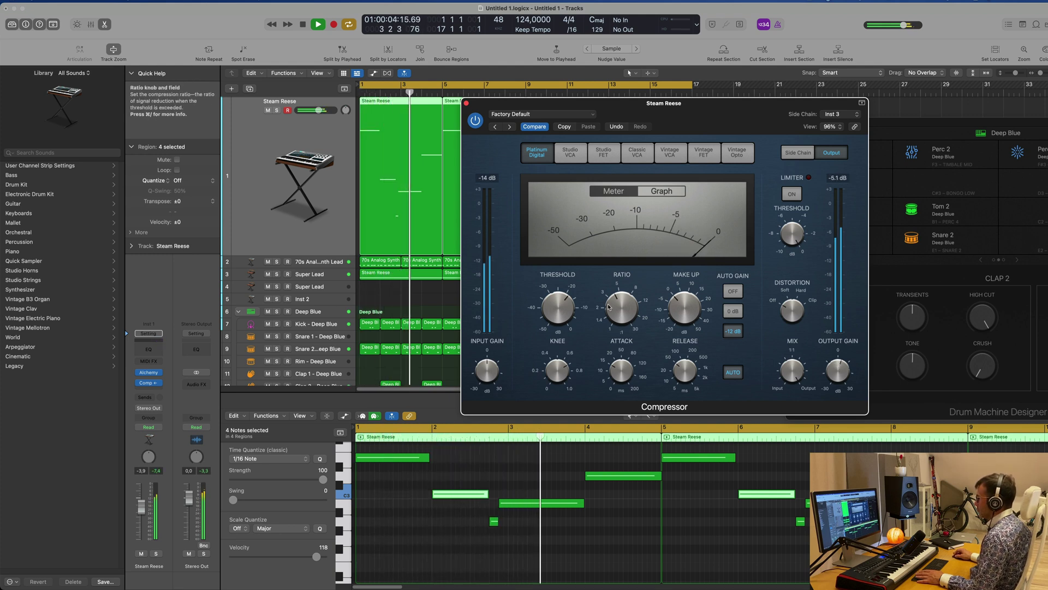
left_click(466, 103)
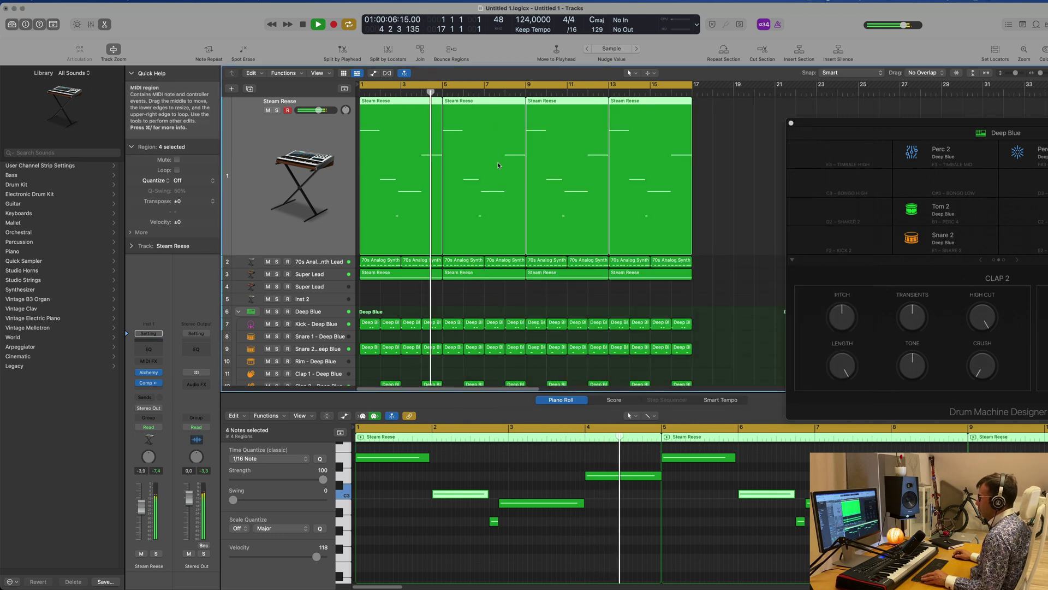
Step: Restart playback from the beginning and lower the Super Lead arpeggio track's volume to -13.4 dB
key("super+Left")
key("Return")
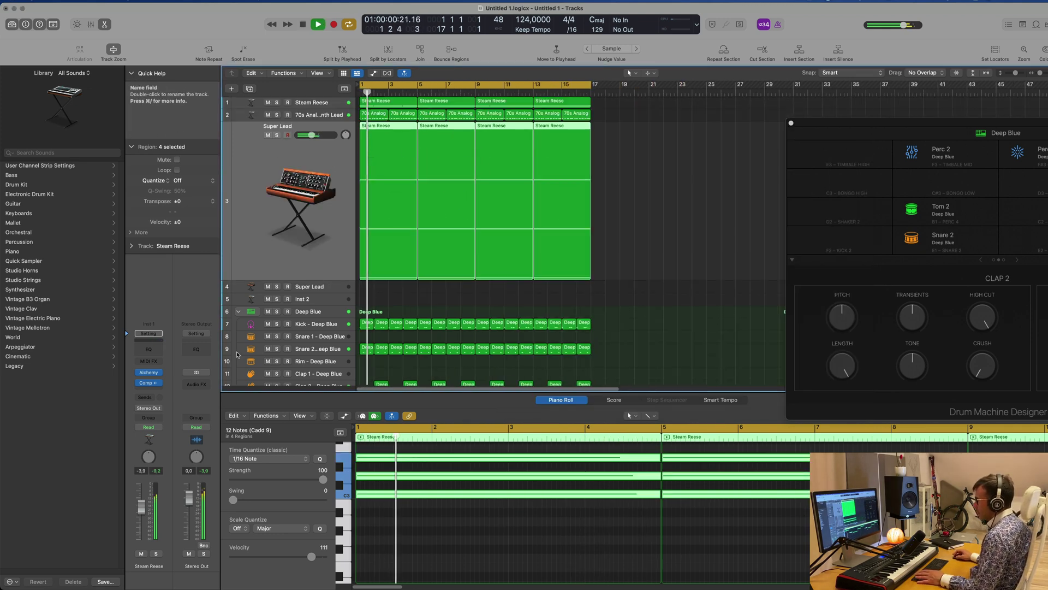
left_click(309, 274)
key("Return")
key("Return")
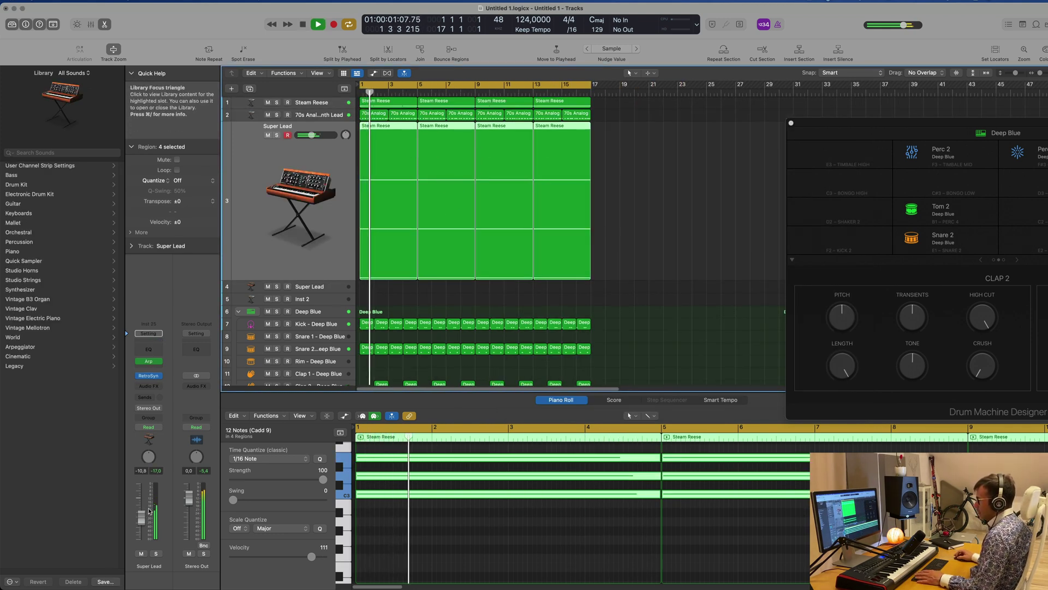
left_click_drag(143, 519, 141, 523)
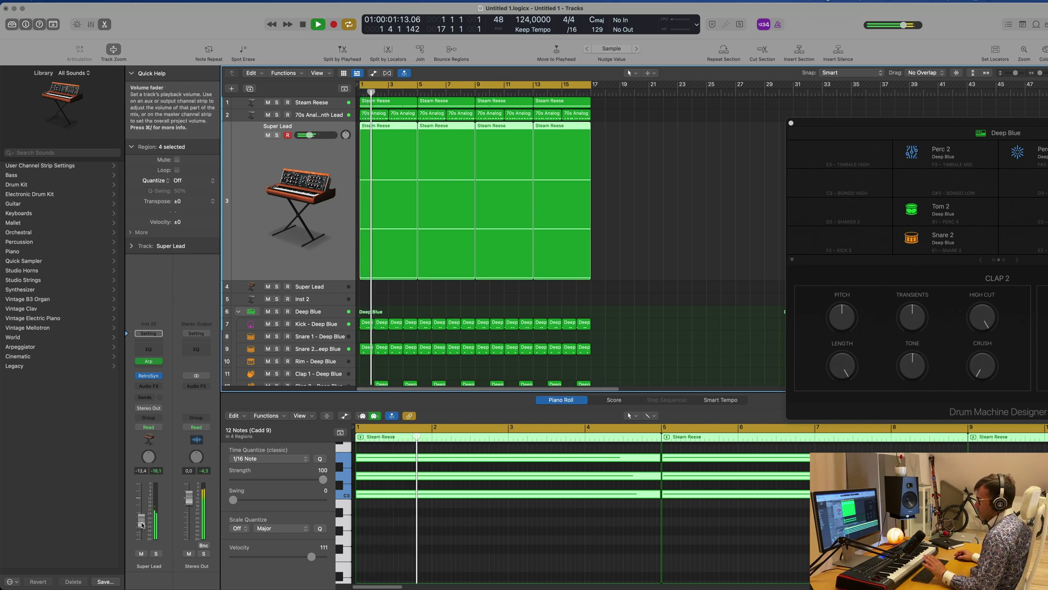
Step: Lower the 70s Analog Synth Lead track's volume to -5.1 dB and deselect its regions
left_click(344, 116)
key("Return")
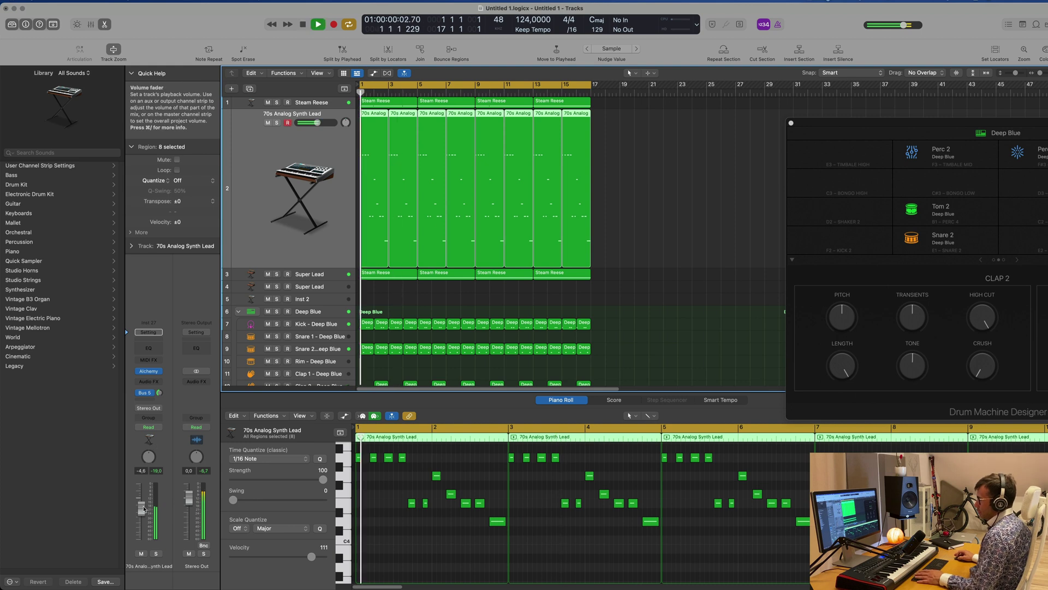
left_click(618, 295)
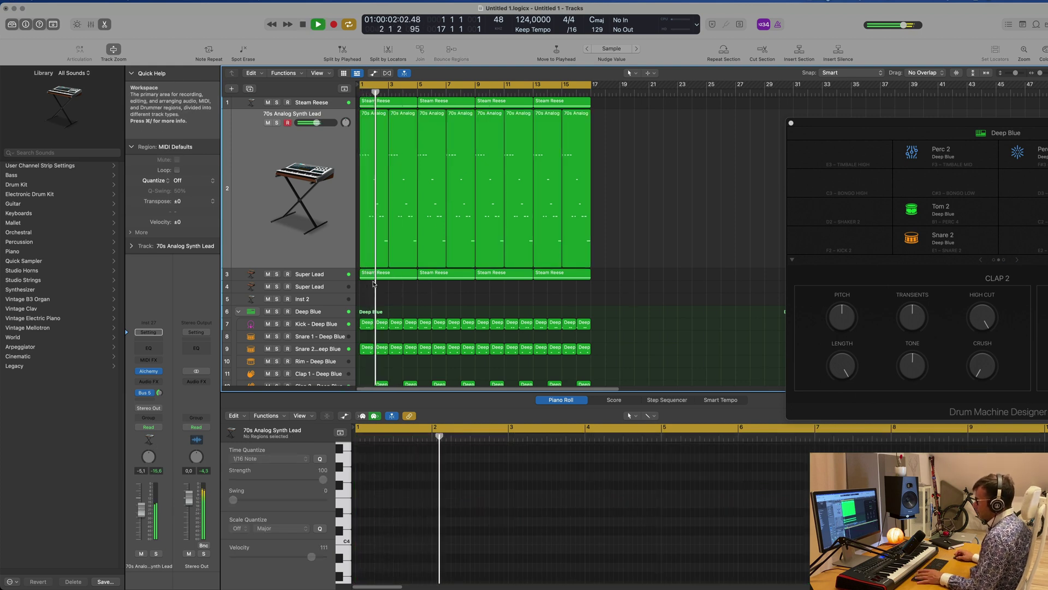
Step: Add a send to Bus 5 (Aux 5) on the empty Inst 2 track
left_click(330, 289)
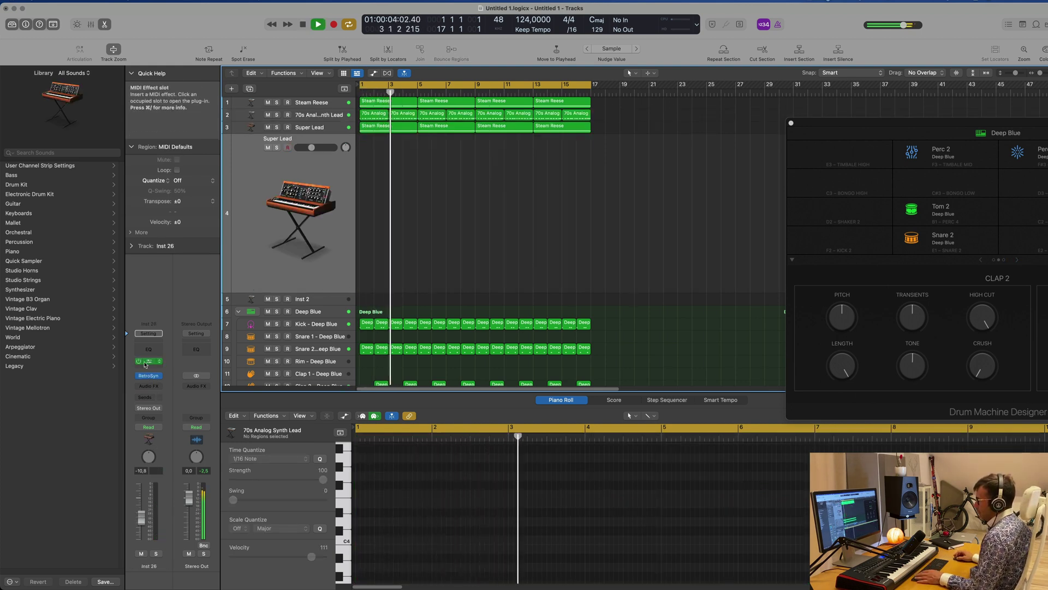
left_click(324, 304)
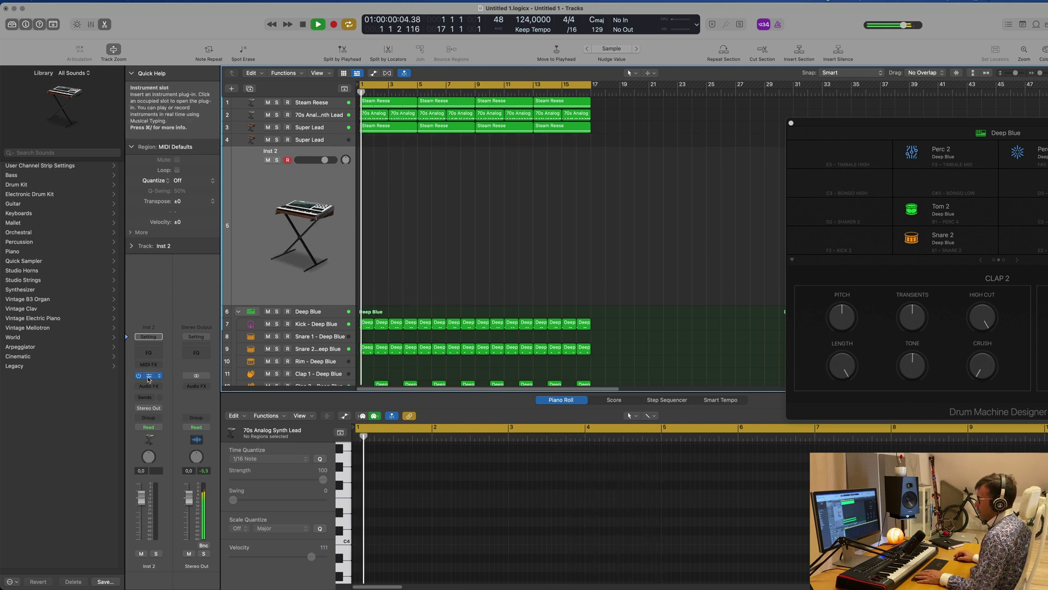
left_click(148, 397)
mouse_move(164, 410)
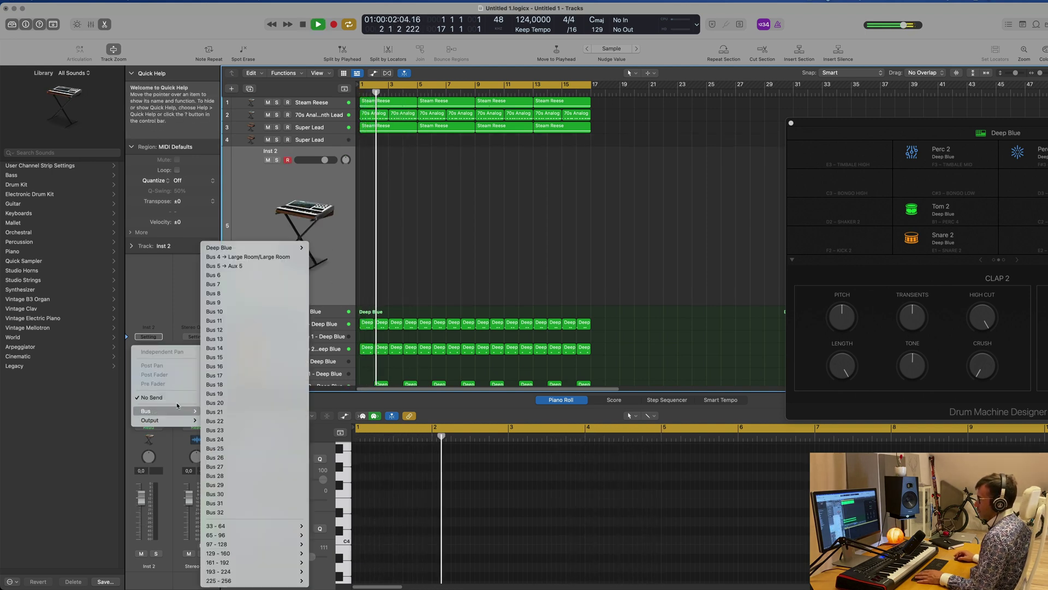
left_click(244, 266)
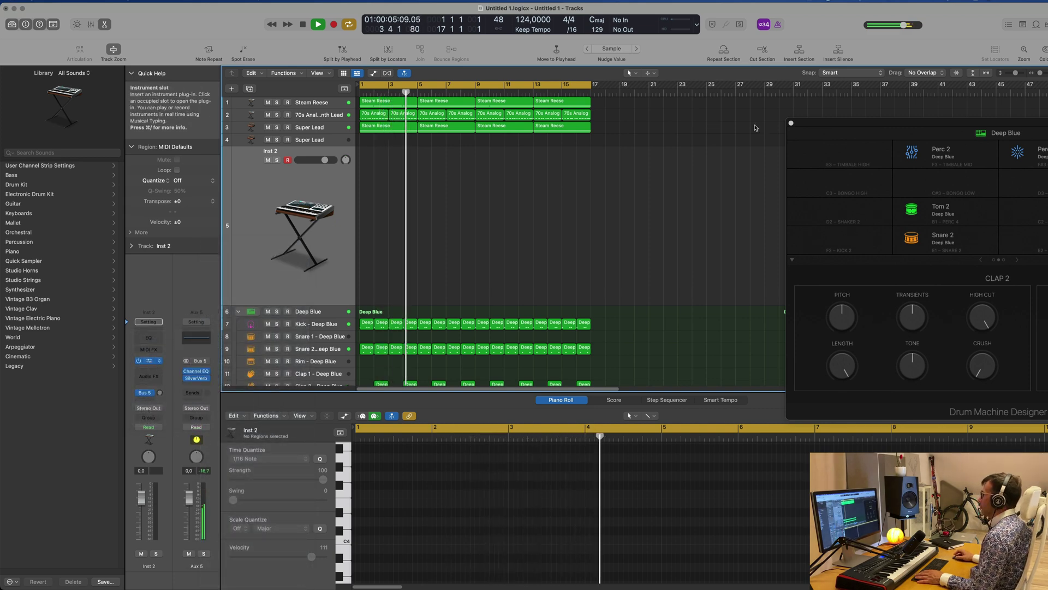
Step: Open Alchemy on the Inst 2 track, sort the presets by rating, and load Perfect Pad 02
left_click(150, 362)
left_click(767, 122)
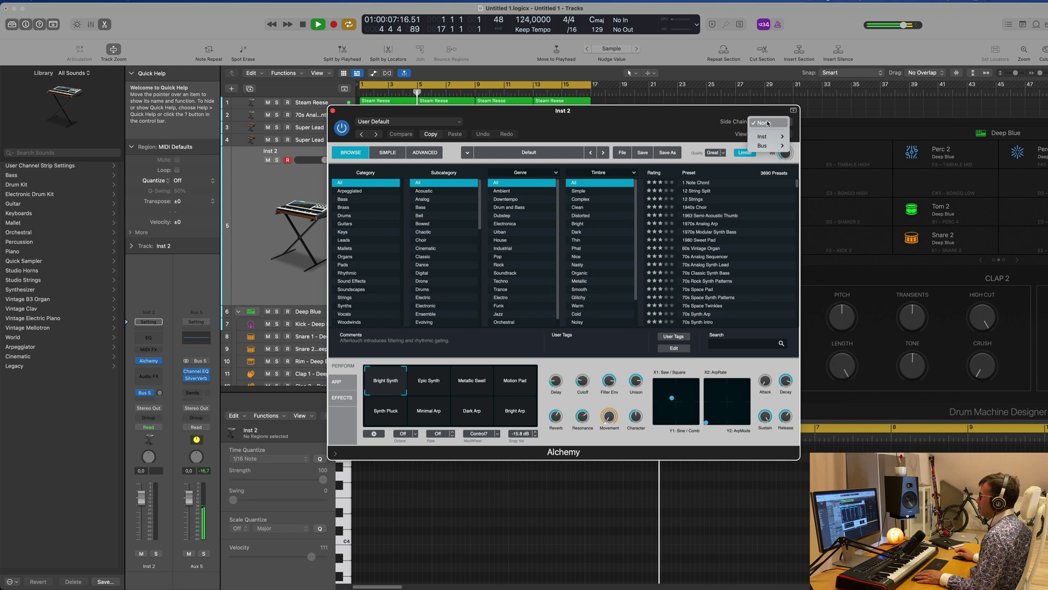
left_click(669, 127)
left_click(651, 173)
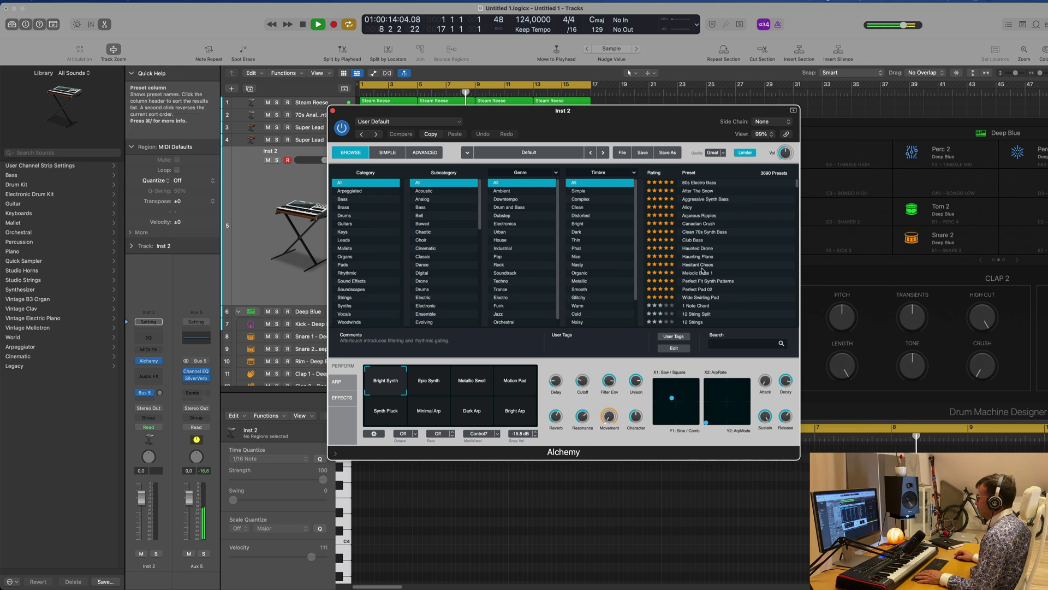
left_click(695, 291)
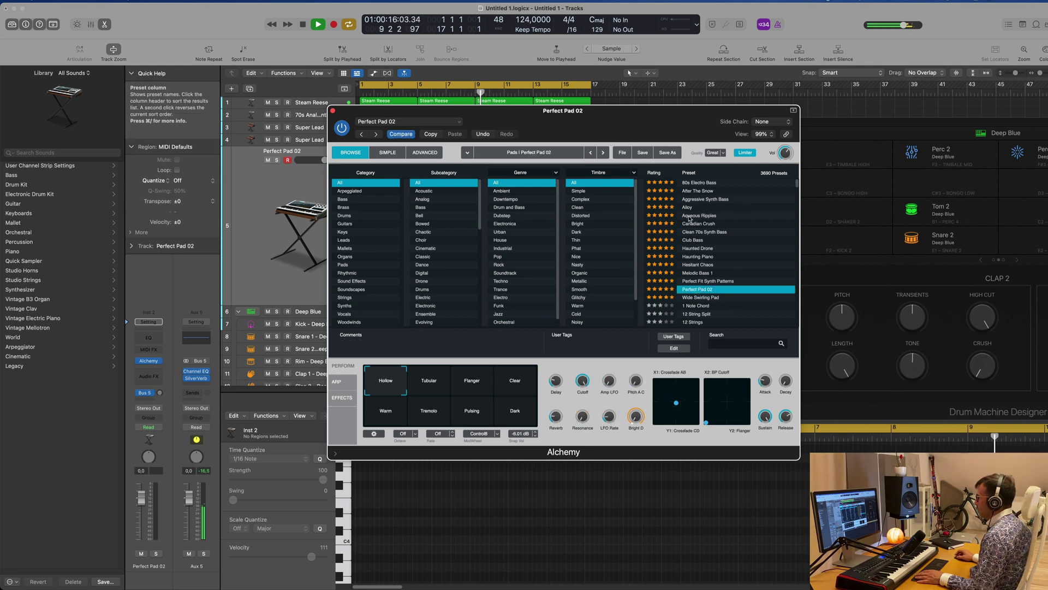
left_click_drag(620, 127, 714, 115)
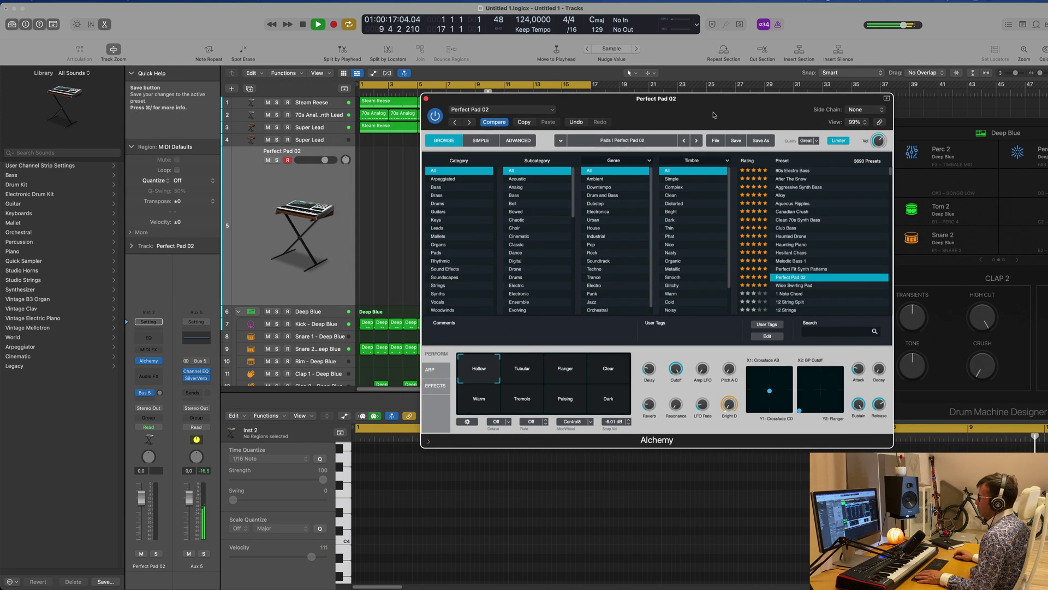
Step: Record a four-bar pad line on the Perfect Pad 02 track and move the recorded region to bar 1
left_click(256, 243)
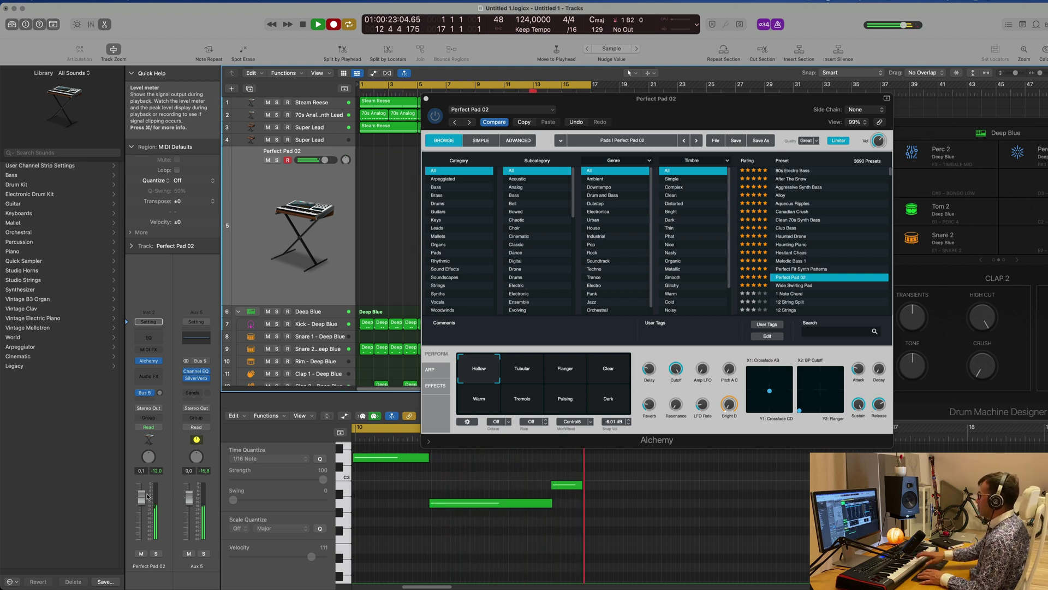
key("space")
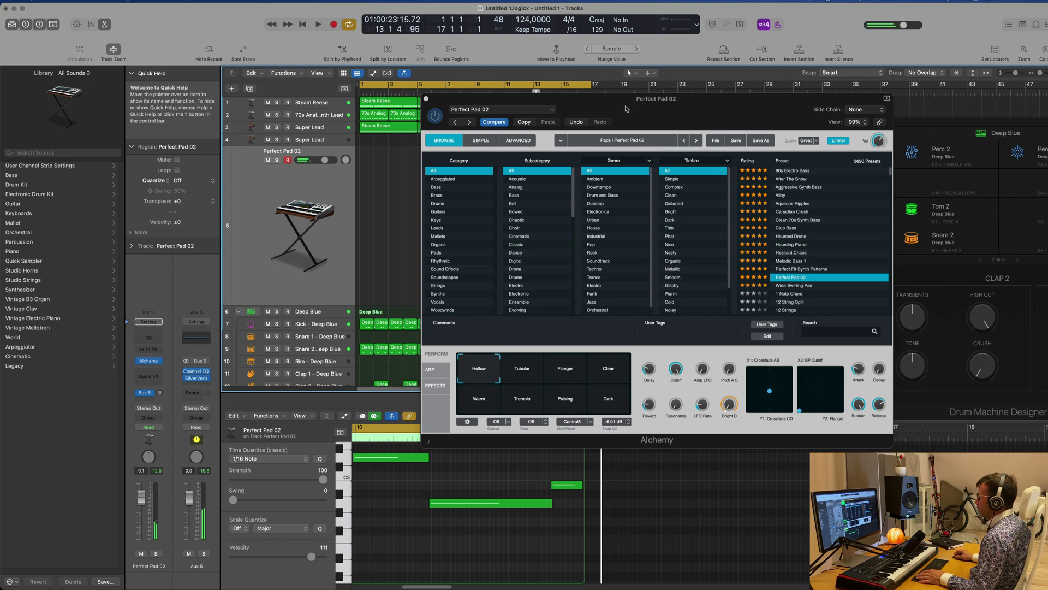
left_click_drag(627, 109, 976, 150)
left_click_drag(511, 154, 395, 153)
key("e")
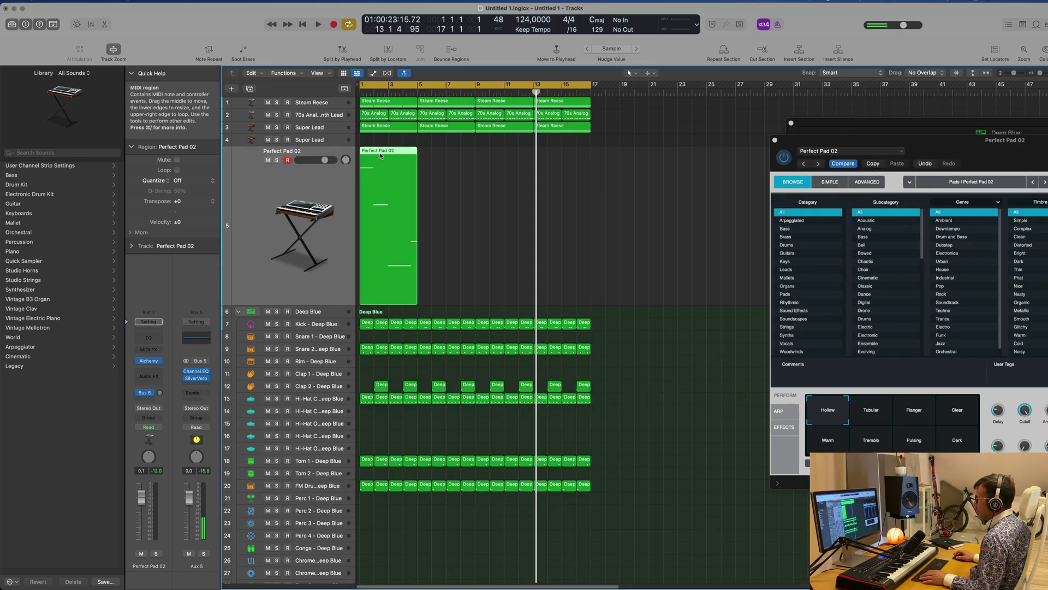
Step: Open the Perfect Pad 02 region in the Piano Roll and listen to its recorded notes
key("space")
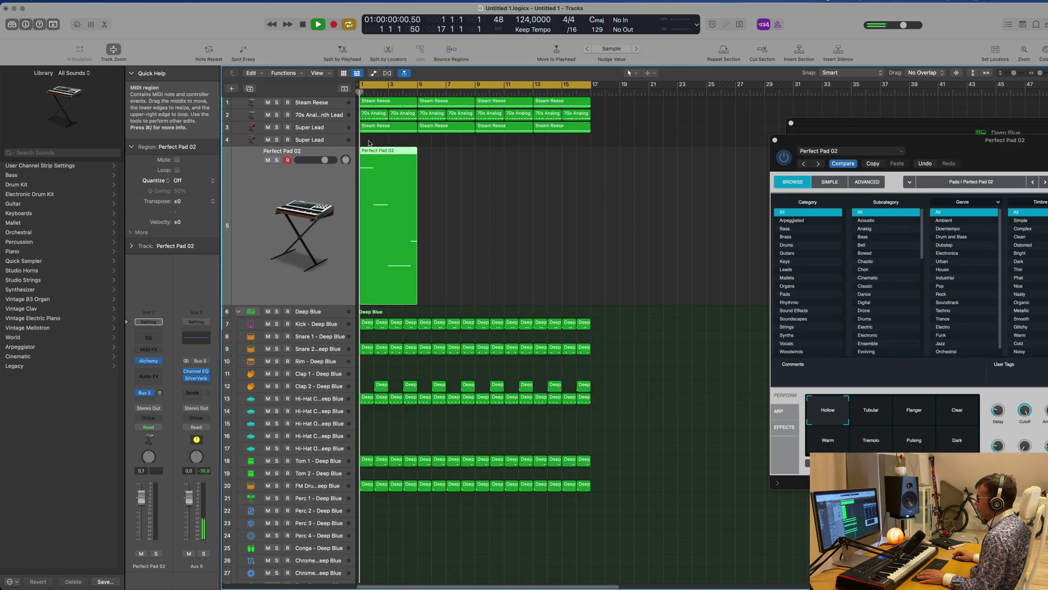
double_click(407, 155)
key("space")
key("super+a")
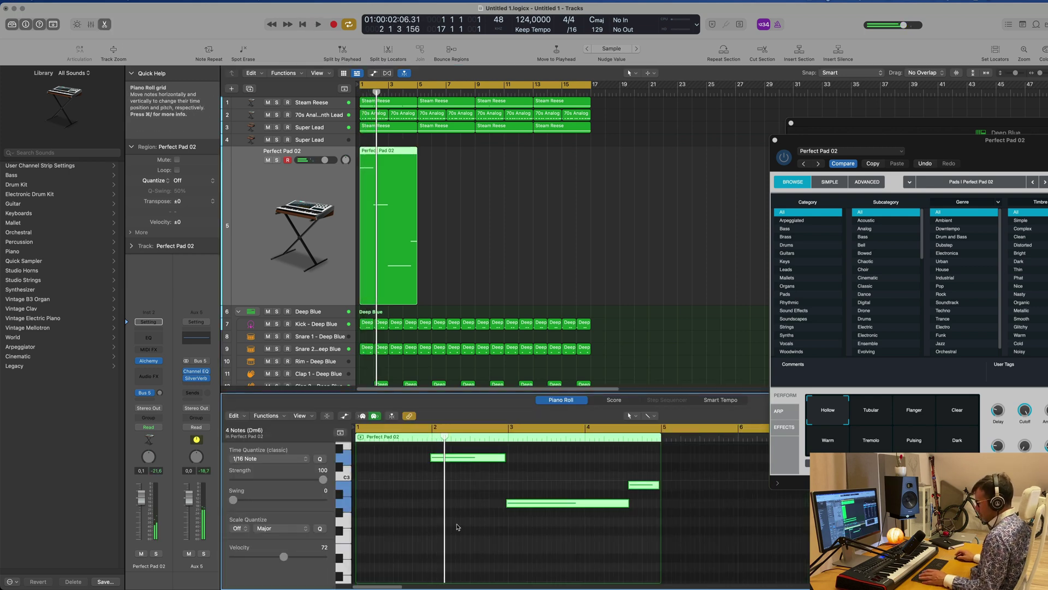
key("space")
scroll(458, 526, "down", 2)
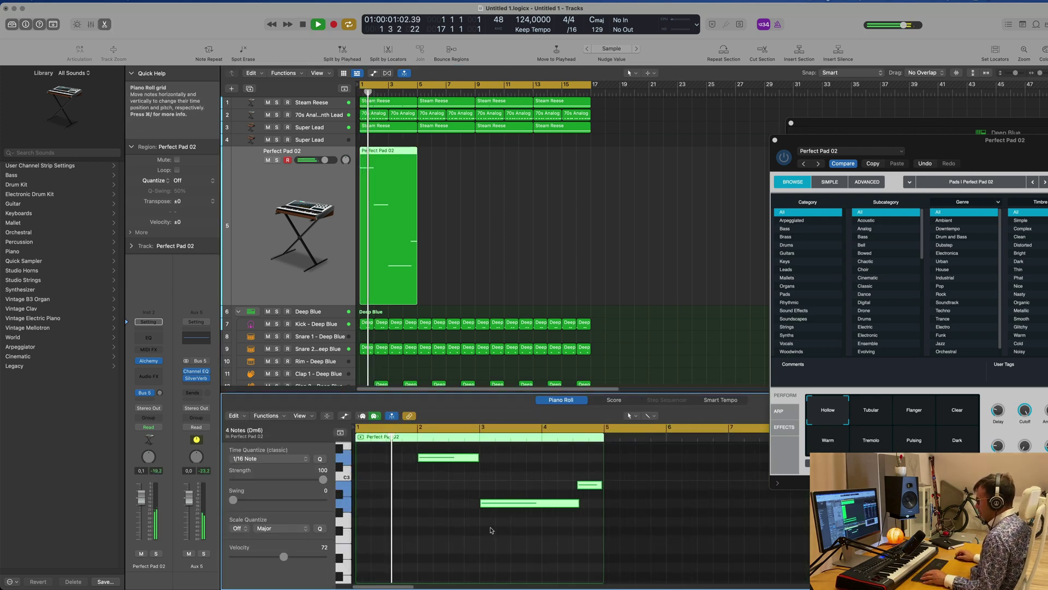
scroll(491, 531, "up", 3)
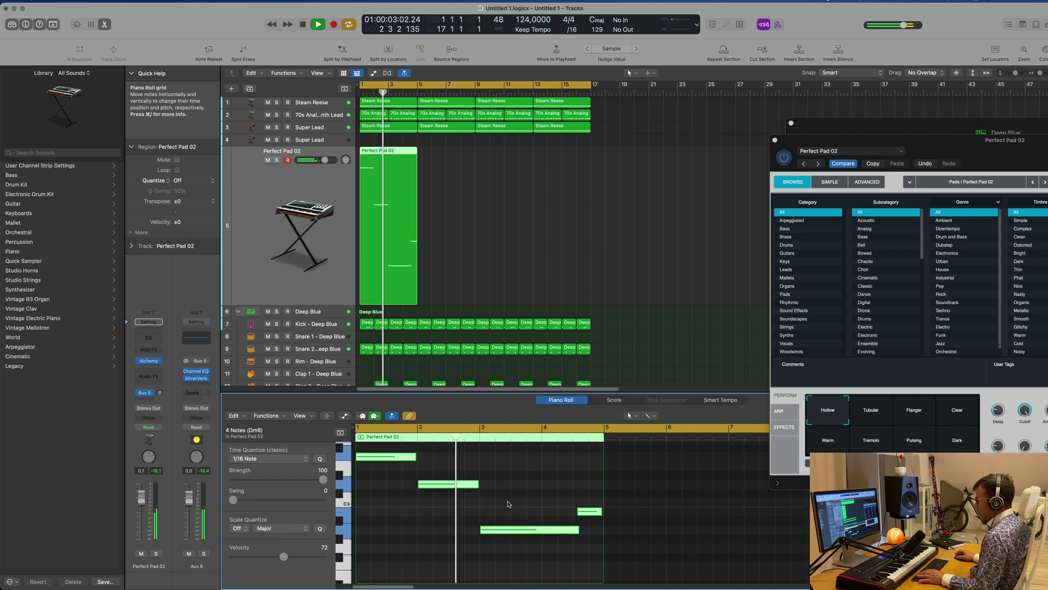
left_click(554, 509)
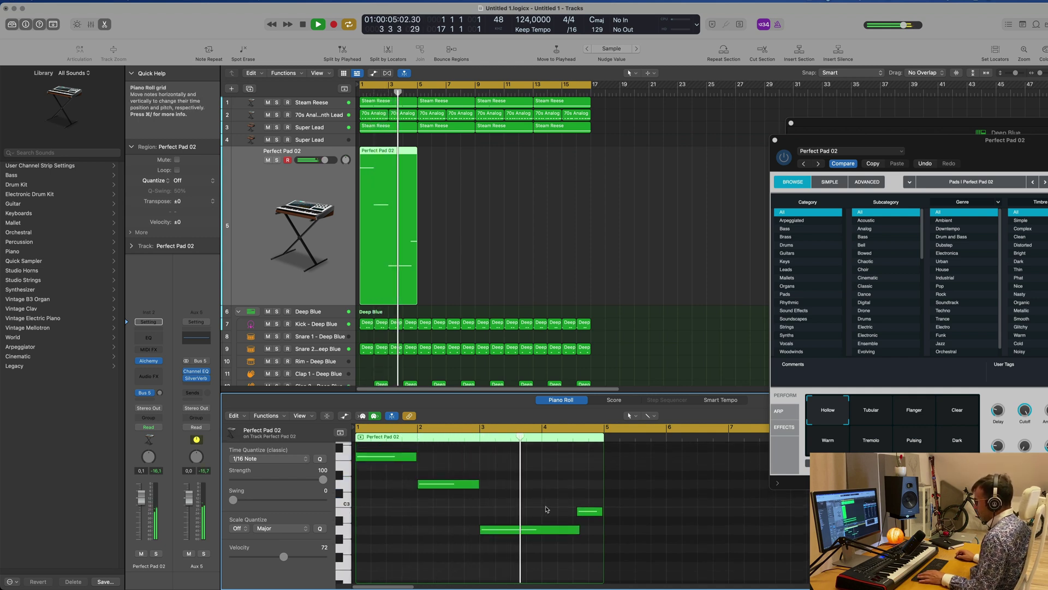
Step: Try deleting the long note at bar 3 and extending the short last note back to bar 3
key("space")
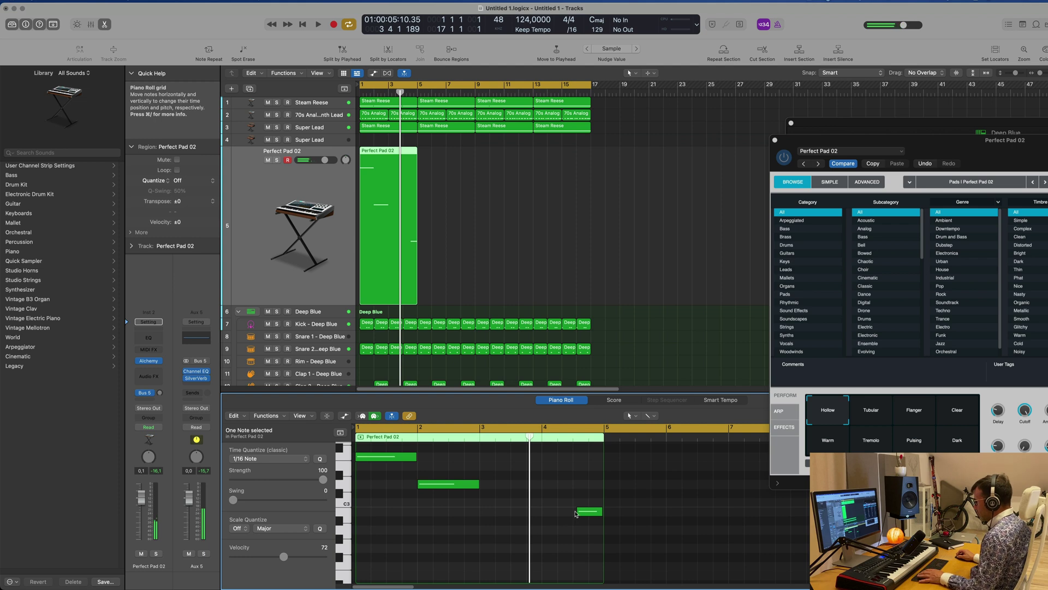
left_click_drag(578, 511, 481, 521)
key("Return")
key("space")
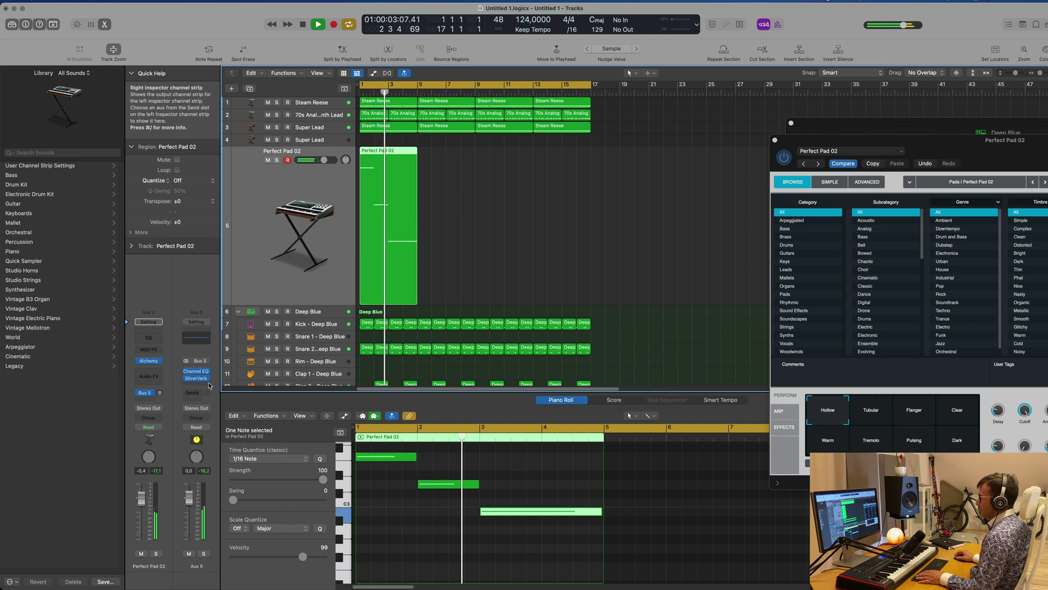
key("space")
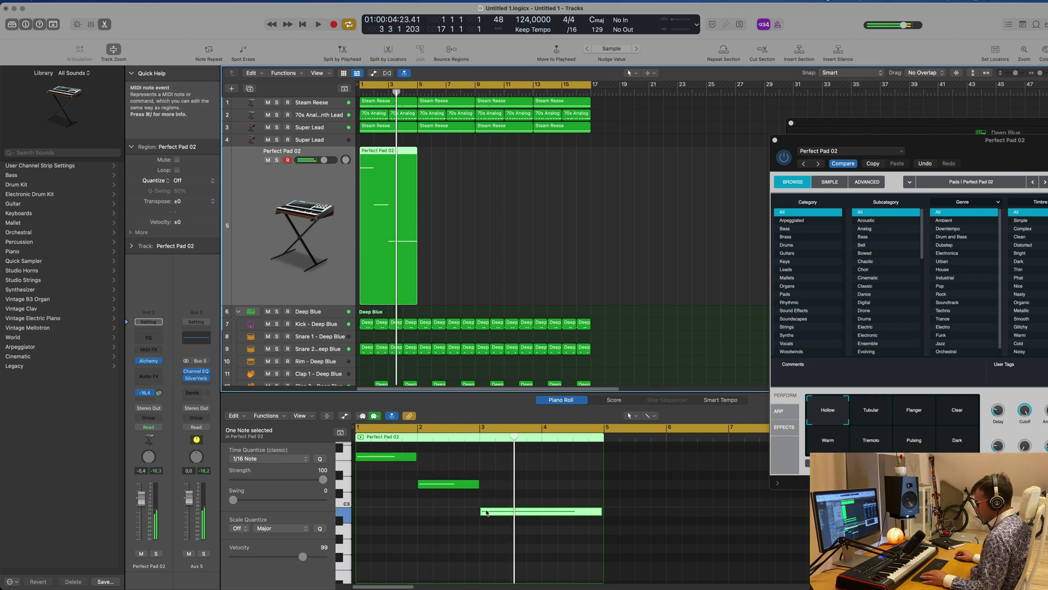
left_click(533, 497)
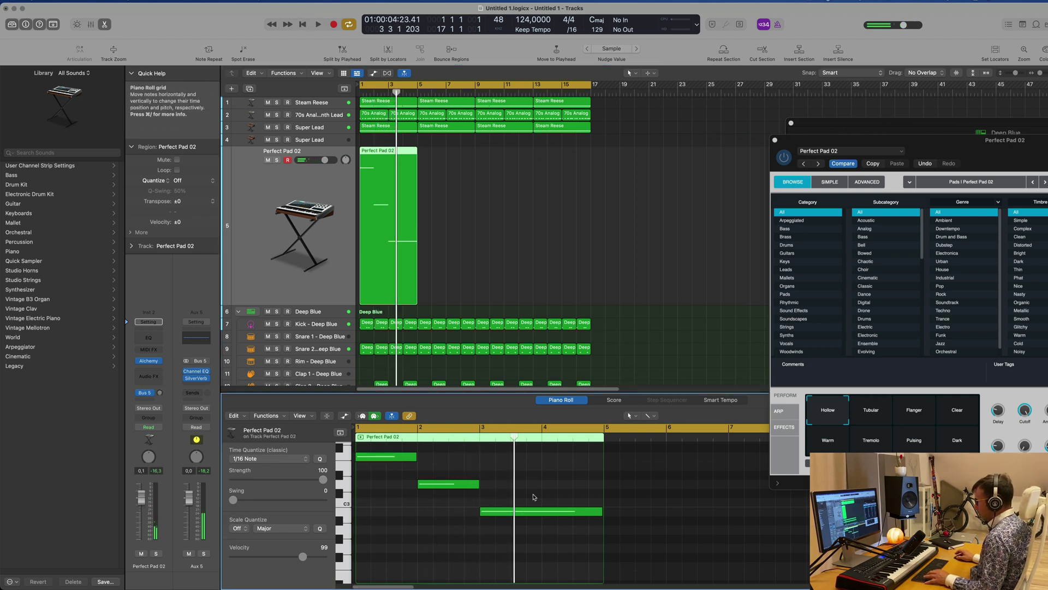
Step: Delete the short last note and lengthen the A2 note at bar 3 to about the end of bar 4
left_click_drag(571, 493, 589, 509)
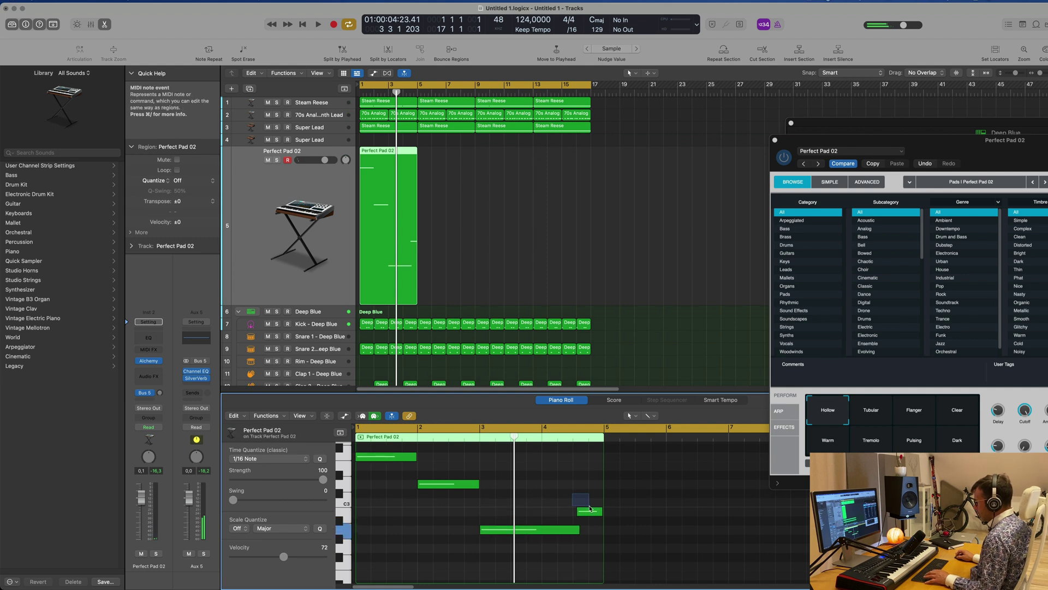
left_click(580, 529)
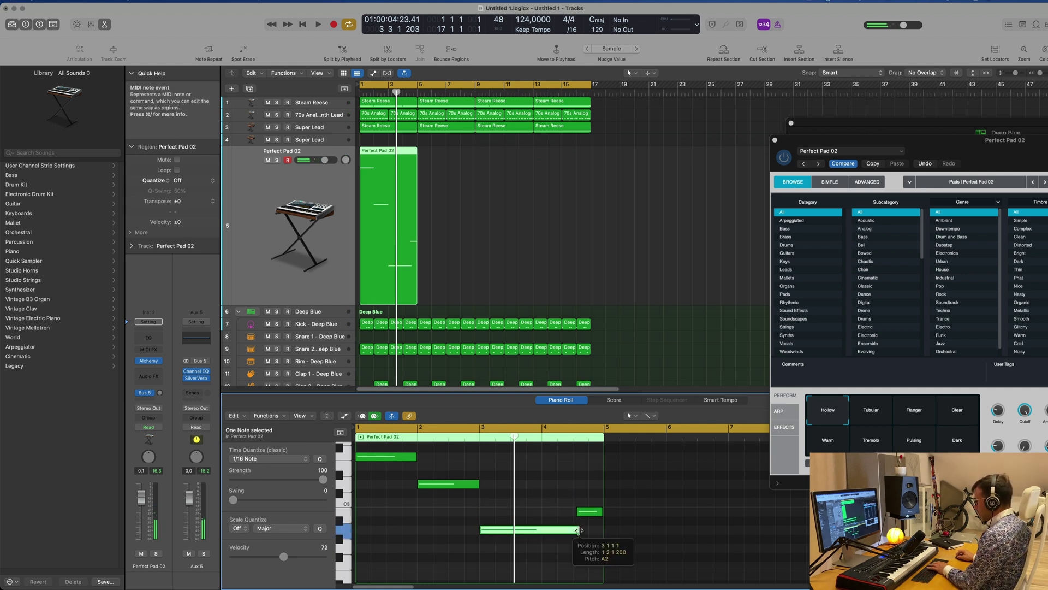
left_click(587, 513)
key("Delete")
left_click_drag(572, 529, 599, 533)
key("space")
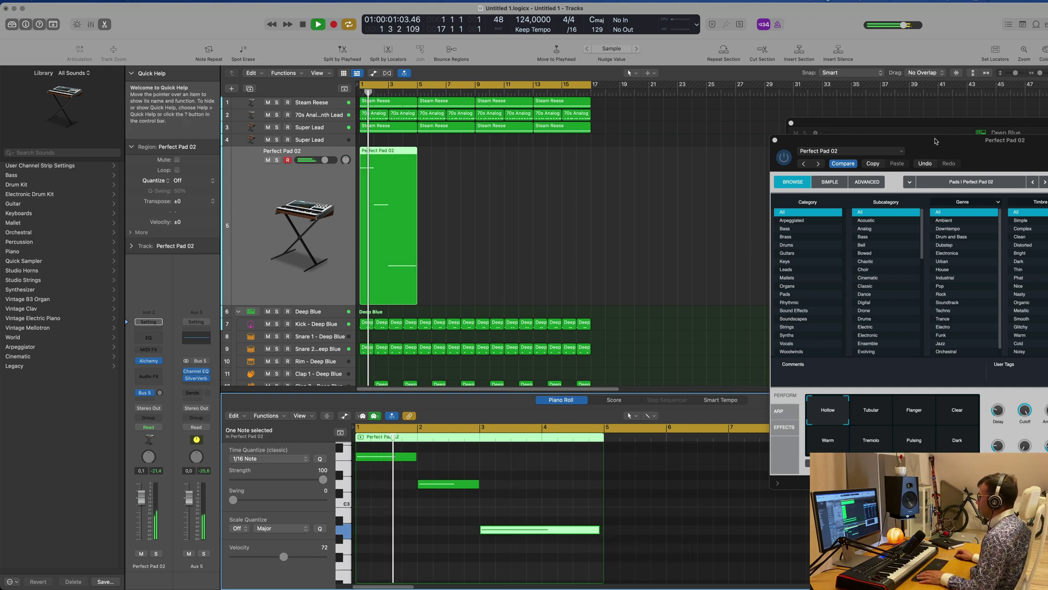
Step: Audition Alchemy's Tubular, Flanger, Clear, Dark, Tremolo and Pulsing performance snapshots during playback
left_click_drag(873, 140, 518, 146)
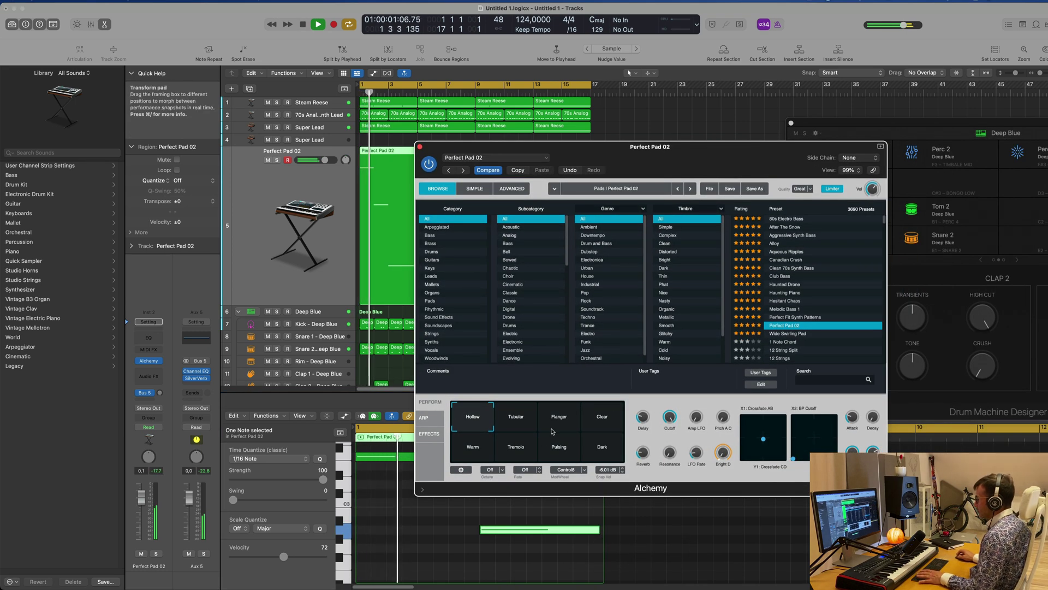
left_click(332, 234)
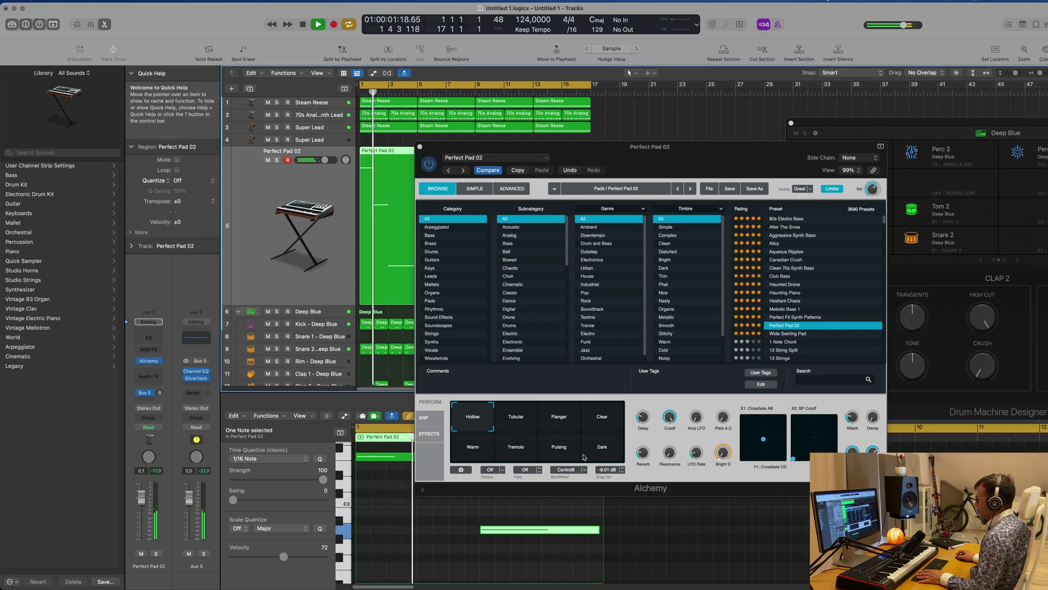
left_click_drag(665, 422, 668, 429)
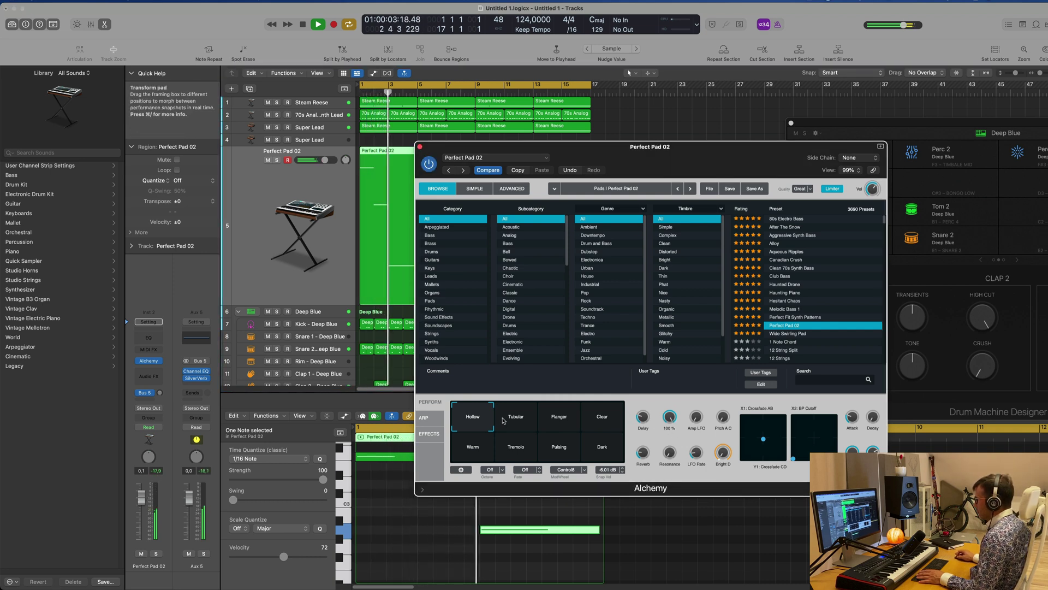
left_click(523, 420)
left_click(563, 419)
left_click(606, 420)
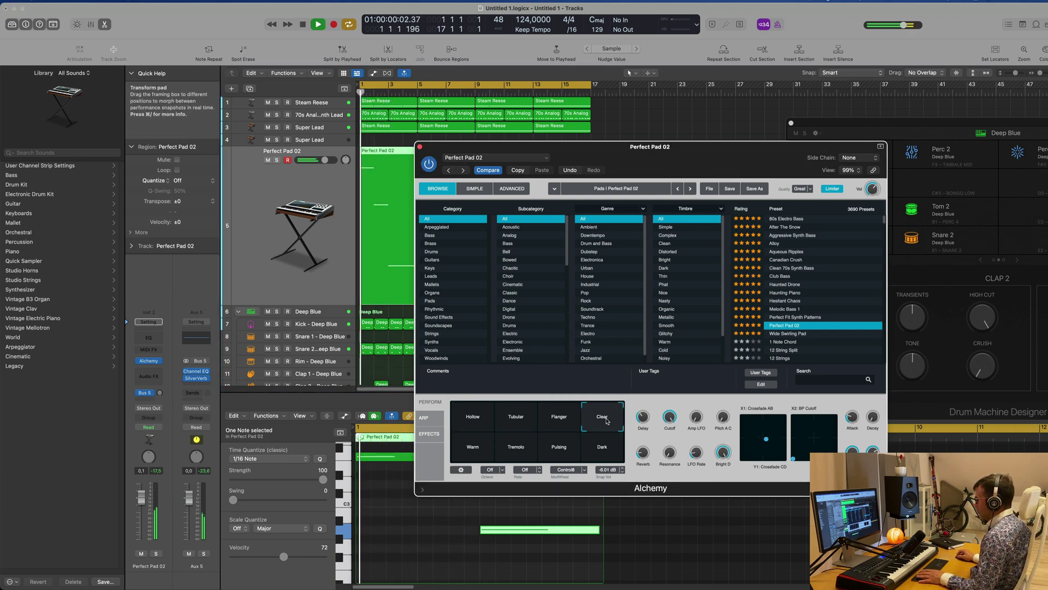
left_click(603, 445)
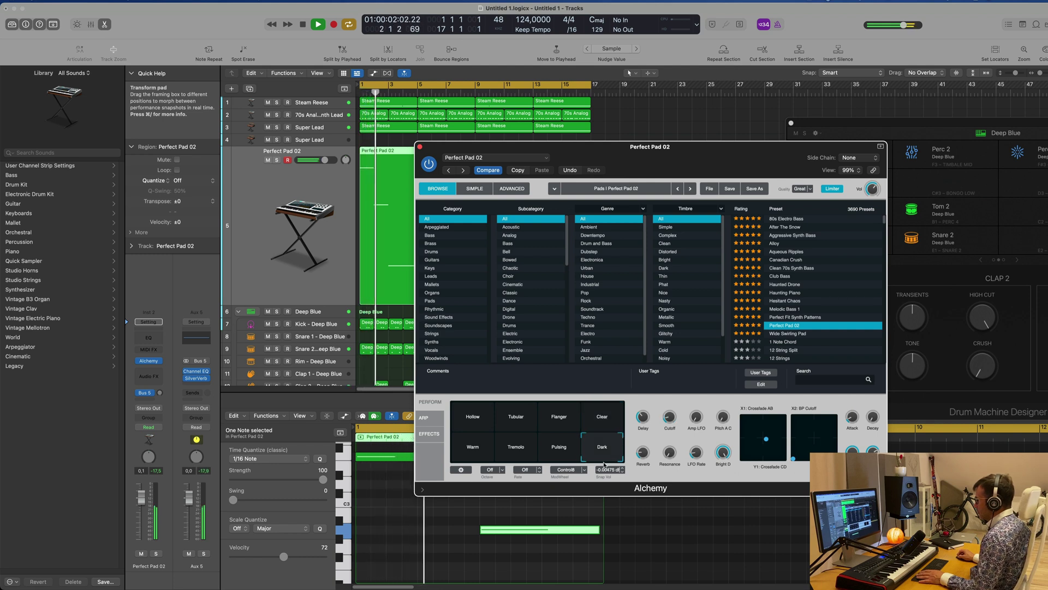
left_click(554, 456)
left_click(517, 456)
left_click(559, 458)
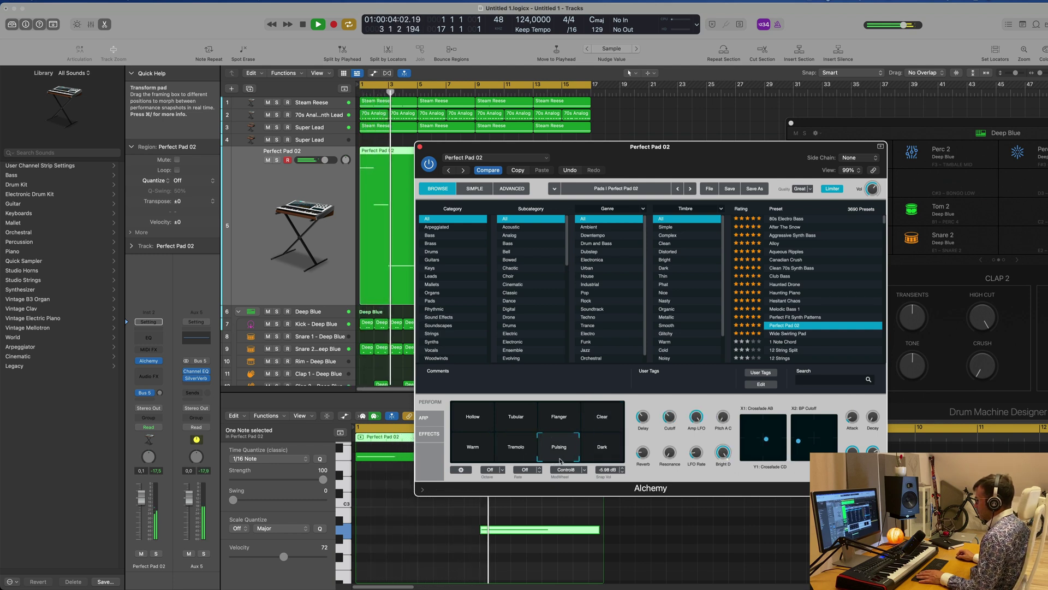
Step: Choose the Warm snapshot in Alchemy and set the Perfect Pad 02 track's volume to -0.4 dB
left_click_drag(133, 502, 132, 499)
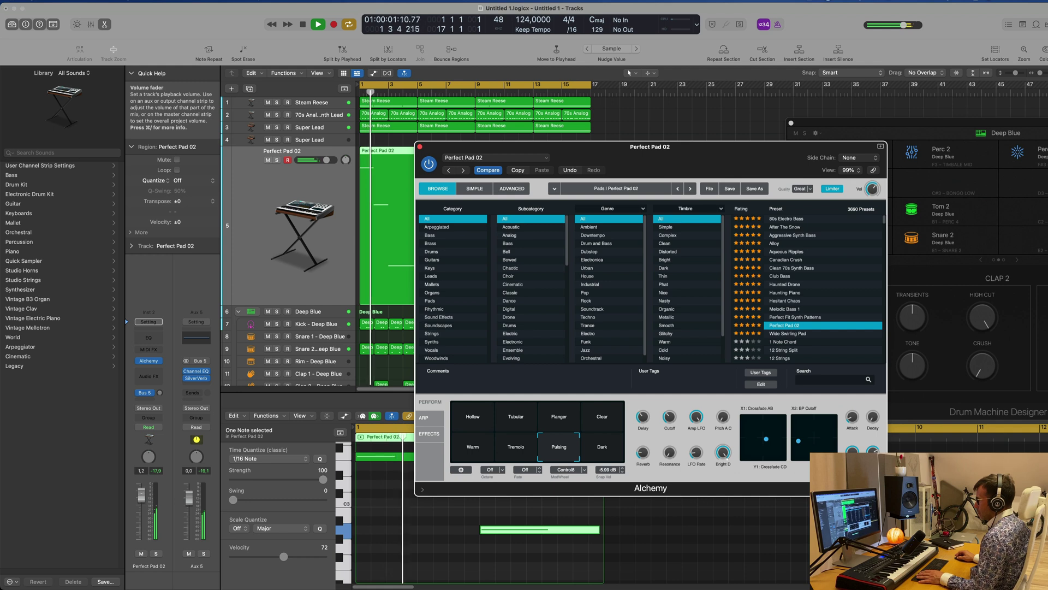
left_click(461, 470)
left_click(474, 452)
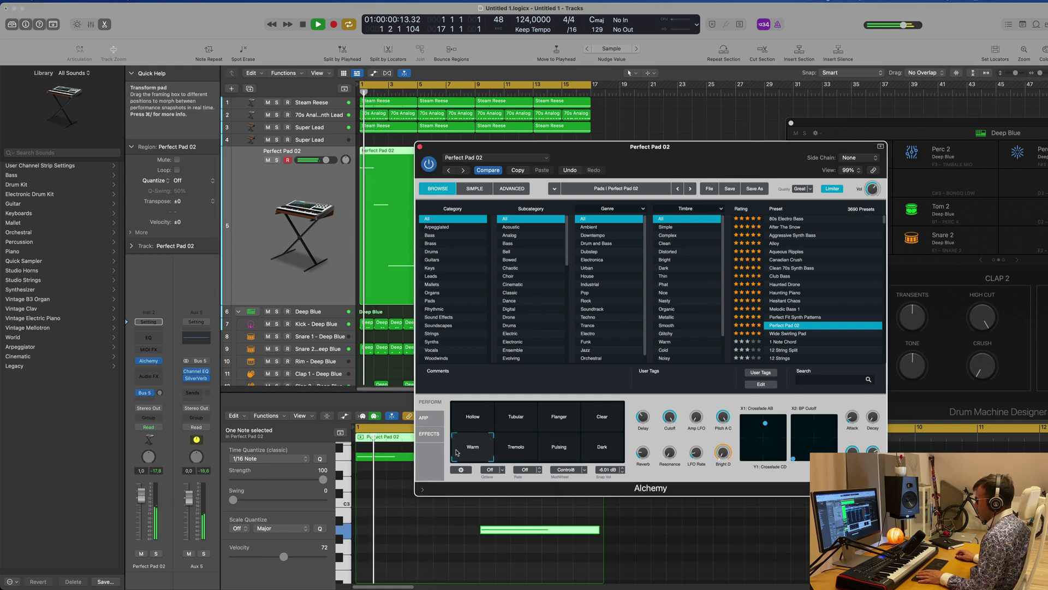
left_click_drag(141, 495, 142, 497)
Step: Repeat the four-bar Perfect Pad 02 region three times so the pad fills all 16 bars
left_click(450, 513)
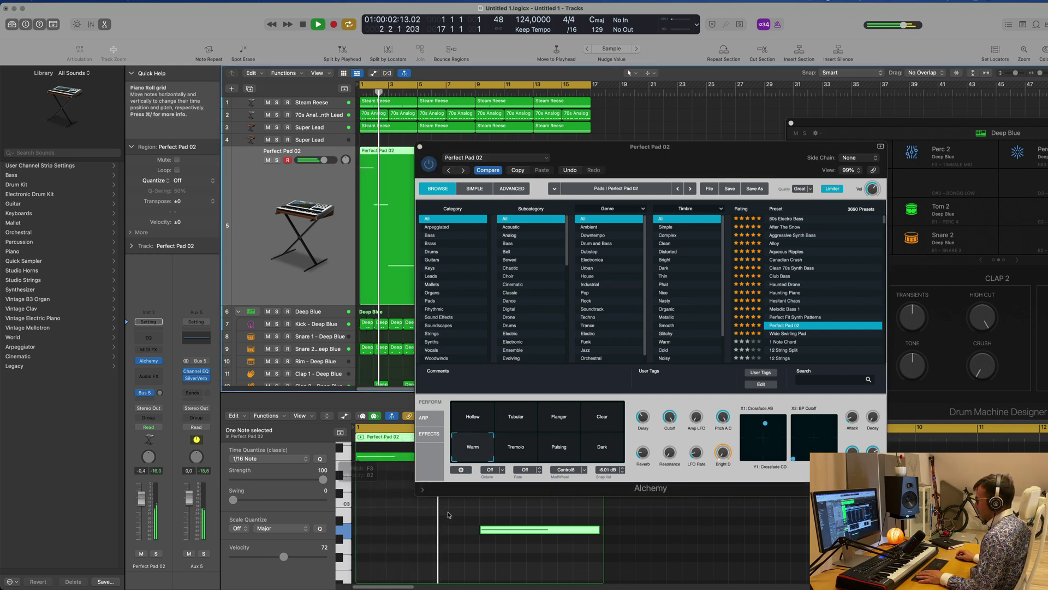
scroll(450, 513, "up", 2)
left_click_drag(653, 146, 820, 110)
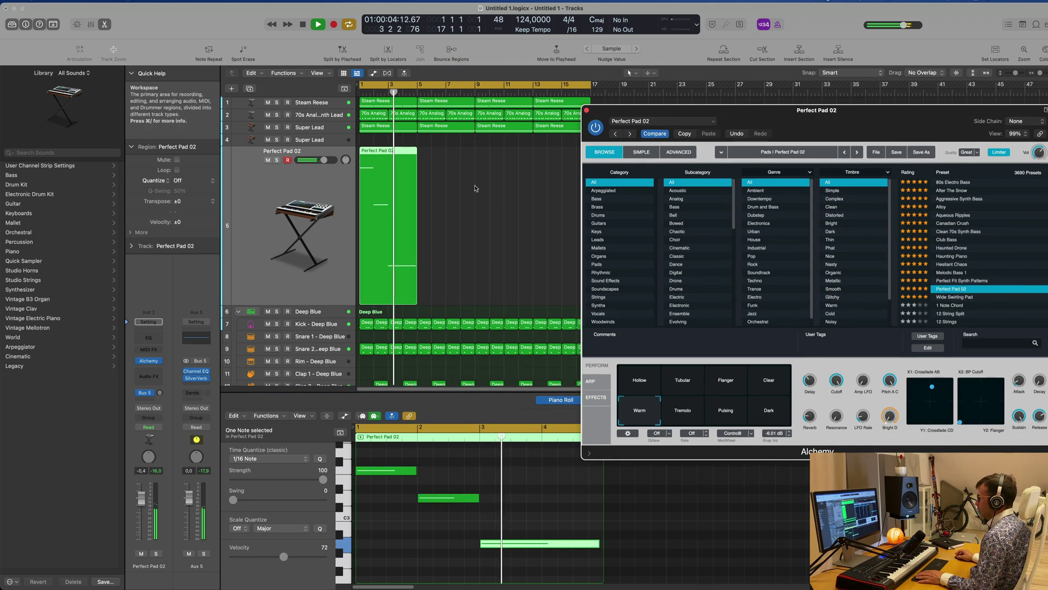
key("super+r")
key("super+r")
key("super+r")
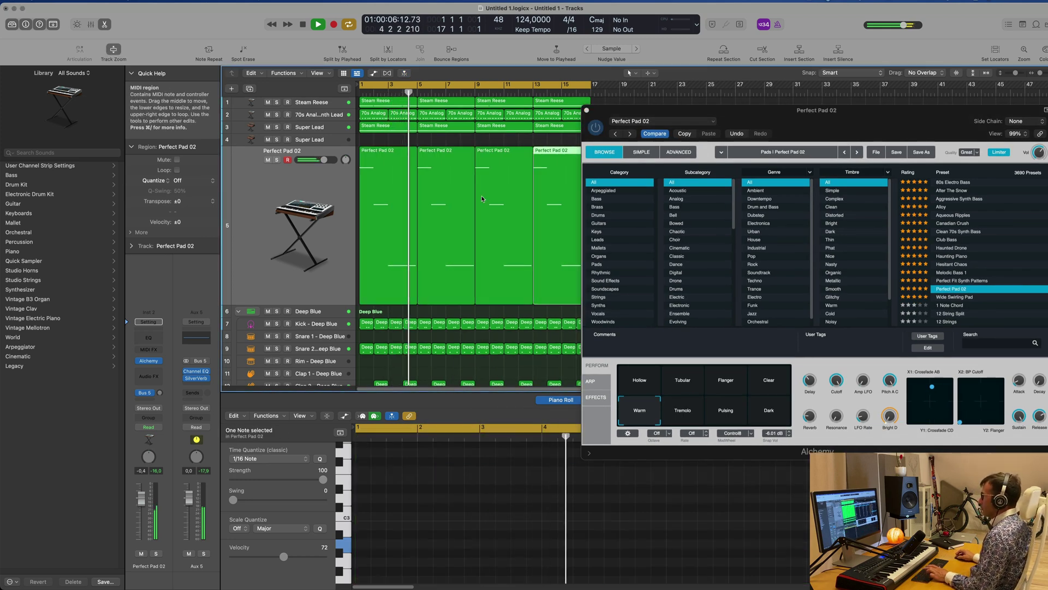
Step: Move the Alchemy window clear of the 16-bar arrangement and deselect the pad regions
left_click_drag(827, 110, 1038, 100)
key("super+Left")
left_click(652, 231)
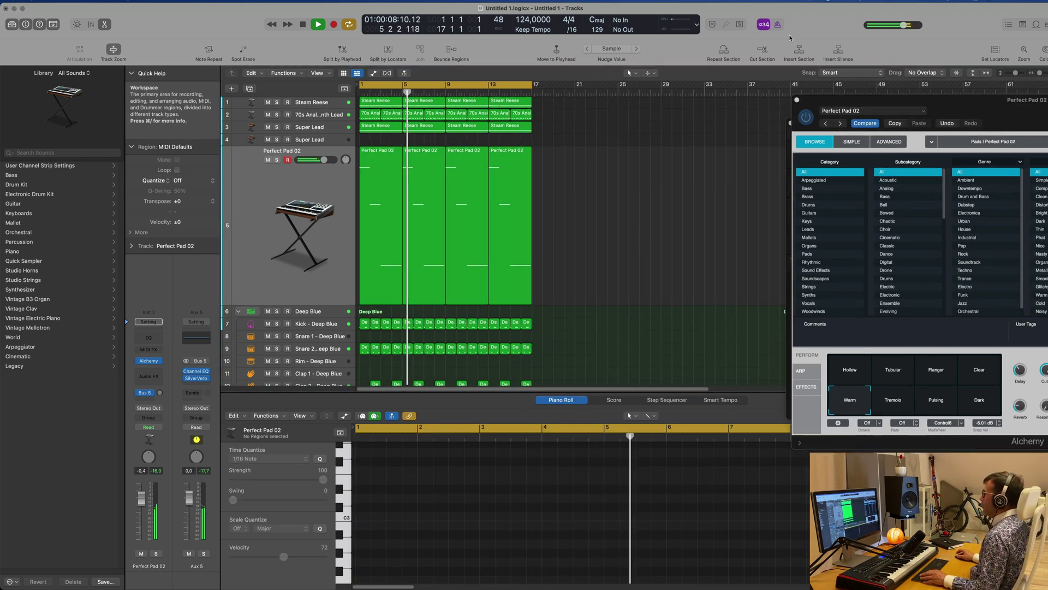
left_click(809, 1)
left_click(810, 40)
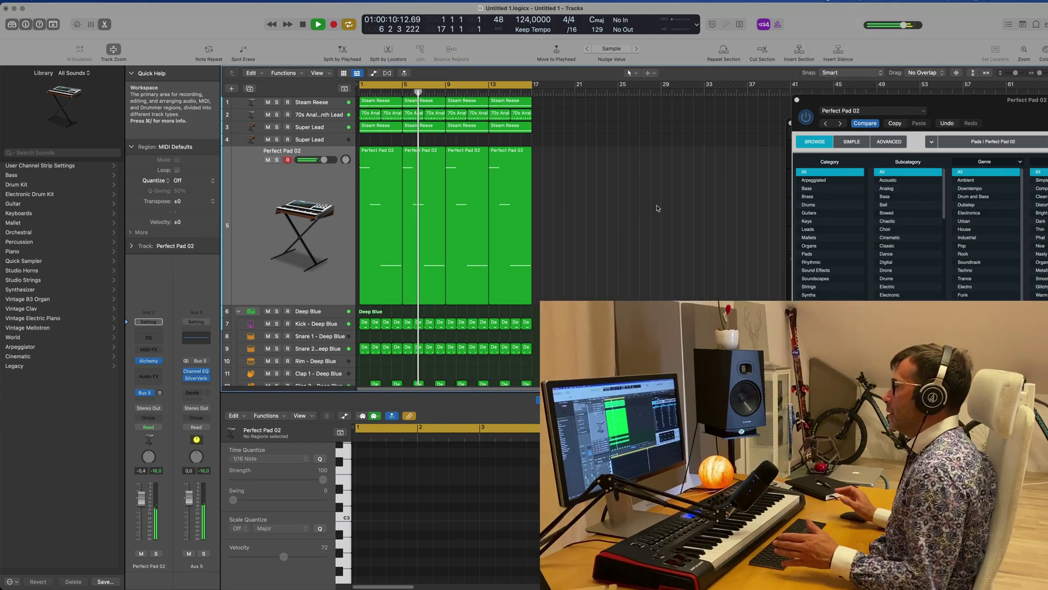